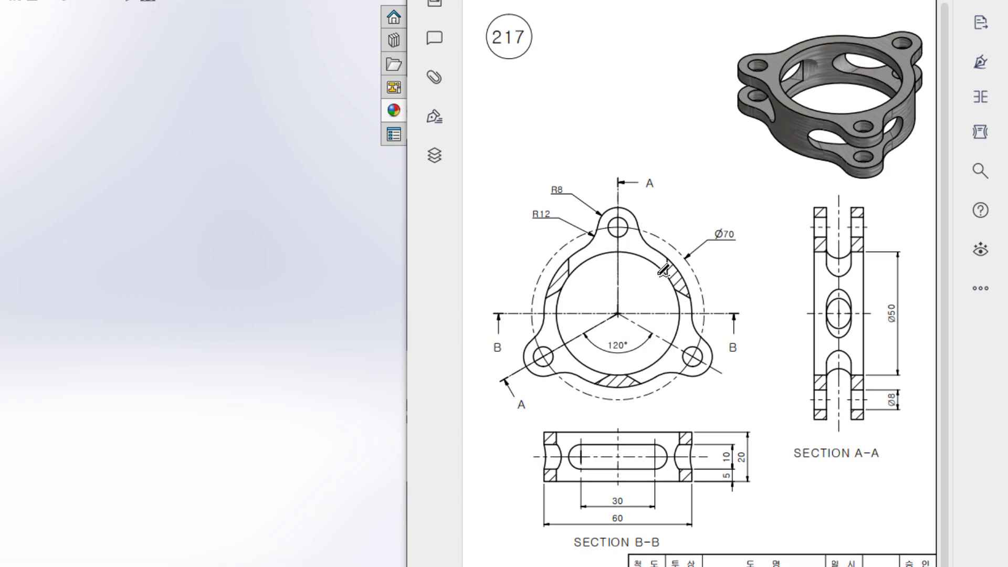
- Examine the ring's inner diameter, outer diameter and the pitch circle diameter on the drawing, marking each one
mouse_move(659, 260)
left_mouse_down()
mouse_move(619, 252)
mouse_move(585, 261)
mouse_move(564, 287)
mouse_move(558, 351)
mouse_move(584, 367)
mouse_move(656, 362)
mouse_move(677, 323)
mouse_move(675, 288)
mouse_move(654, 261)
left_mouse_up()
mouse_move(901, 296)
left_mouse_down()
mouse_move(890, 322)
mouse_move(901, 304)
left_mouse_up()
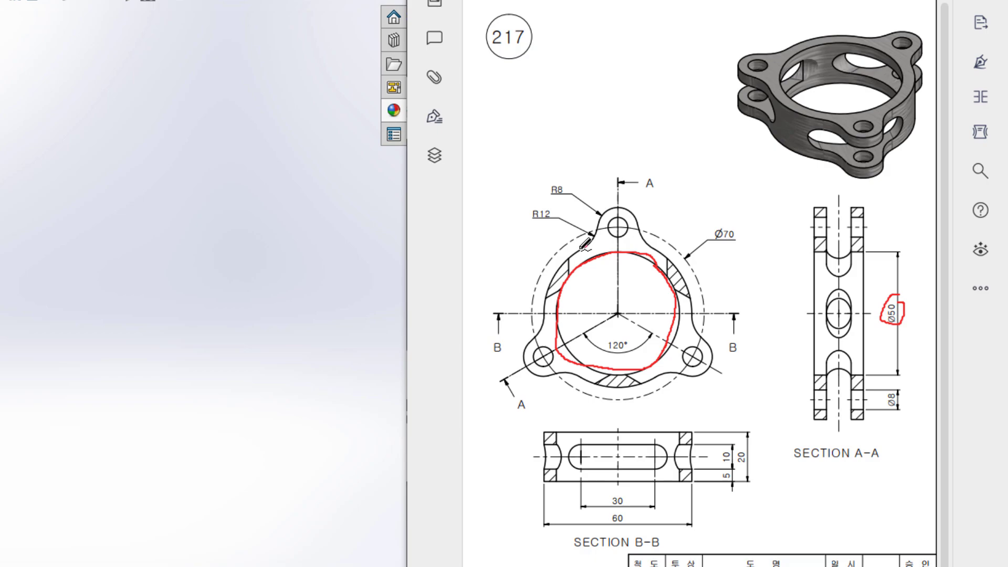
mouse_move(583, 247)
left_mouse_down()
mouse_move(541, 306)
mouse_move(564, 367)
mouse_move(617, 380)
mouse_move(668, 375)
mouse_move(701, 326)
mouse_move(702, 300)
mouse_move(684, 265)
mouse_move(660, 249)
mouse_move(582, 247)
left_mouse_up()
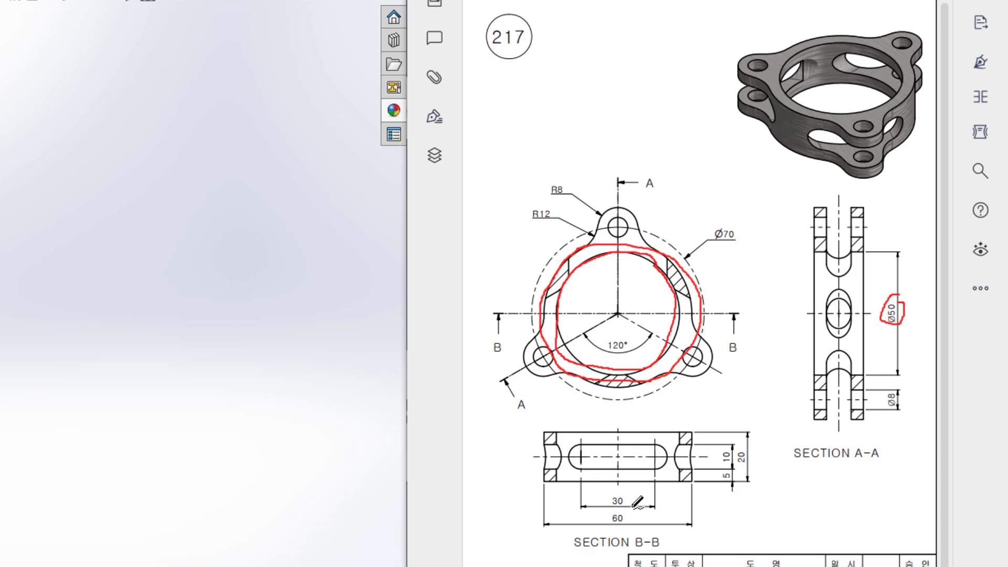
mouse_move(603, 518)
left_mouse_down()
mouse_move(634, 520)
mouse_move(628, 510)
left_mouse_up()
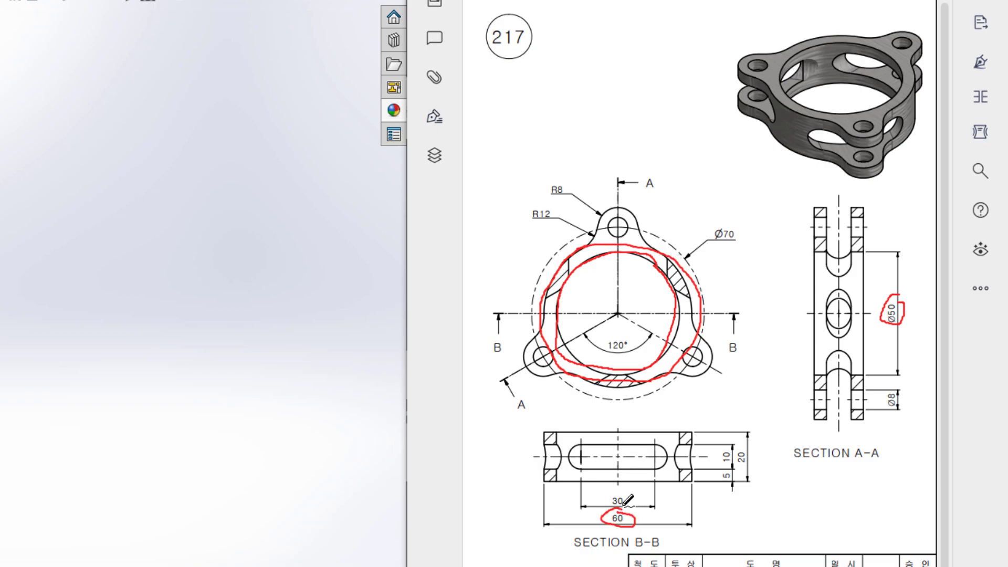
mouse_move(589, 231)
left_mouse_down()
mouse_move(533, 292)
mouse_move(533, 336)
mouse_move(548, 368)
mouse_move(567, 387)
mouse_move(600, 394)
mouse_move(657, 391)
mouse_move(701, 349)
mouse_move(710, 324)
mouse_move(701, 285)
mouse_move(662, 240)
mouse_move(586, 235)
left_mouse_up()
mouse_move(724, 221)
left_mouse_down()
mouse_move(739, 244)
mouse_move(741, 223)
left_mouse_up()
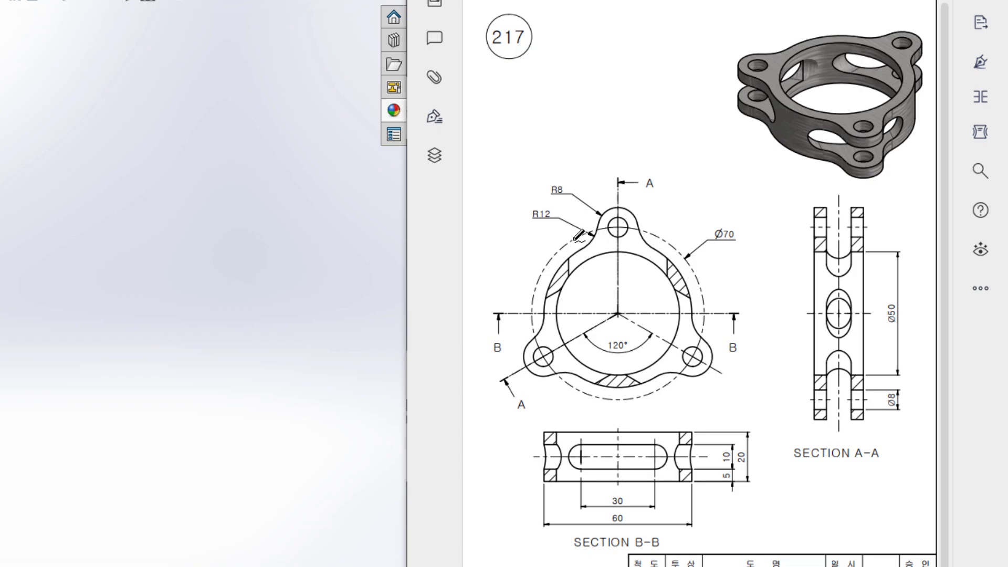
- Examine the three lugs on the pitch circle, marking their outer radius and the blend radius into the ring
mouse_move(572, 240)
left_mouse_down()
mouse_move(625, 224)
mouse_move(655, 238)
mouse_move(610, 220)
mouse_move(598, 227)
mouse_move(601, 214)
mouse_move(629, 206)
mouse_move(639, 239)
mouse_move(607, 246)
mouse_move(603, 207)
left_mouse_up()
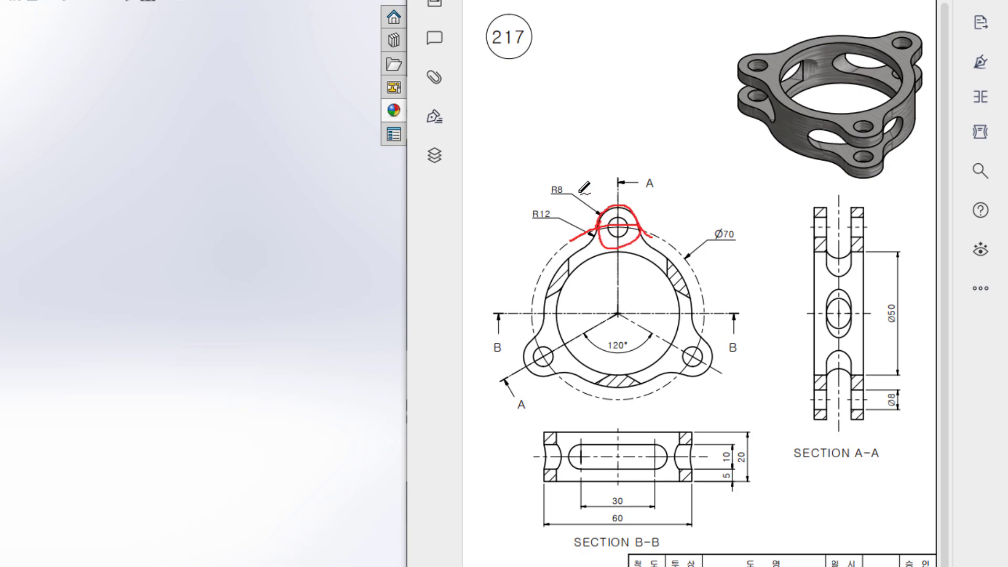
mouse_move(565, 175)
left_mouse_down()
mouse_move(542, 189)
mouse_move(565, 199)
mouse_move(566, 171)
left_mouse_up()
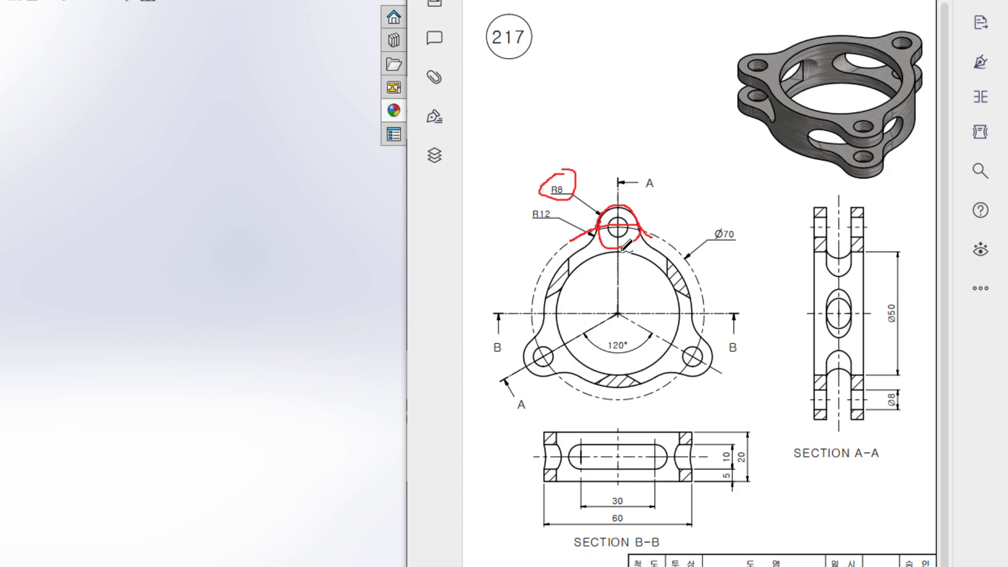
mouse_move(705, 329)
left_mouse_down()
mouse_move(716, 353)
mouse_move(705, 373)
mouse_move(686, 375)
mouse_move(676, 349)
mouse_move(699, 332)
left_mouse_up()
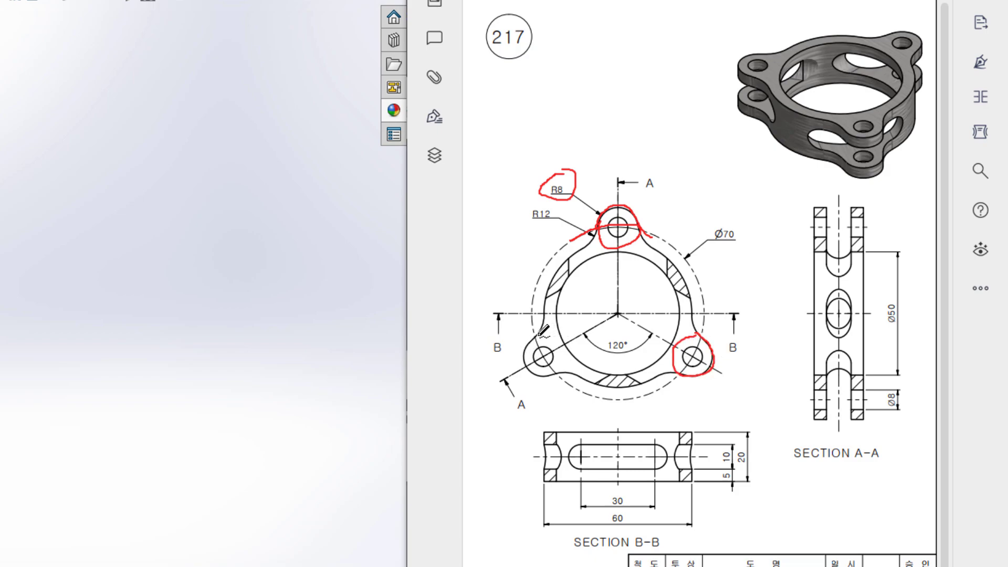
mouse_move(541, 334)
left_mouse_down()
mouse_move(522, 349)
mouse_move(527, 370)
mouse_move(554, 375)
mouse_move(572, 340)
mouse_move(529, 330)
left_mouse_up()
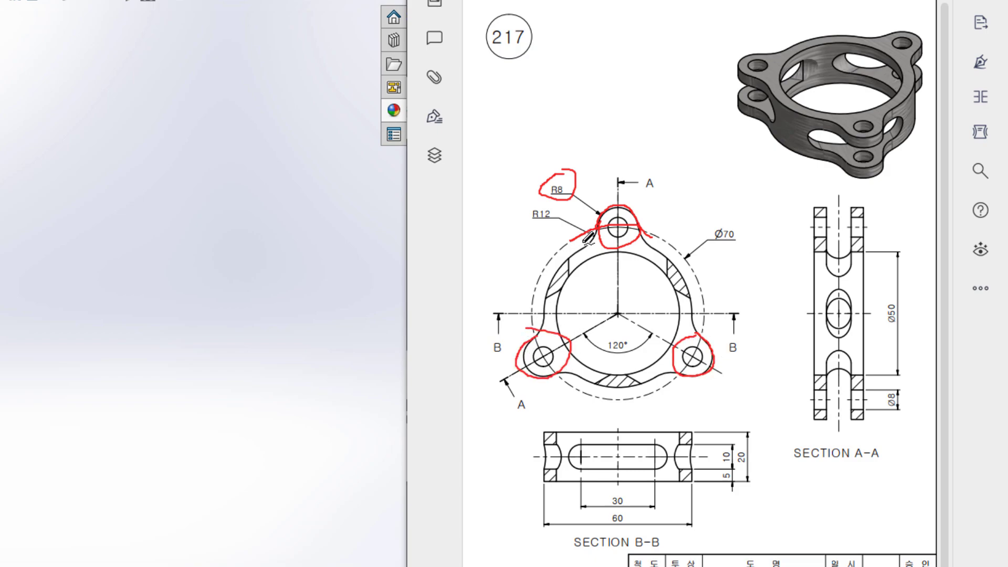
left_click_drag(575, 254, 594, 234)
left_click_drag(558, 265, 592, 231)
mouse_move(578, 209)
left_mouse_down()
mouse_move(538, 200)
mouse_move(508, 217)
mouse_move(583, 213)
mouse_move(556, 202)
left_mouse_up()
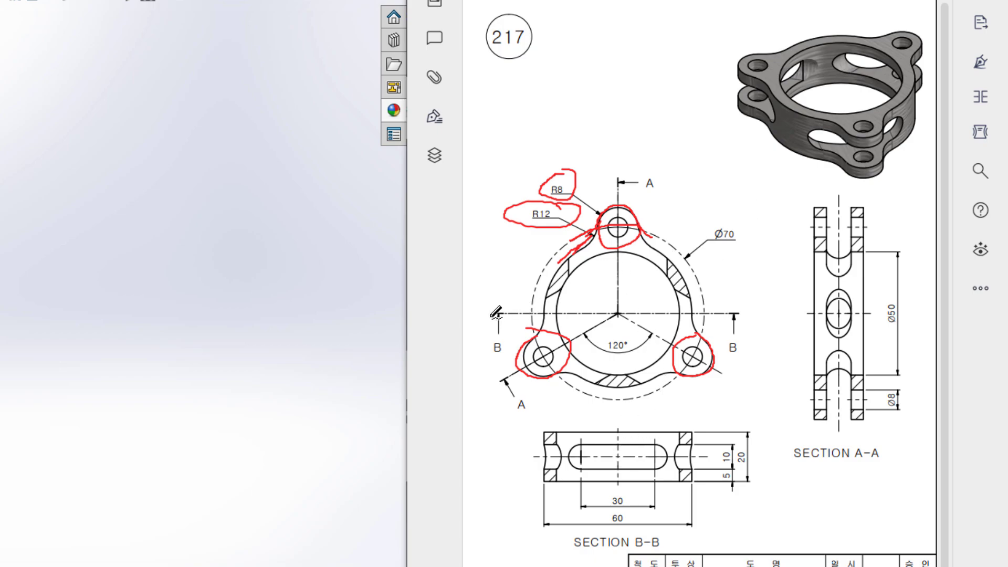
- Examine the B-B cutting plane and the side slot's centre distance and width in Section B-B, and clear these marks
left_click_drag(490, 317, 746, 309)
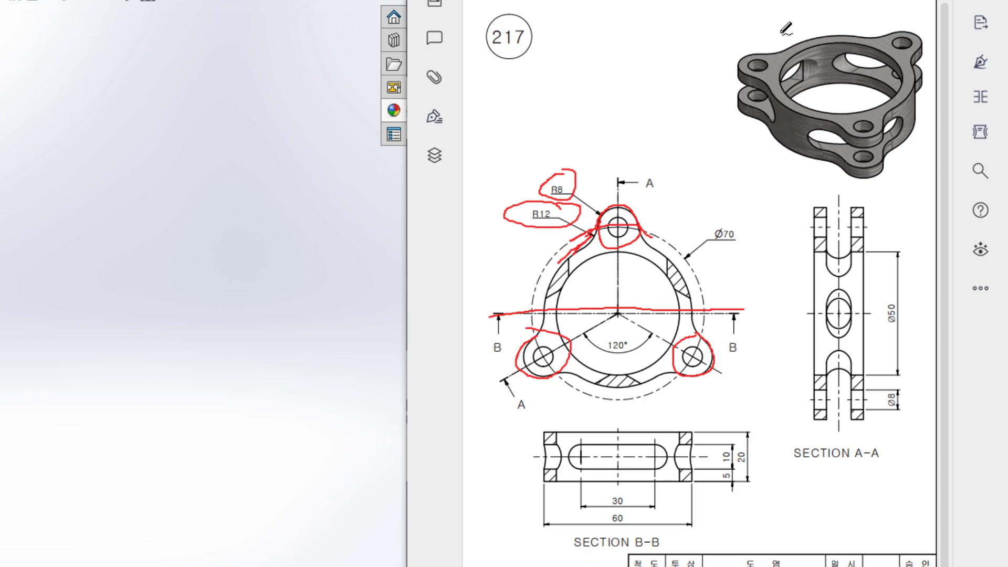
left_click_drag(779, 33, 919, 135)
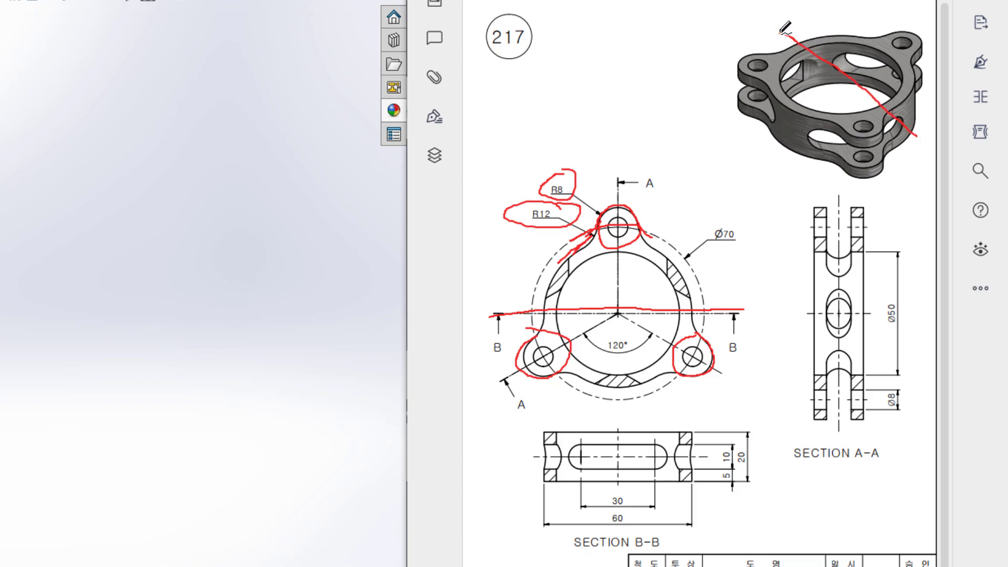
mouse_move(779, 32)
left_mouse_down()
mouse_move(752, 123)
mouse_move(885, 171)
mouse_move(916, 125)
left_mouse_up()
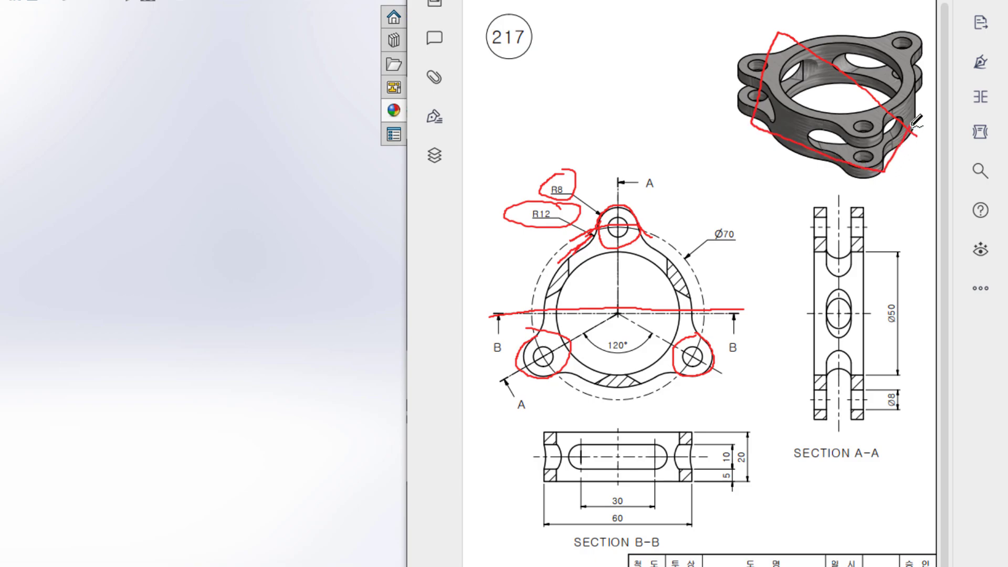
mouse_move(704, 422)
left_mouse_down()
mouse_move(644, 423)
mouse_move(531, 461)
mouse_move(632, 481)
mouse_move(654, 407)
left_mouse_up()
key("ctrl+z")
left_click_drag(631, 456, 653, 455)
mouse_move(626, 497)
left_mouse_down()
mouse_move(620, 510)
mouse_move(608, 496)
left_mouse_up()
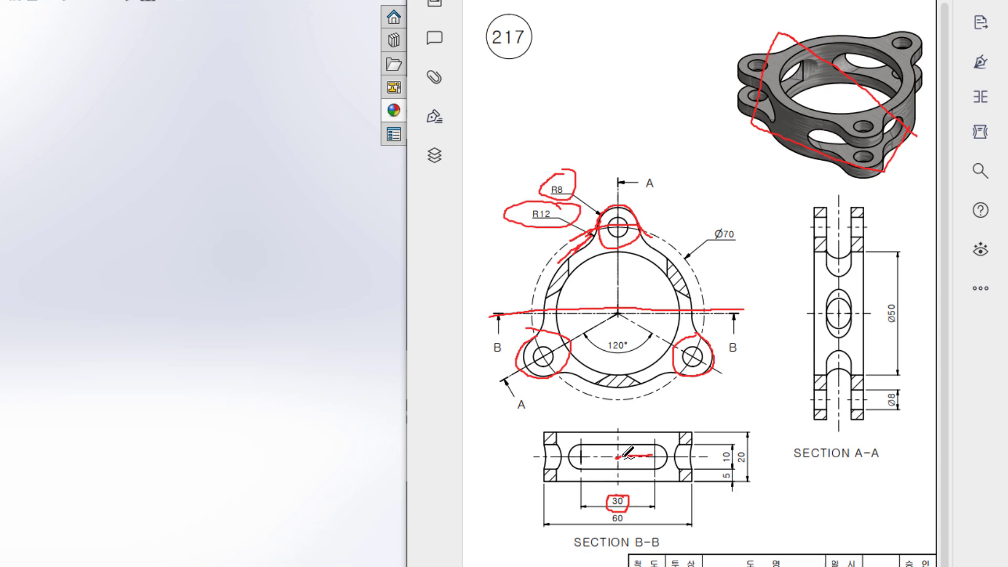
left_click_drag(617, 455, 579, 461)
mouse_move(729, 451)
left_mouse_down()
mouse_move(718, 464)
mouse_move(731, 453)
left_mouse_up()
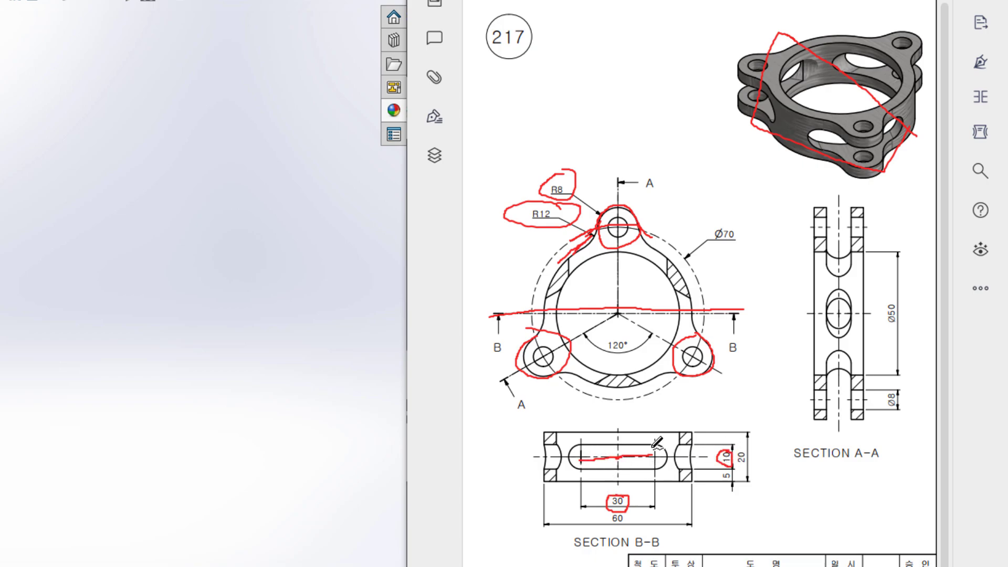
left_click_drag(641, 440, 642, 473)
key("ctrl+z")
key("ctrl+z")
key("ctrl+z")
key("ctrl+z")
key("ctrl+z")
key("ctrl+z")
- Examine the slot's cut direction from the ring's centre towards the upper lug, and clear the remaining marks
mouse_move(619, 310)
left_mouse_down()
mouse_move(623, 160)
mouse_move(614, 163)
mouse_move(624, 155)
mouse_move(632, 175)
left_mouse_up()
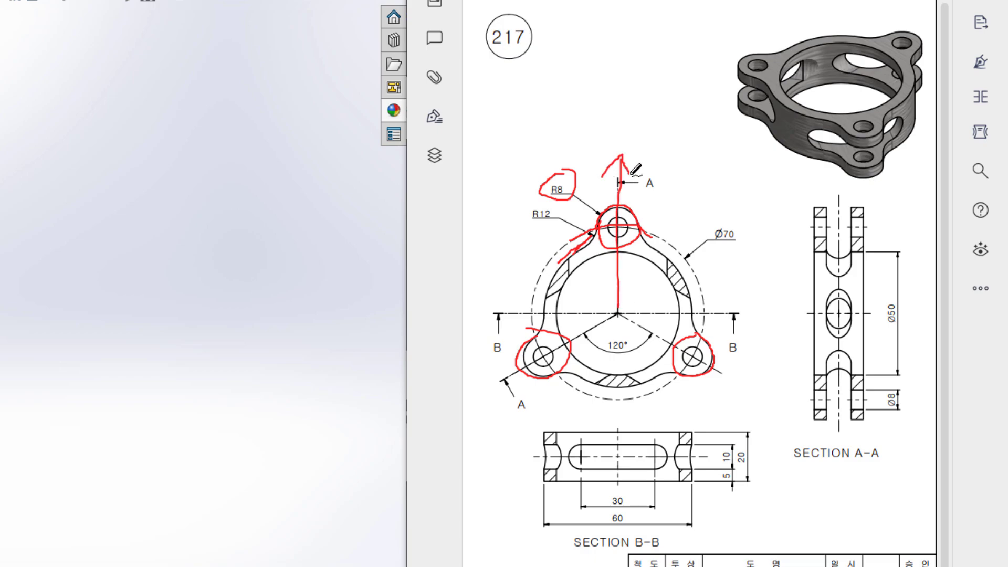
key("ctrl+z")
key("ctrl+z")
key("ctrl+z")
key("ctrl+z")
key("ctrl+z")
key("ctrl+z")
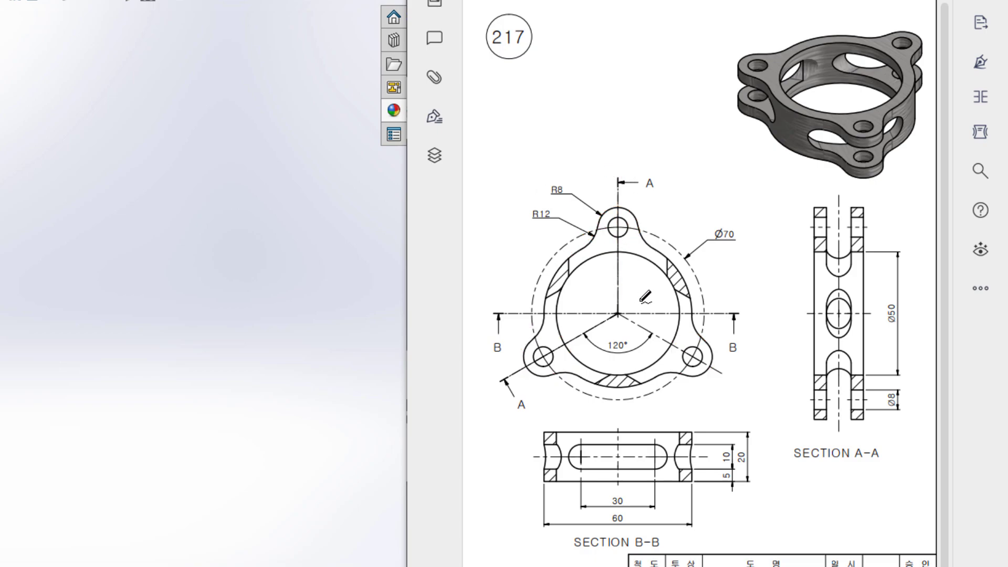
- Examine how the slot cut repeats in the other two lug directions around the ring's axis, and clear the marks
left_click_drag(840, 104, 833, 68)
mouse_move(755, 8)
left_mouse_down()
mouse_move(917, 57)
mouse_move(911, 177)
mouse_move(838, 184)
mouse_move(712, 163)
mouse_move(739, 35)
left_mouse_up()
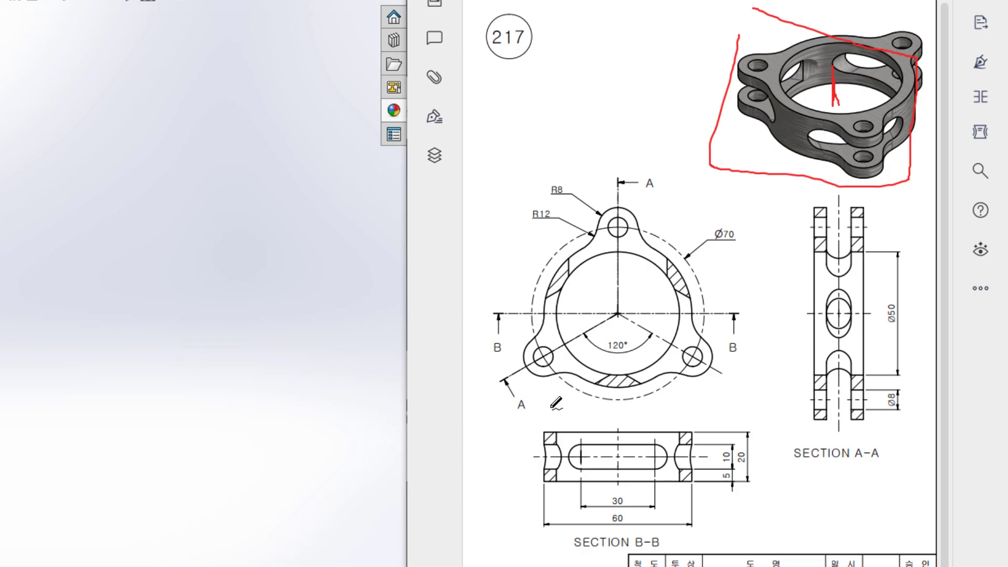
left_click_drag(568, 413, 705, 204)
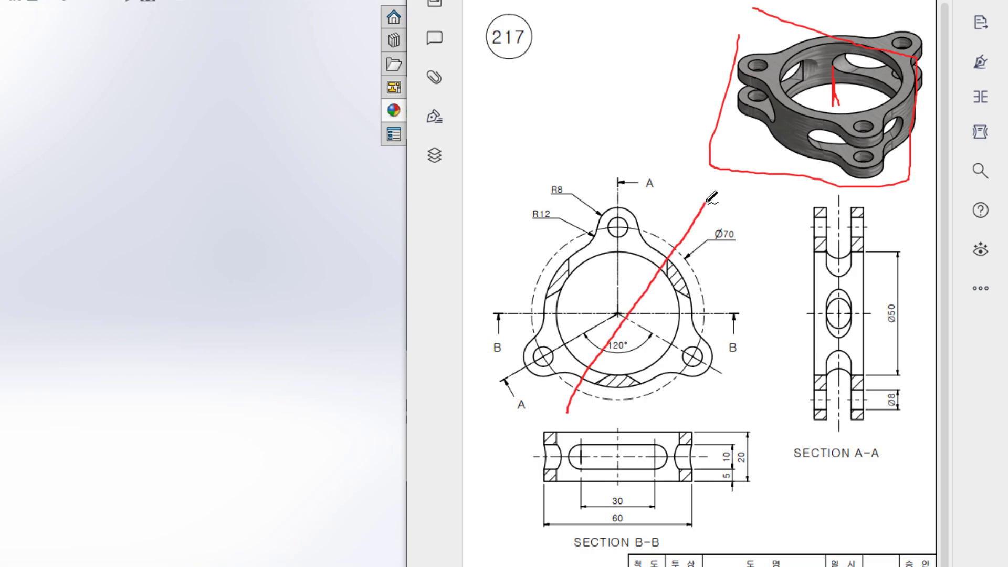
mouse_move(633, 322)
left_mouse_down()
mouse_move(770, 370)
mouse_move(737, 374)
mouse_move(770, 351)
left_mouse_up()
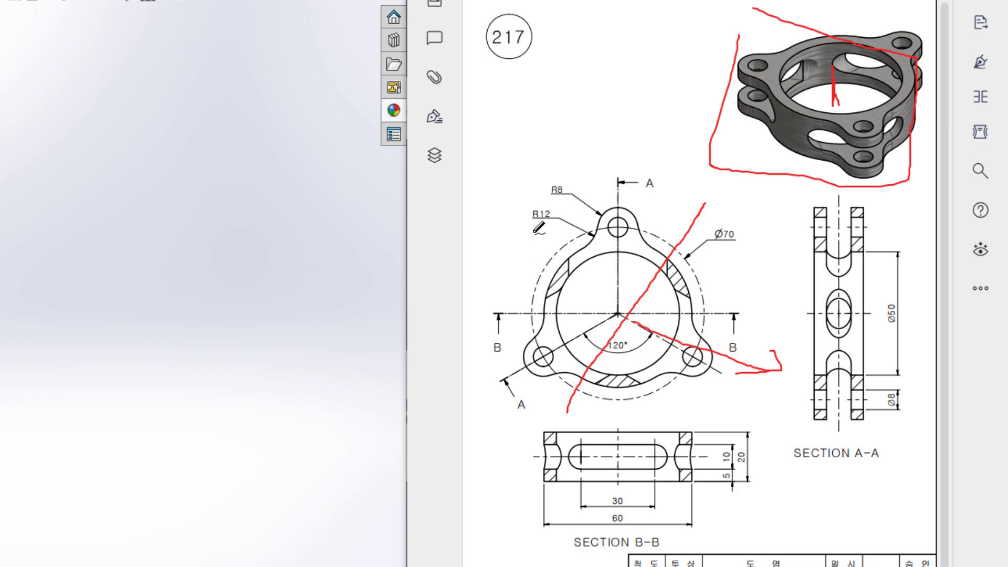
mouse_move(535, 233)
left_mouse_down()
mouse_move(697, 372)
mouse_move(632, 329)
mouse_move(619, 303)
mouse_move(499, 407)
left_mouse_up()
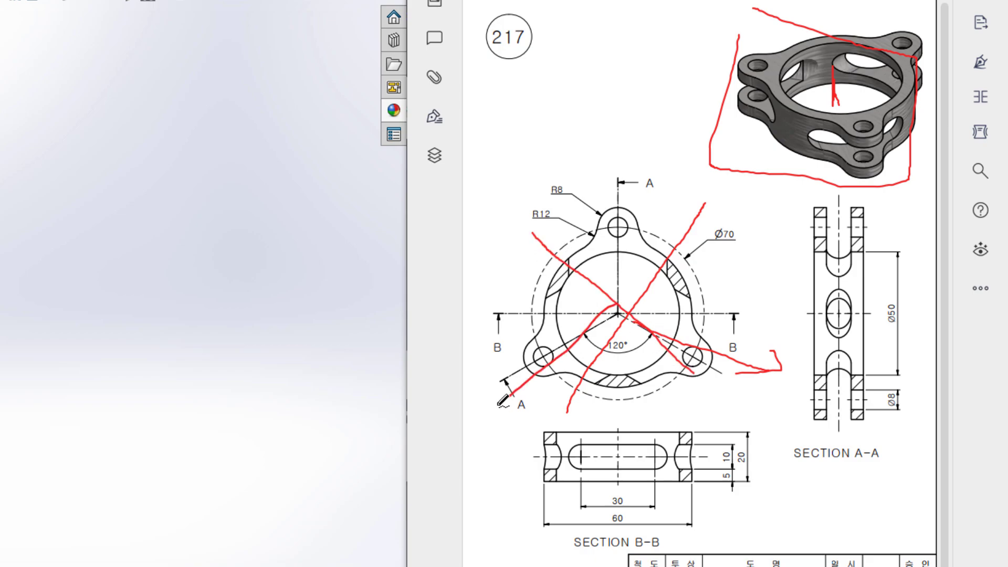
mouse_move(527, 367)
left_mouse_down()
mouse_move(496, 420)
mouse_move(497, 408)
mouse_move(536, 408)
left_mouse_up()
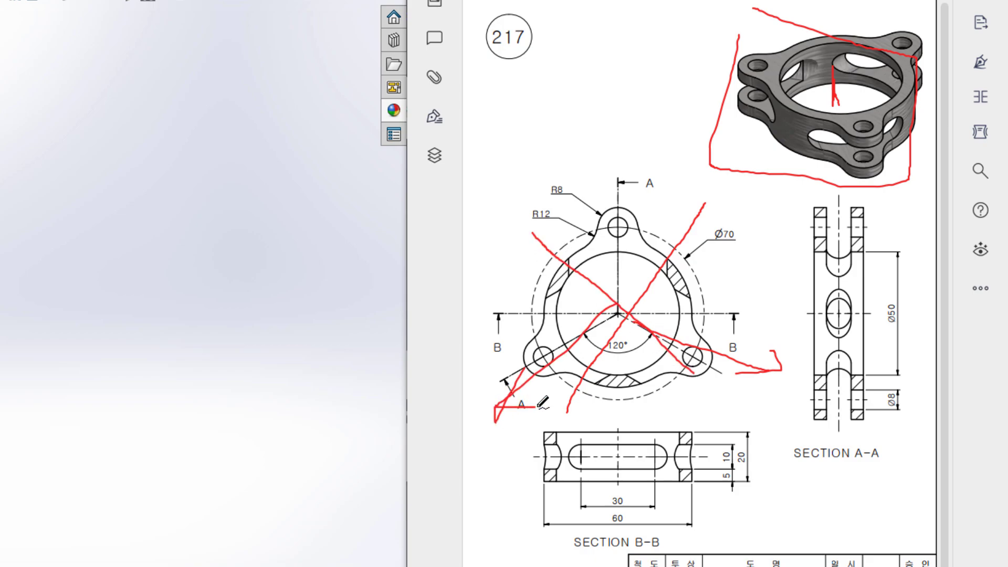
key("ctrl+z")
key("ctrl+z")
key("ctrl+z")
key("ctrl+z")
key("ctrl+z")
key("ctrl+z")
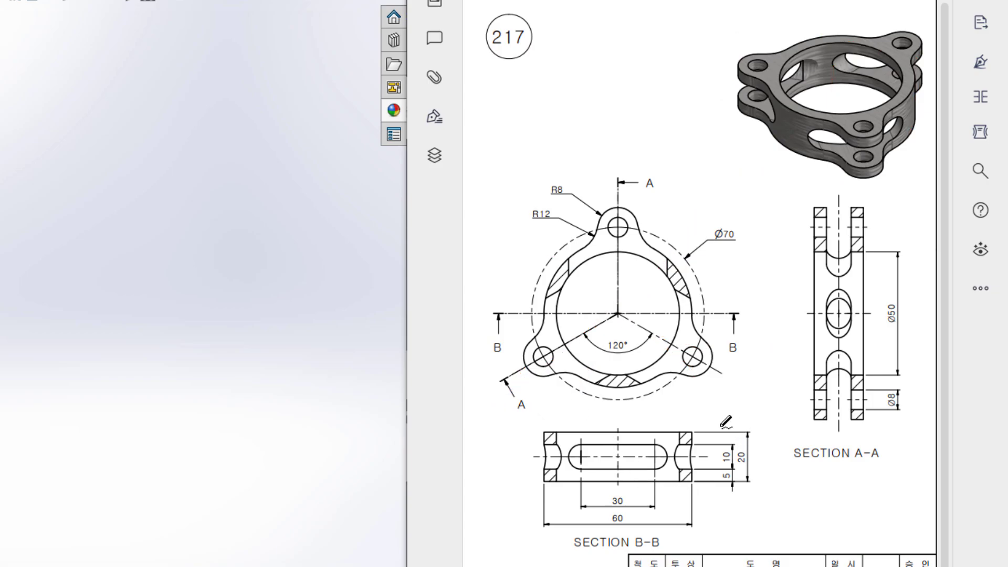
- Examine the ring's overall height in Section B-B and the lug hole's diameter, and clear the marks
left_click_drag(620, 435, 670, 434)
left_click_drag(628, 479, 660, 479)
mouse_move(752, 444)
left_mouse_down()
mouse_move(739, 461)
mouse_move(756, 447)
mouse_move(745, 442)
left_mouse_up()
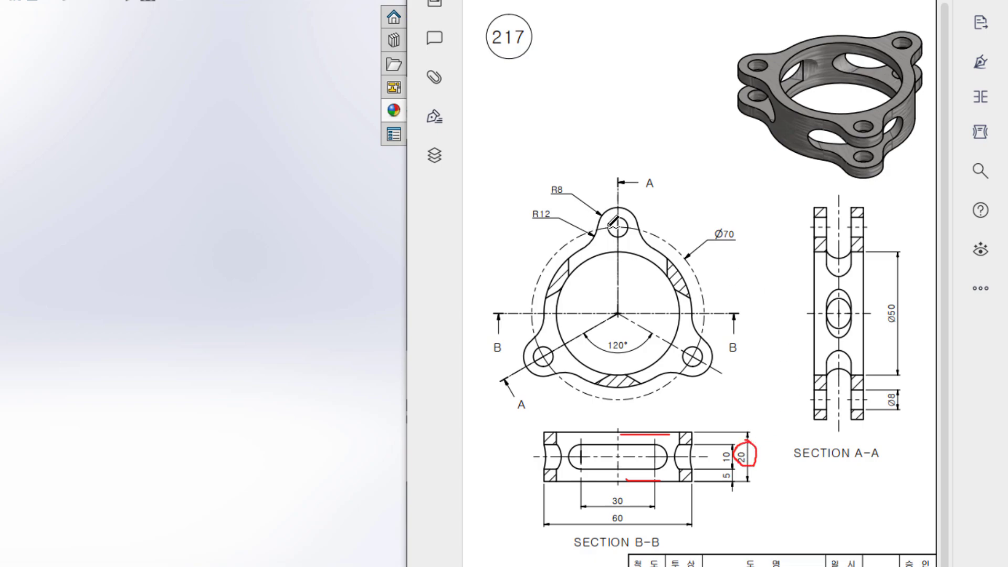
mouse_move(616, 215)
left_mouse_down()
mouse_move(617, 238)
mouse_move(614, 220)
left_mouse_up()
mouse_move(886, 385)
left_mouse_down()
mouse_move(871, 411)
mouse_move(916, 403)
mouse_move(904, 377)
left_mouse_up()
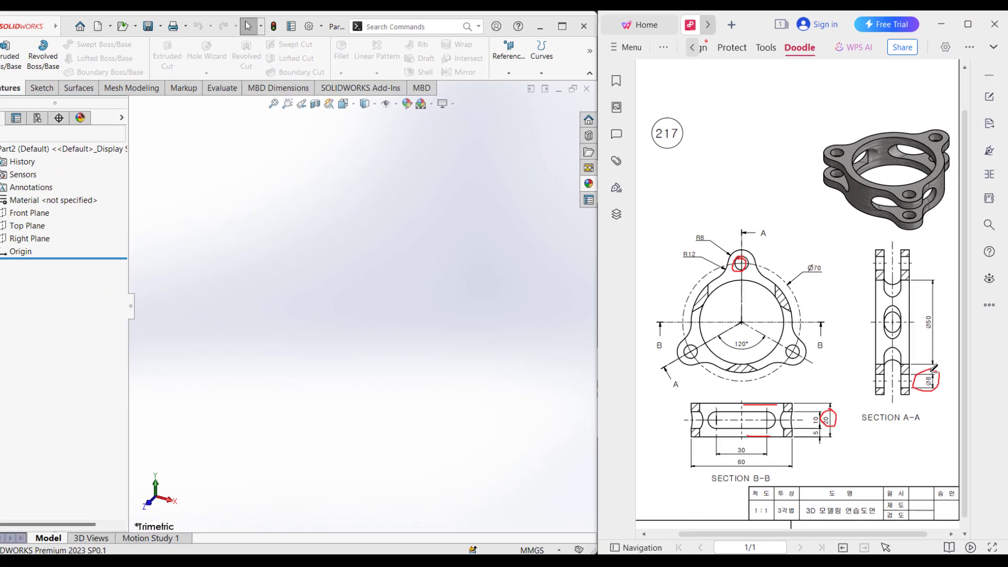
key("ctrl+z")
key("ctrl+z")
key("ctrl+z")
key("ctrl+z")
key("ctrl+z")
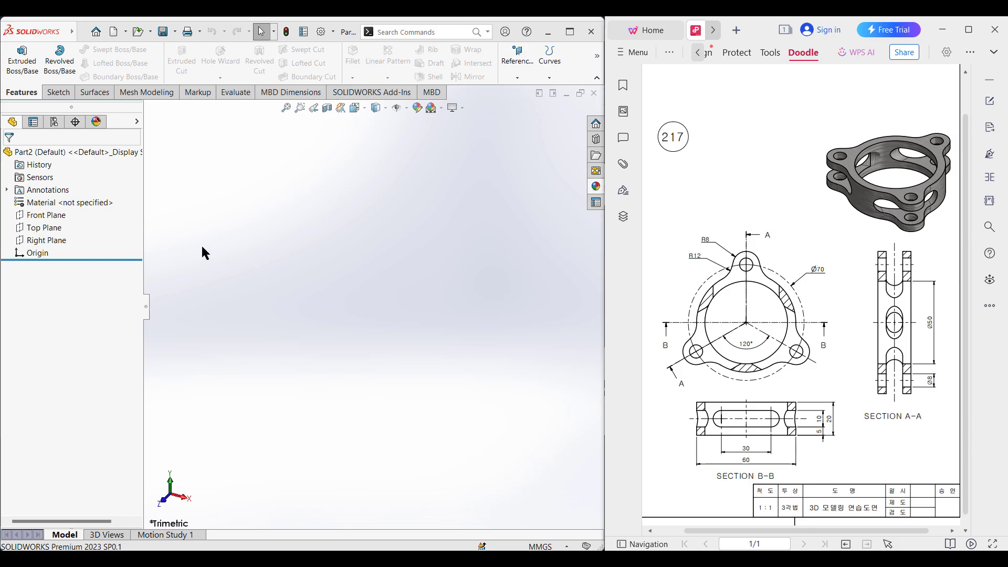
- In SOLIDWORKS, start a sketch on the Top Plane and draw a 50 mm diameter circle centred on the origin
left_click(39, 234)
right_click(39, 232)
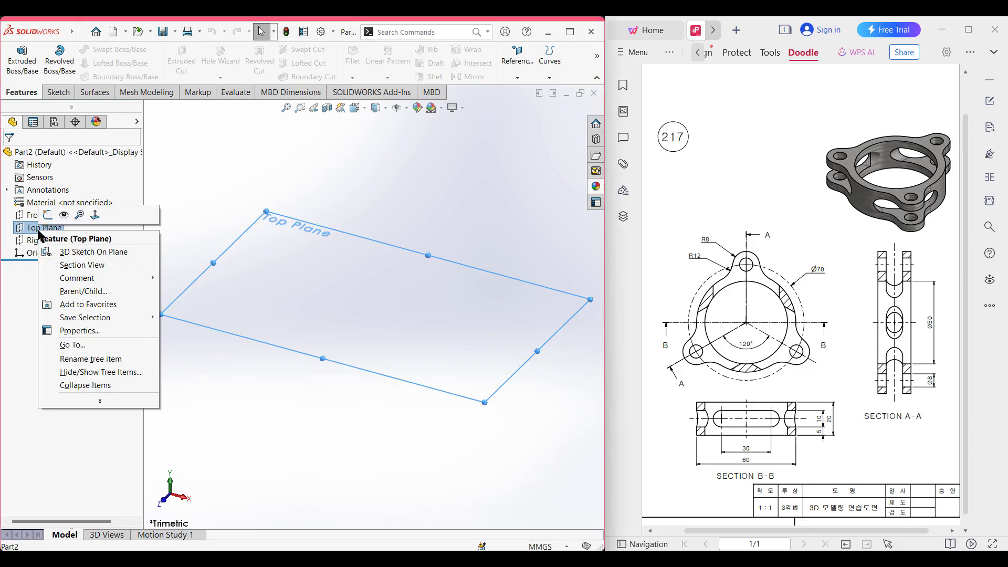
left_click(47, 216)
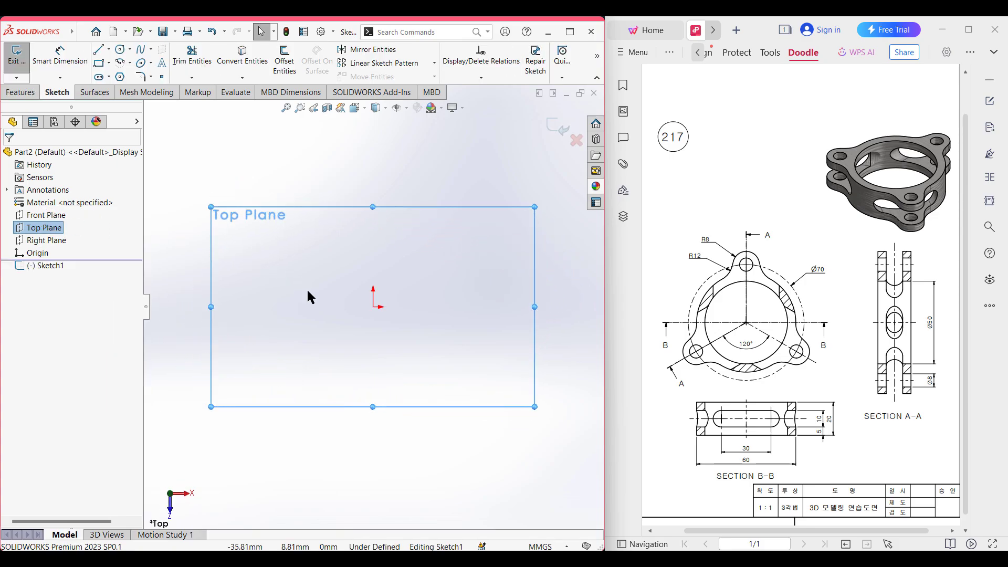
left_click(120, 51)
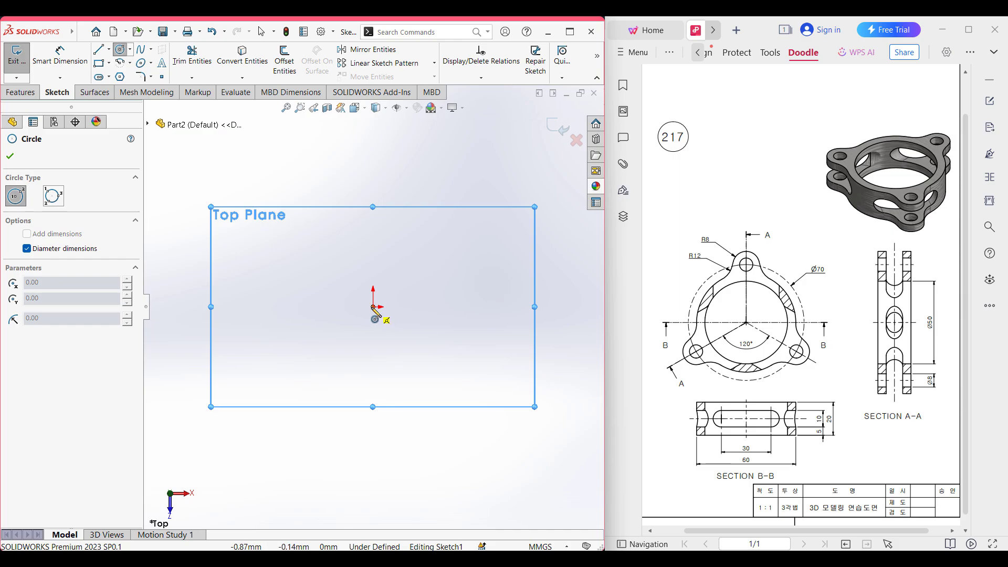
left_click(374, 308)
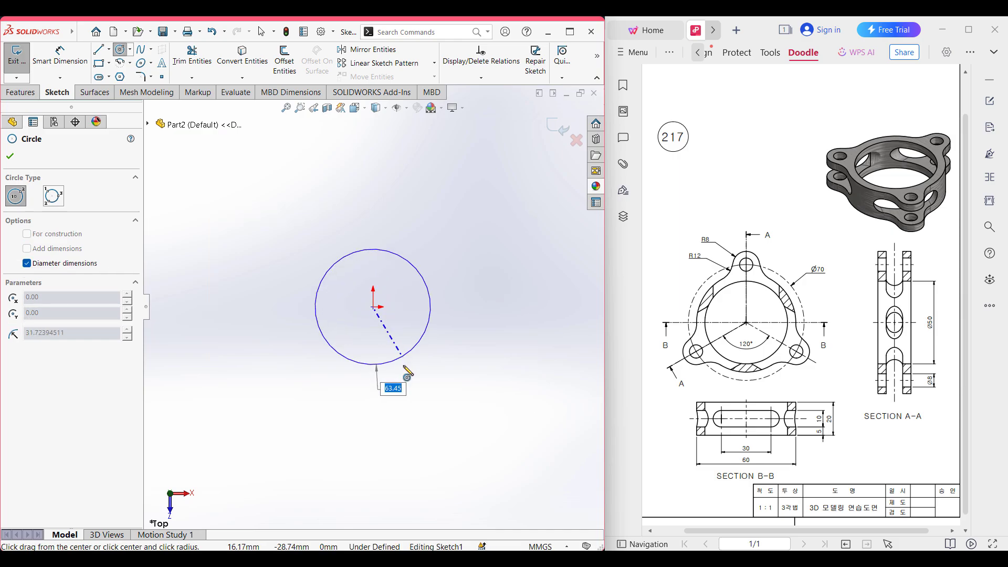
key("Return")
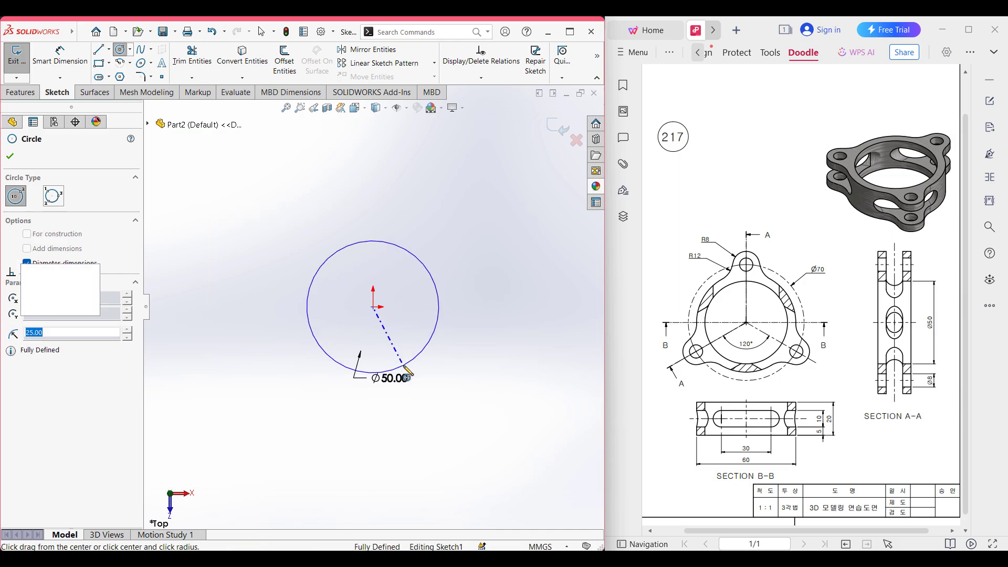
- Draw two more circles centred on the origin, with diameters of 60 mm and 70 mm
left_click(374, 307)
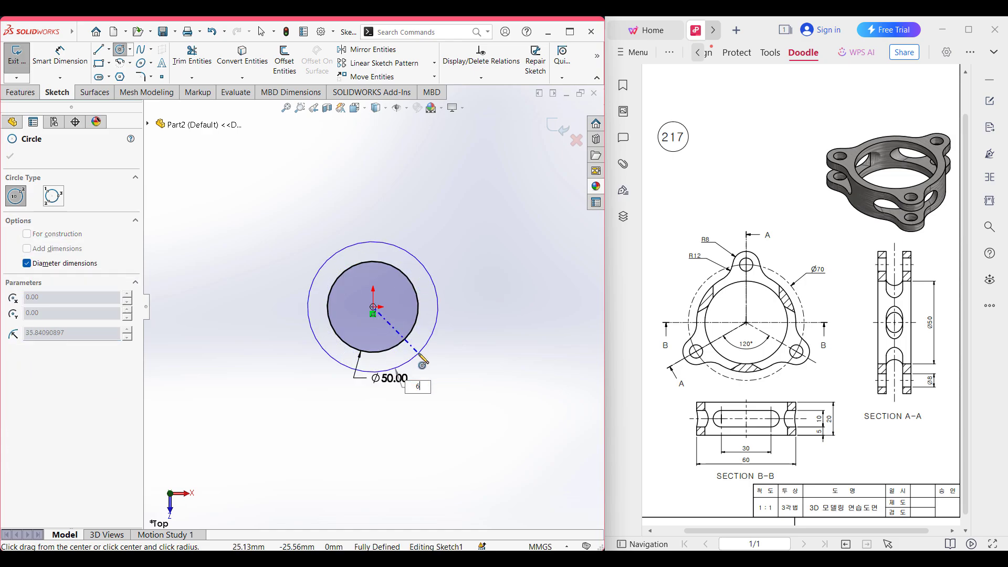
type("60")
key("Return")
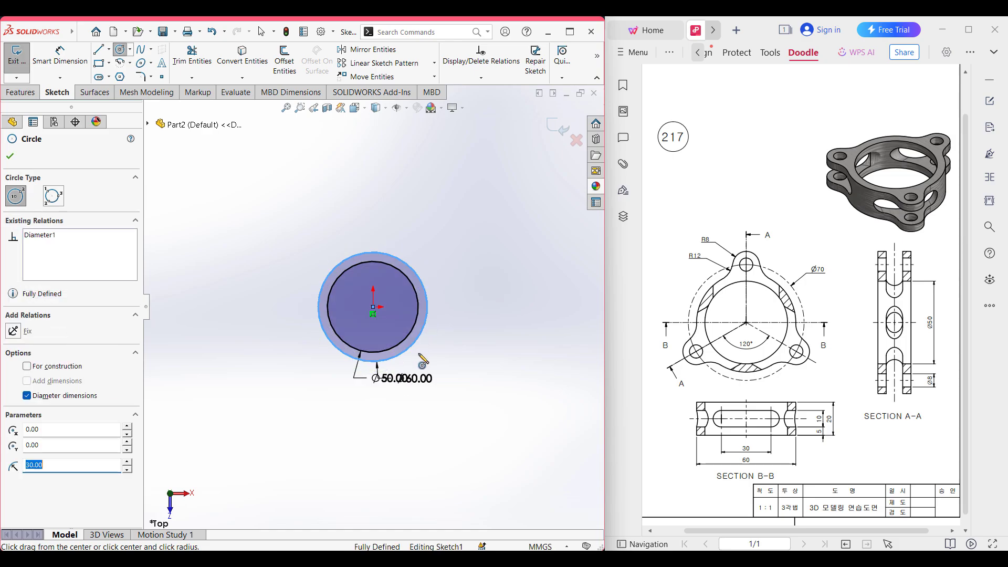
left_click(373, 307)
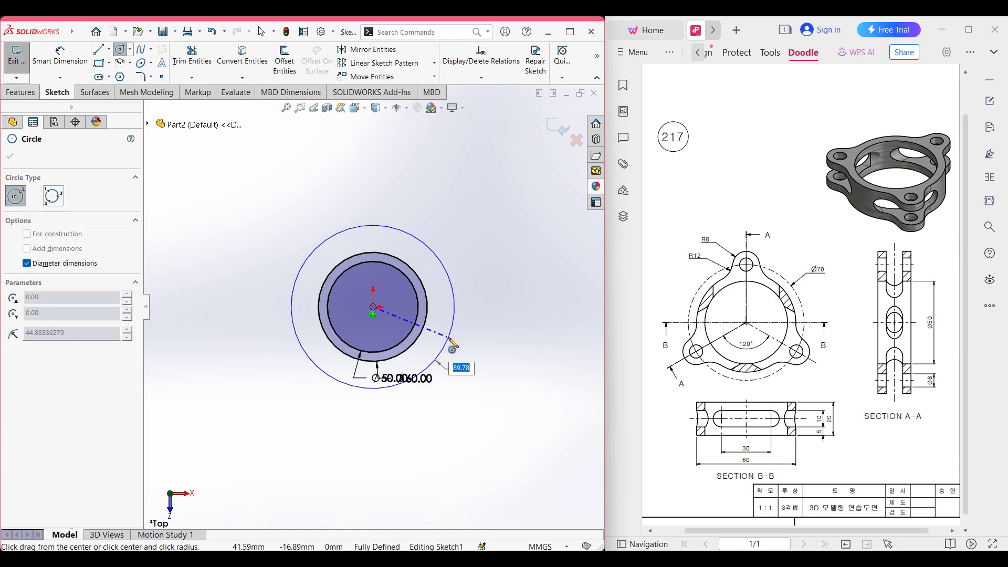
key("Return")
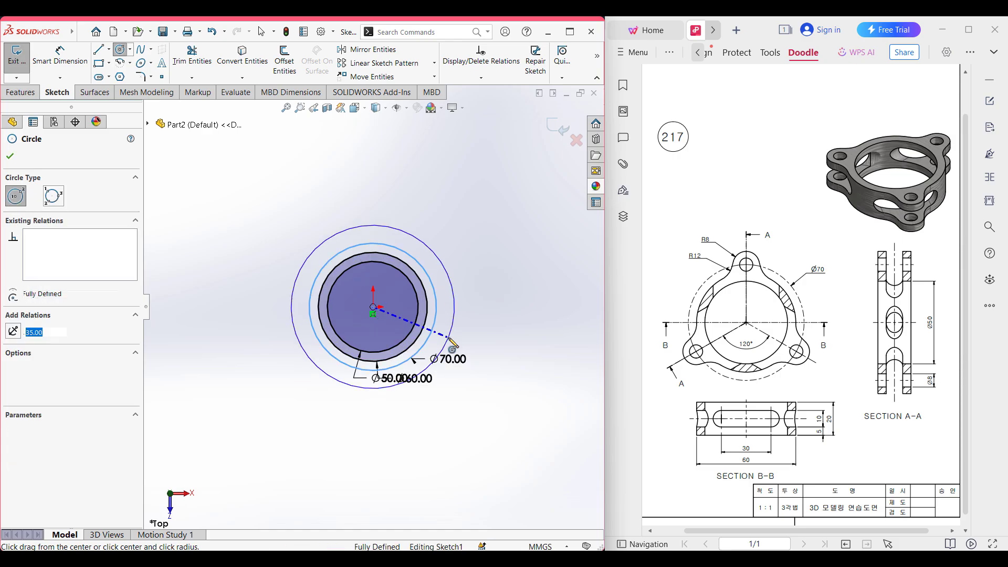
key("f")
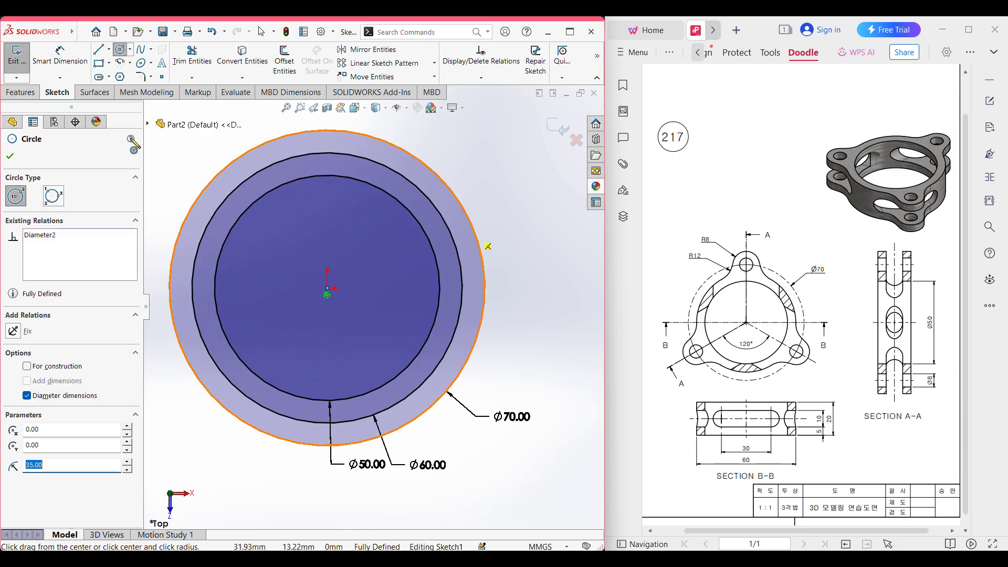
- Finish the circles and convert the 70 mm diameter circle to construction geometry
left_click(10, 156)
key("Escape")
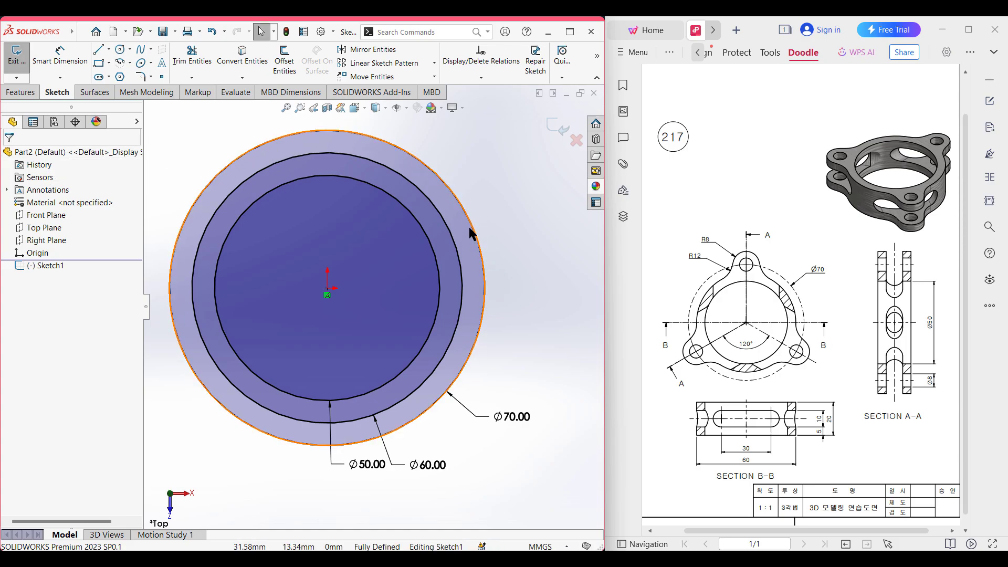
right_click(505, 213)
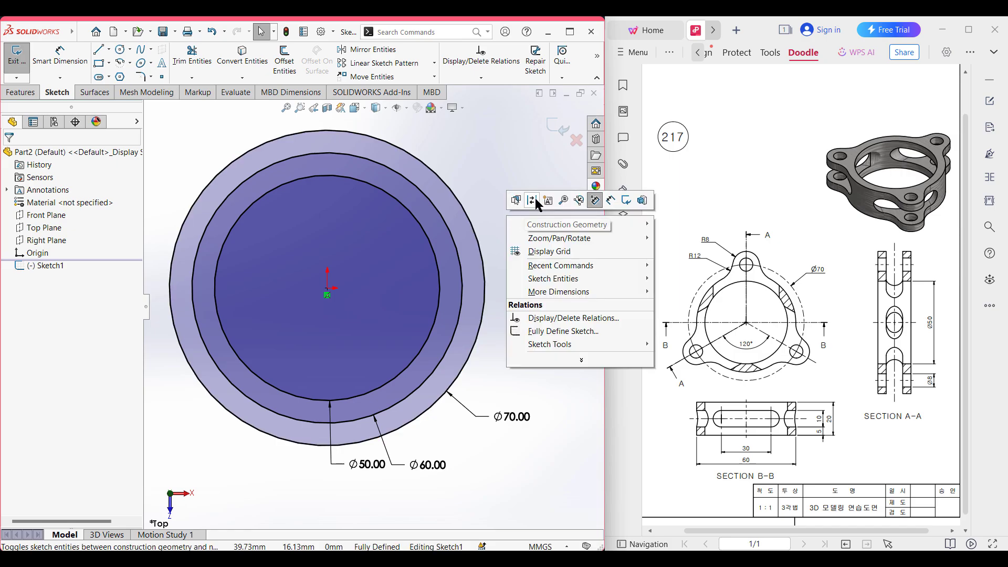
left_click(535, 198)
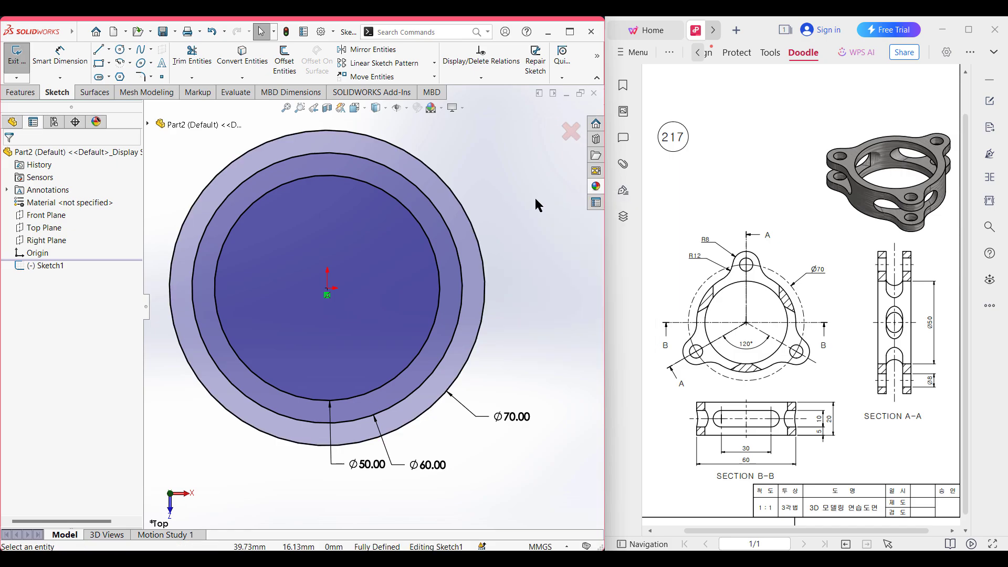
left_click(206, 190)
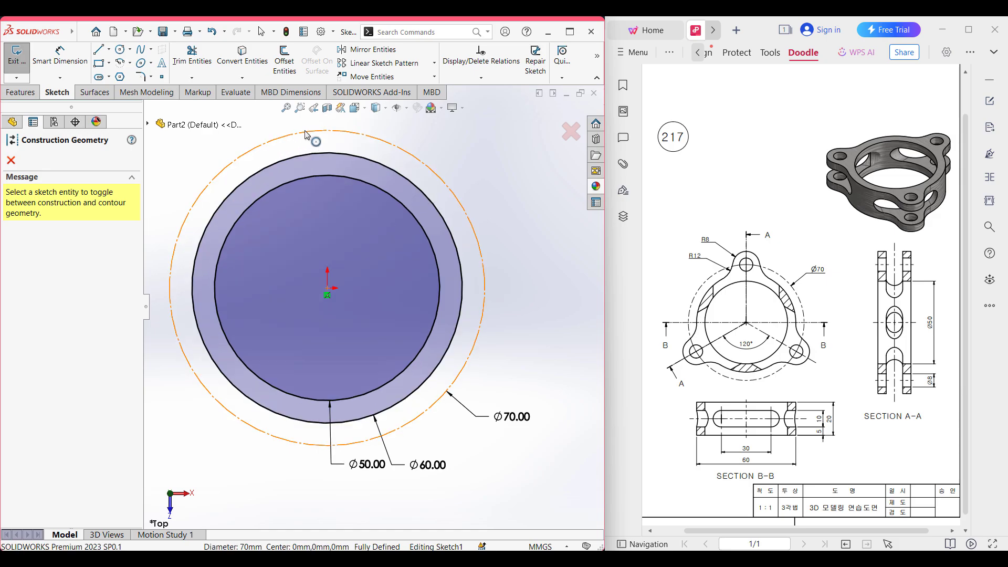
left_click(10, 161)
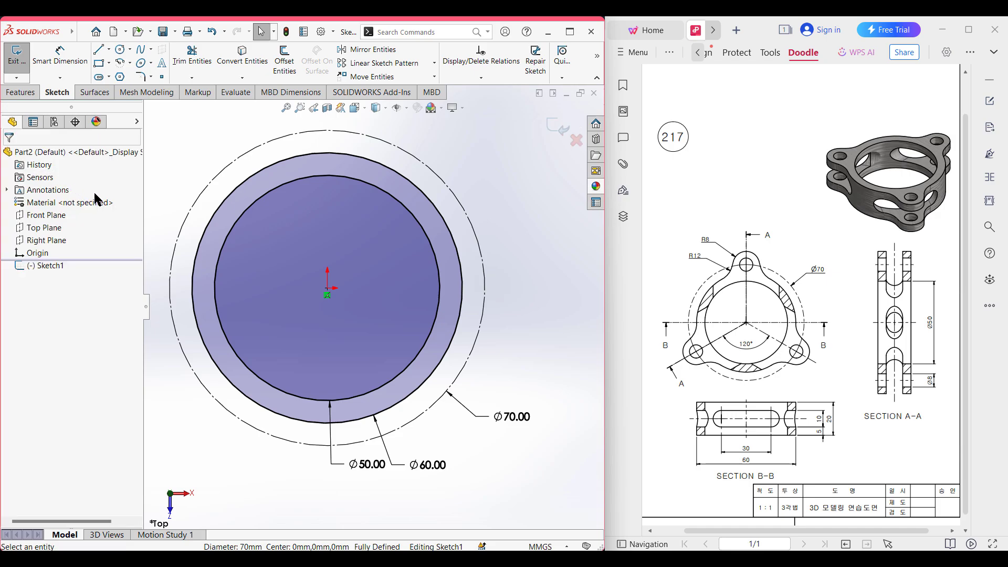
- Draw a 16 mm diameter lug circle centred on the 70 mm construction circle, directly above the origin
key("f")
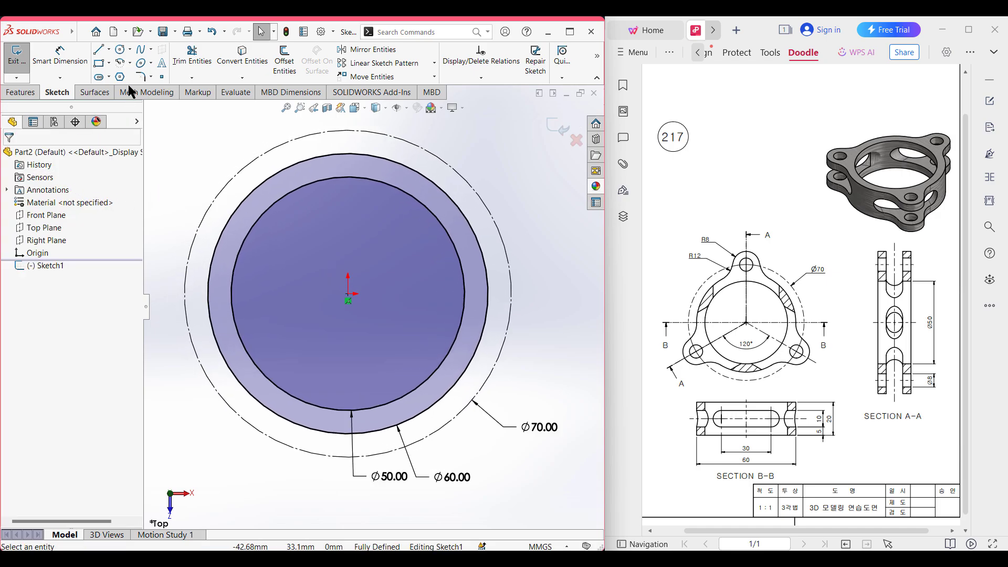
left_click(120, 49)
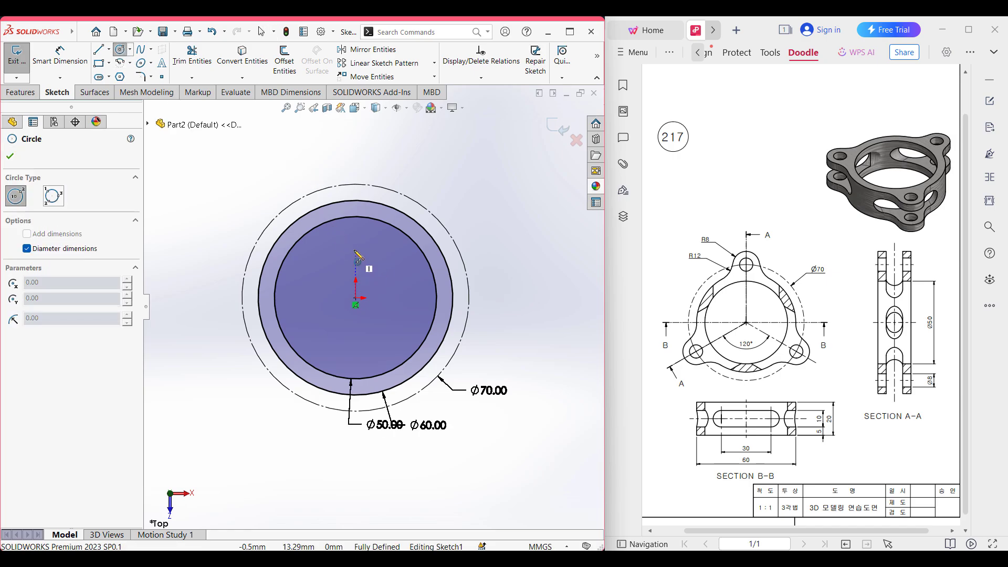
left_click(356, 185)
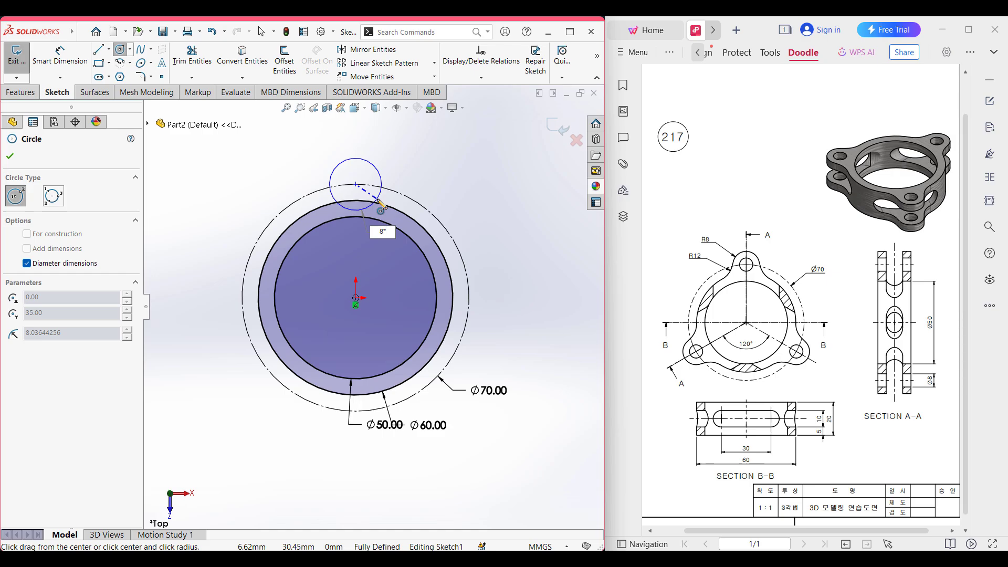
key("Return")
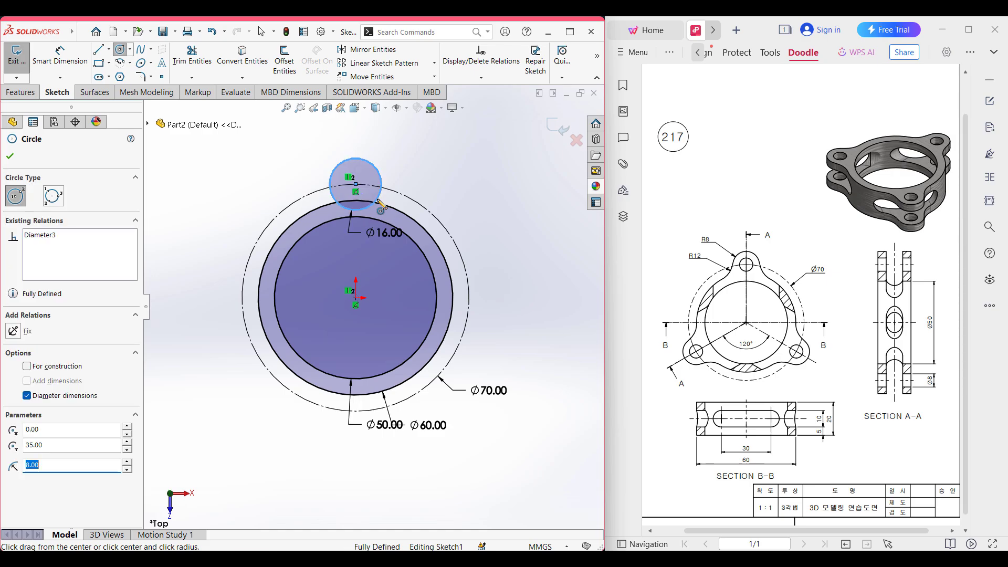
left_click(11, 157)
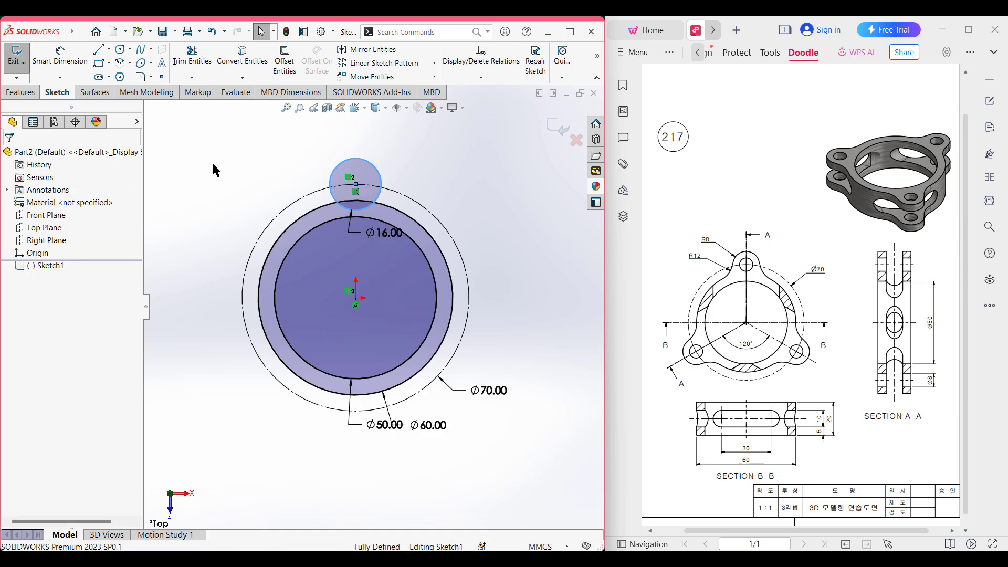
- Create a circular sketch pattern of the lug circle around the origin with 3 equally spaced instances over 360 degrees
left_click(435, 63)
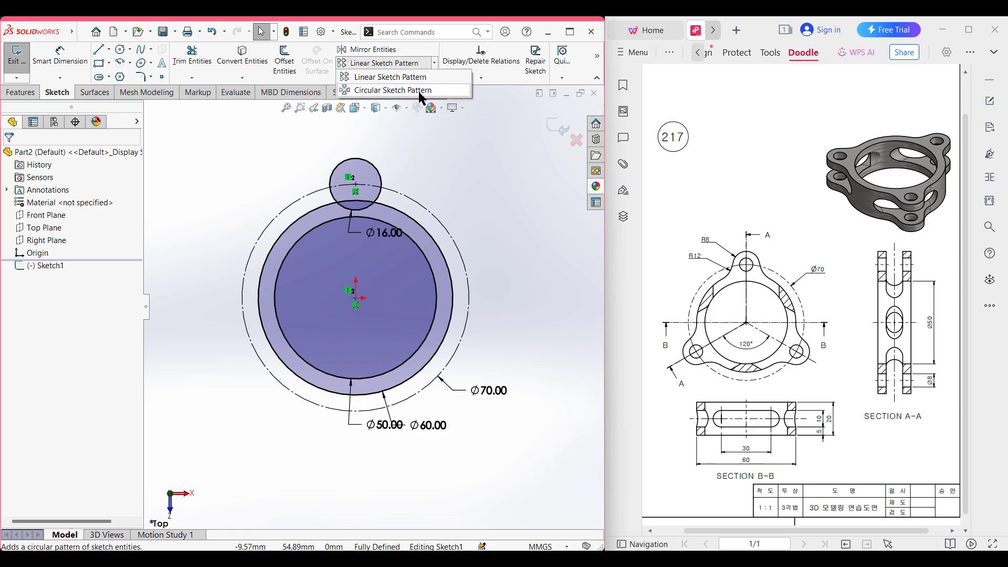
left_click(419, 91)
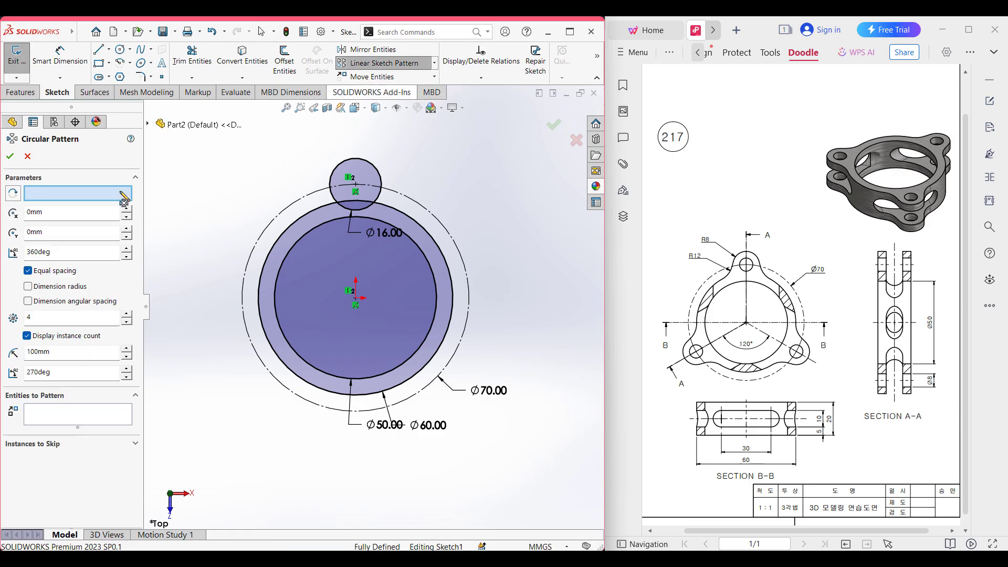
left_click(370, 166)
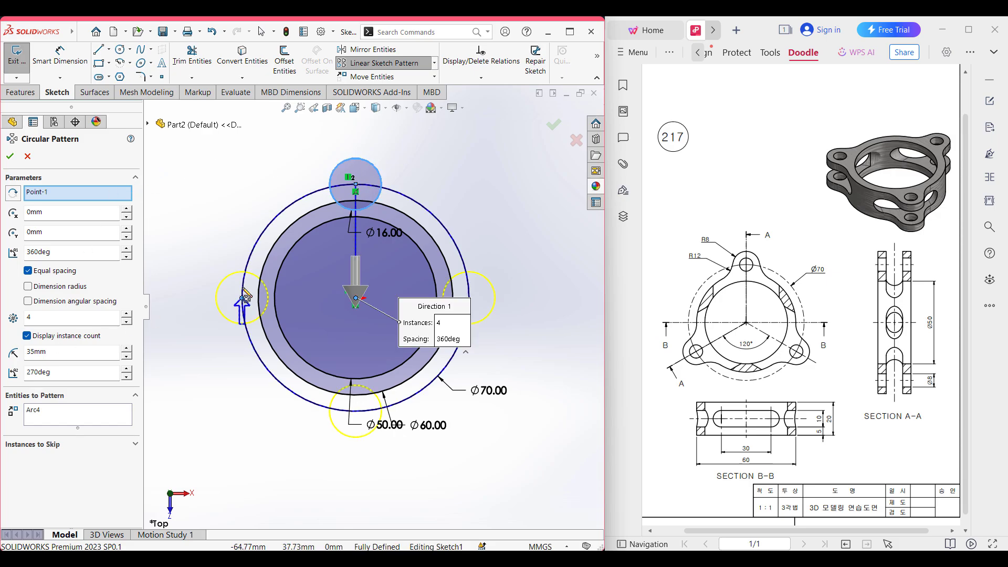
double_click(36, 316)
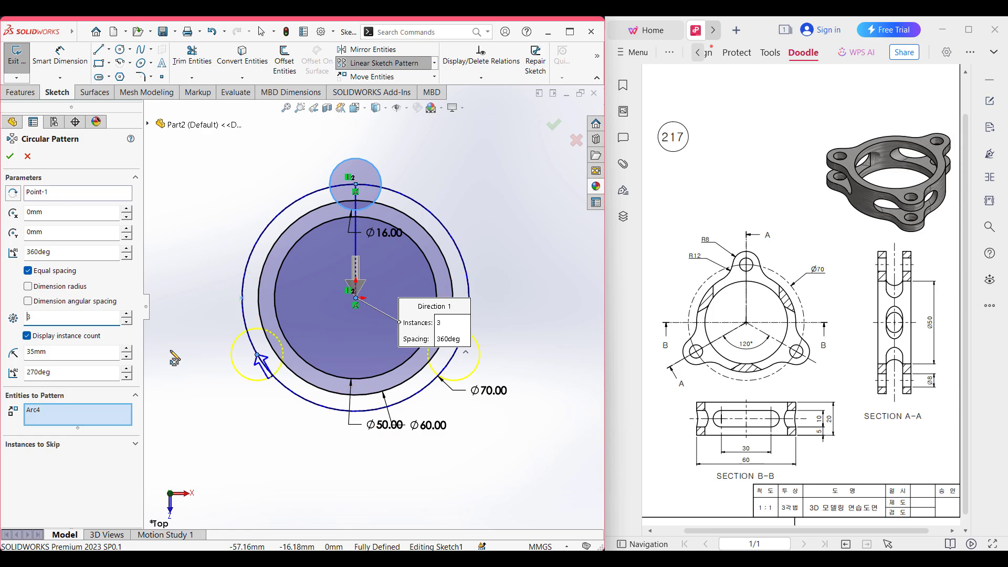
left_click(9, 155)
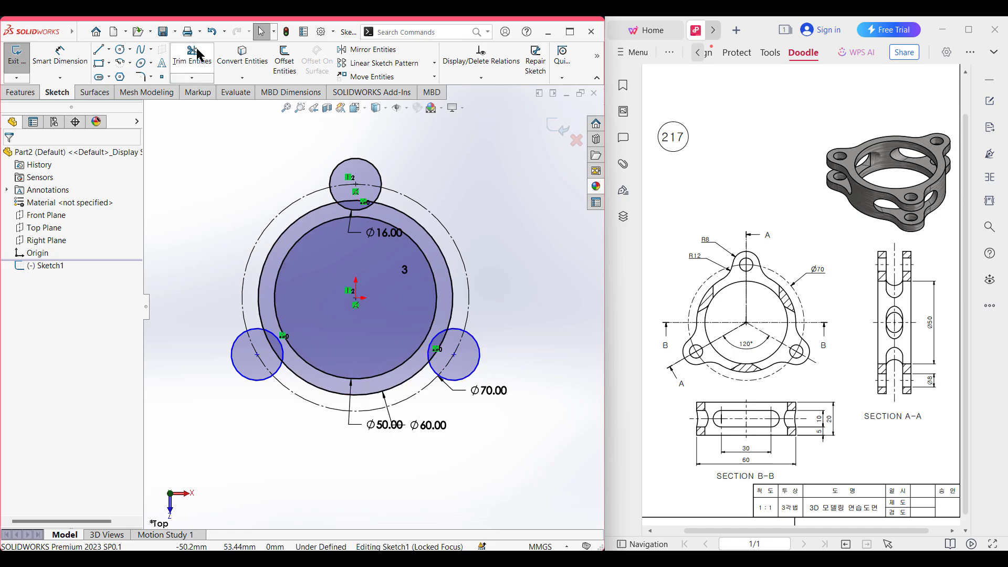
- Trim the overlapping arcs where the three lug circles cross the 60 mm circle, leaving one continuous outer profile
left_click(185, 62)
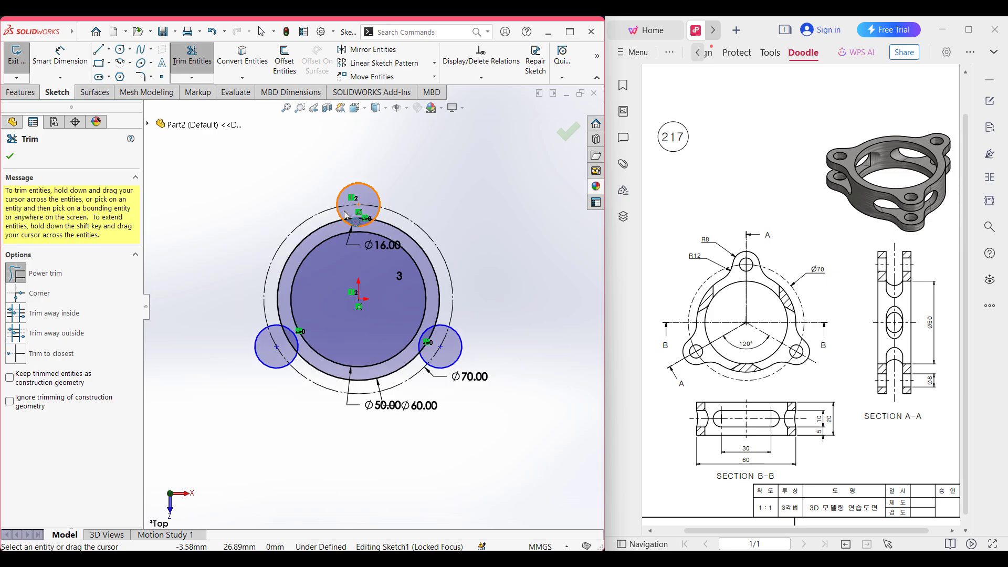
scroll(347, 215, "down", 2)
left_click(357, 251)
left_click(362, 243)
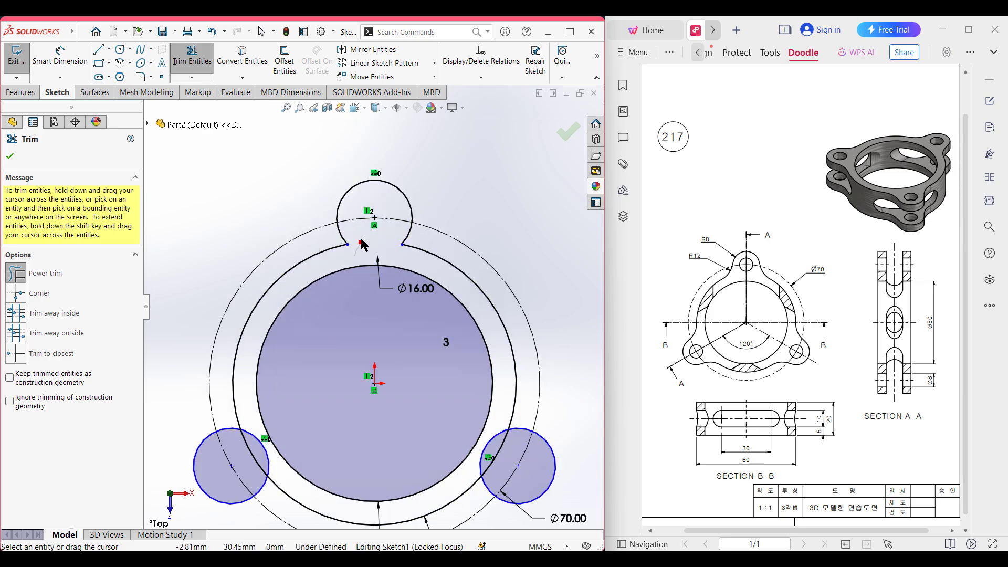
left_click(481, 465)
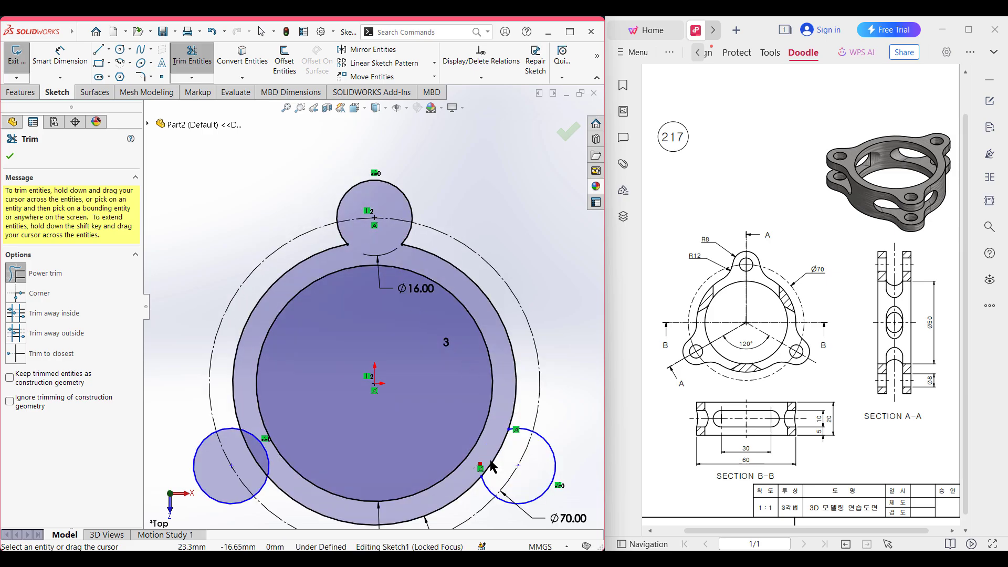
left_click(500, 453)
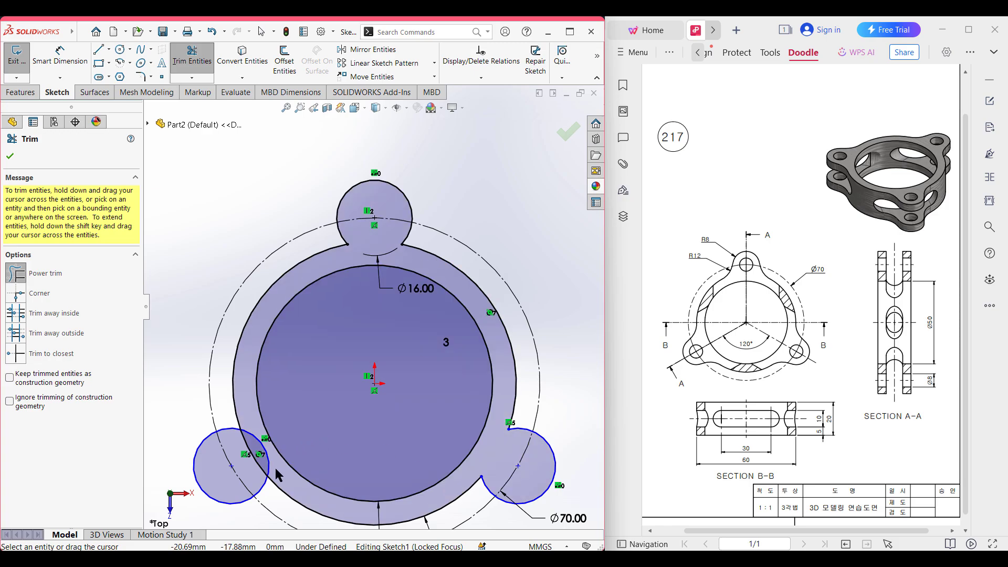
left_click(265, 450)
left_click(252, 454)
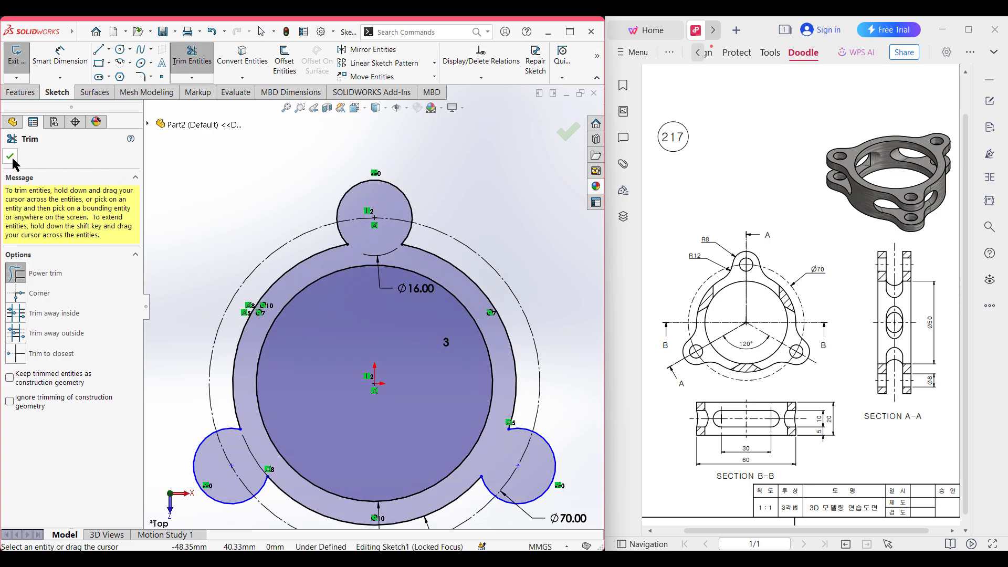
left_click(11, 158)
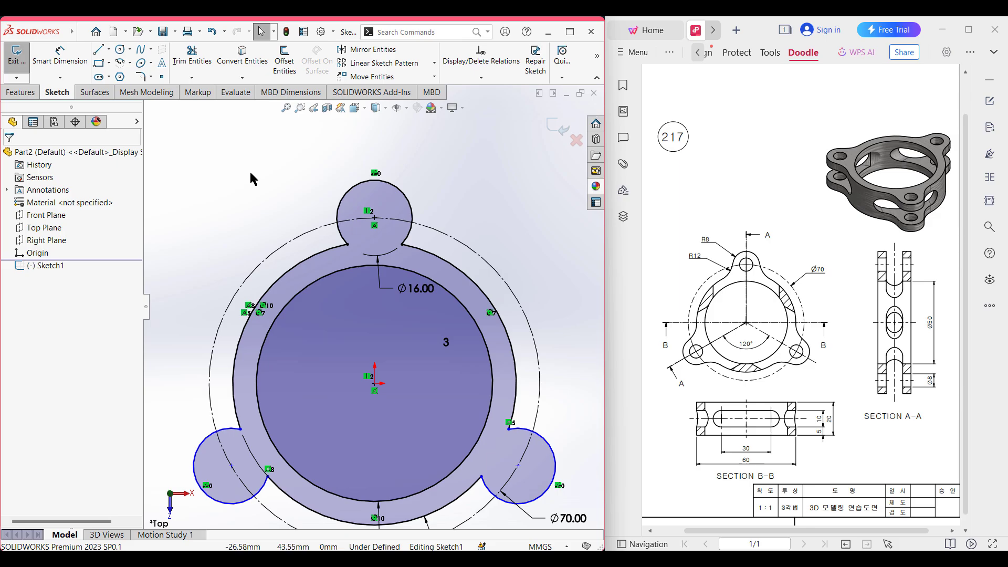
- Add 12 mm sketch fillets to five lug-to-ring corners, leaving out the right corner of the upper lug
left_click(141, 79)
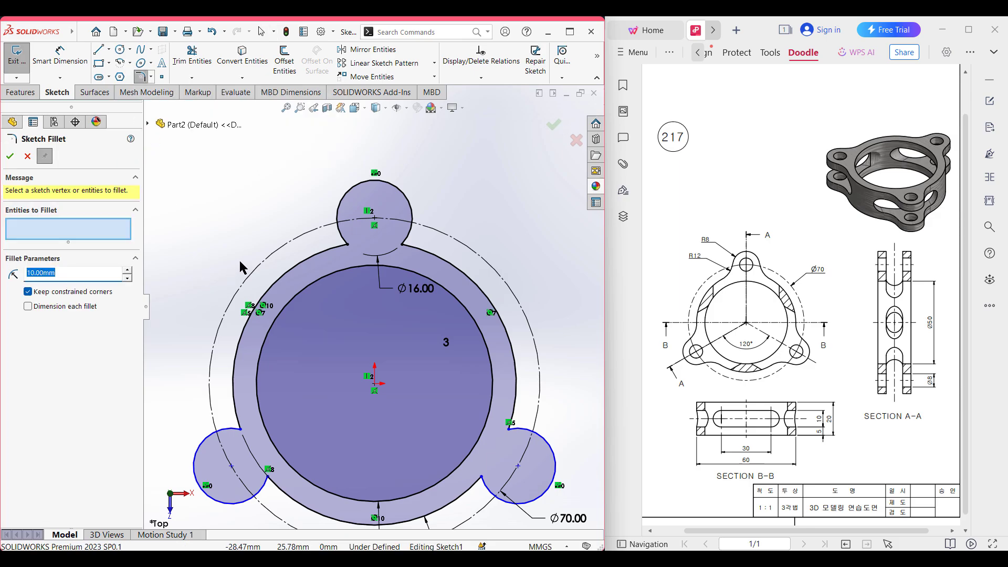
type("12")
key("Escape")
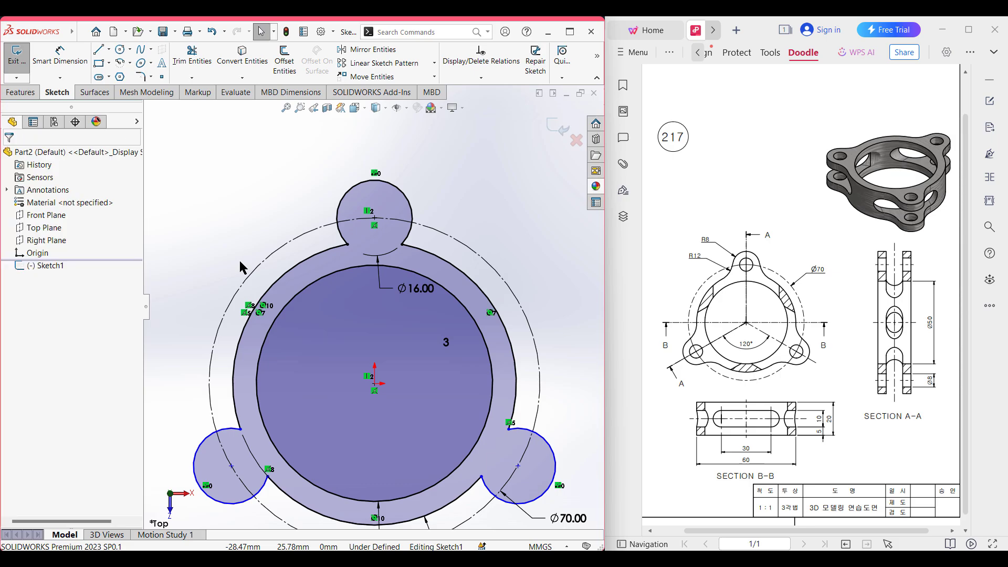
left_click(140, 78)
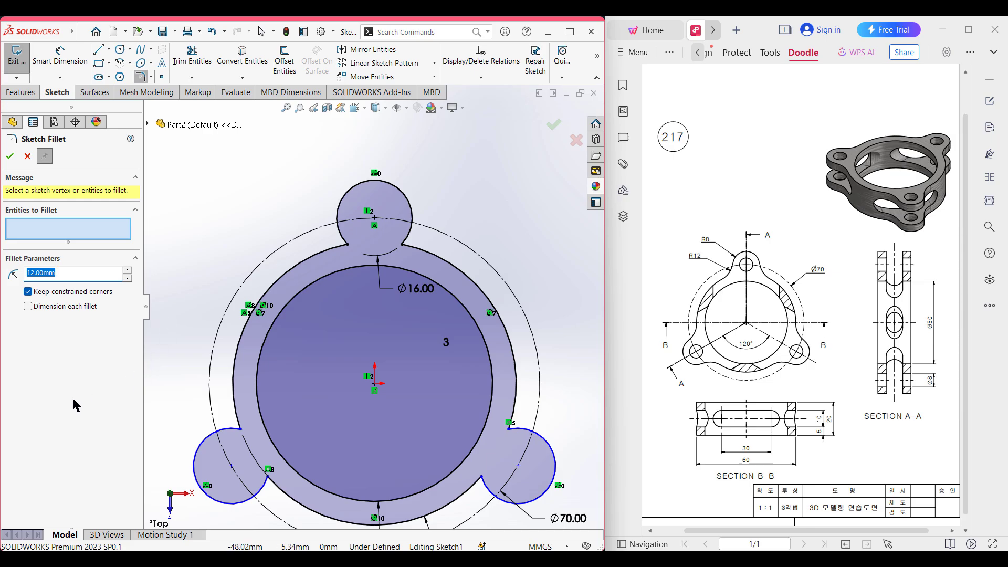
left_click(348, 245)
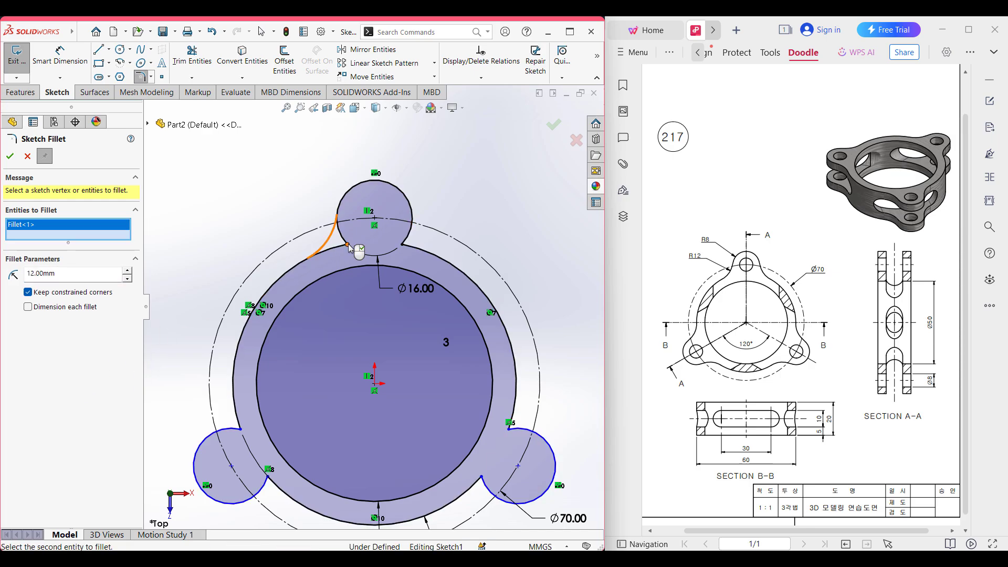
left_click(242, 431)
left_click(268, 477)
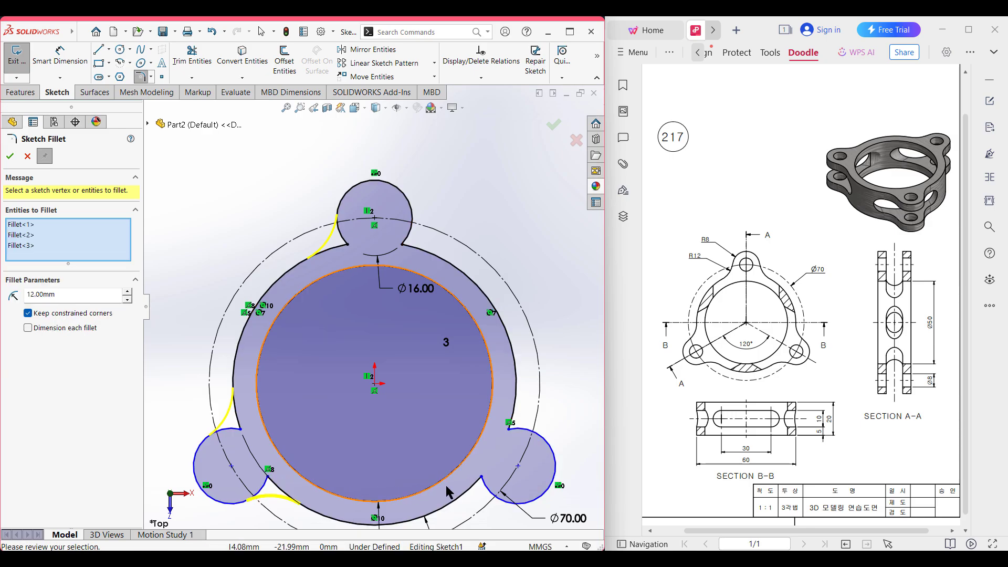
left_click(482, 477)
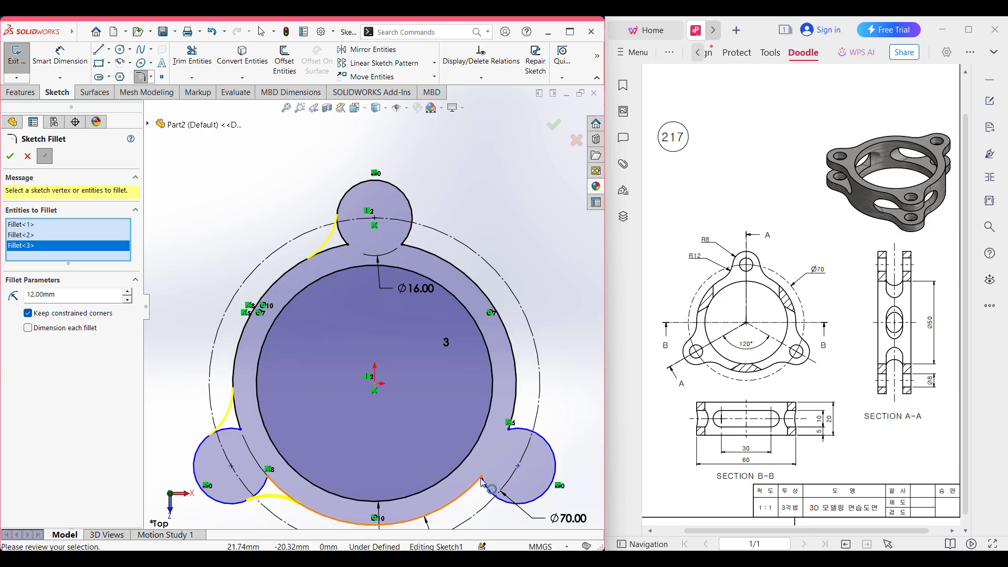
left_click(508, 432)
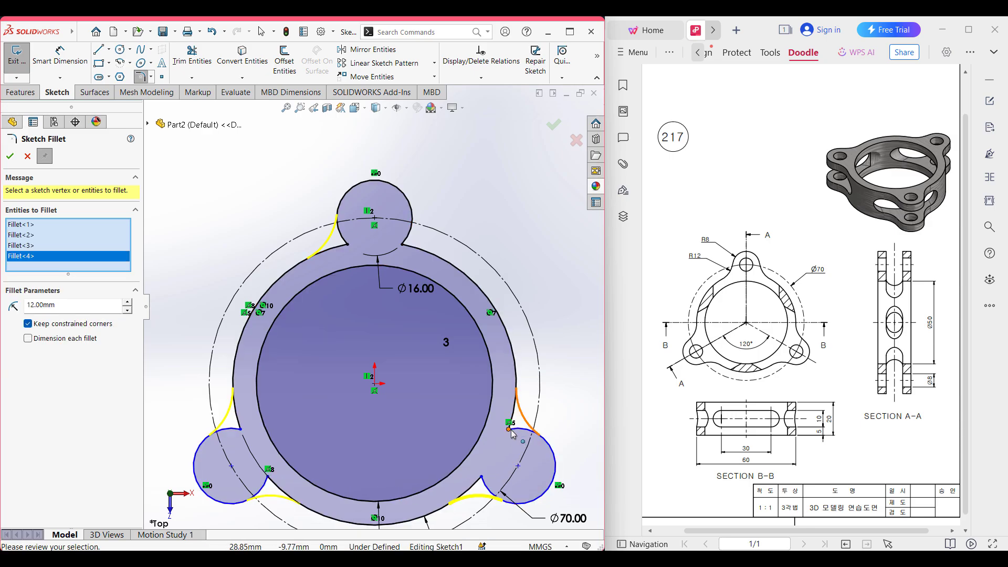
left_click(403, 246)
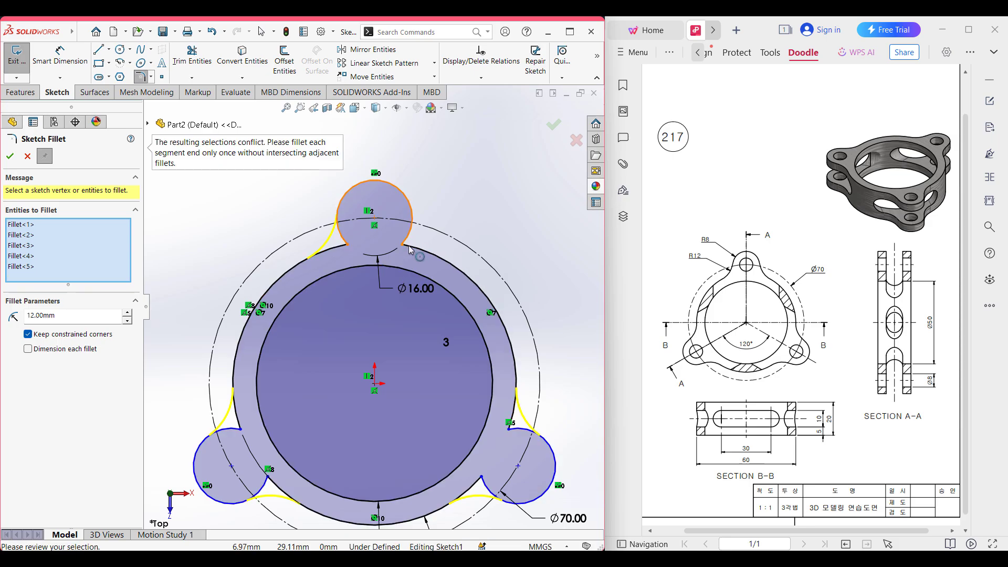
left_click(9, 156)
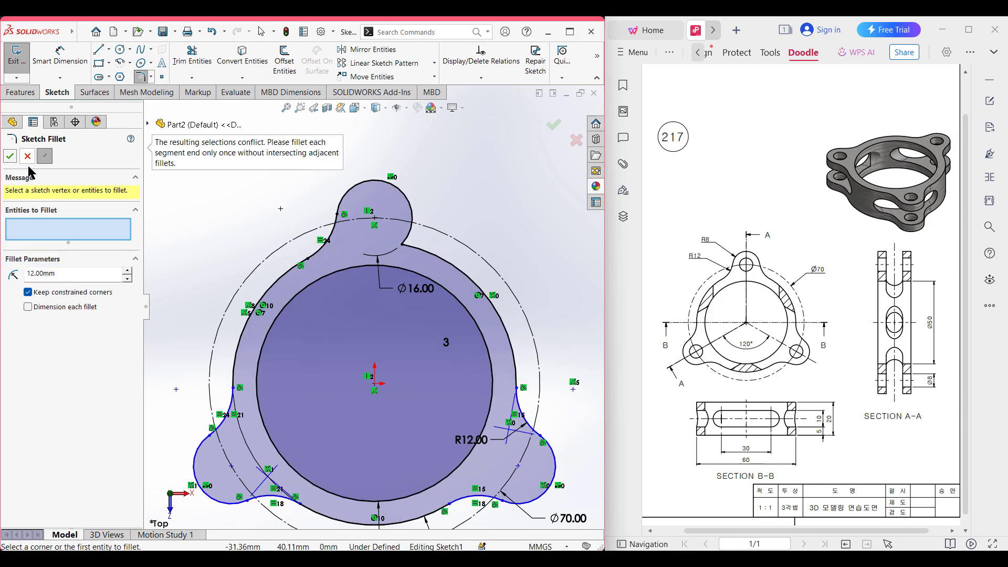
- Fillet the remaining corner on the right side of the upper lug with a 12 mm radius and finish the fillets
left_click(405, 249)
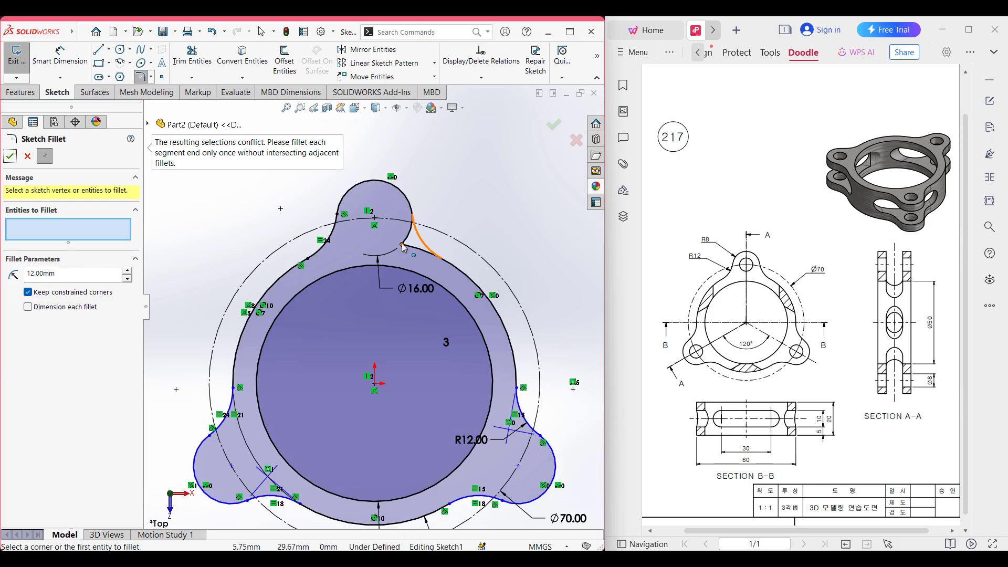
left_click(9, 158)
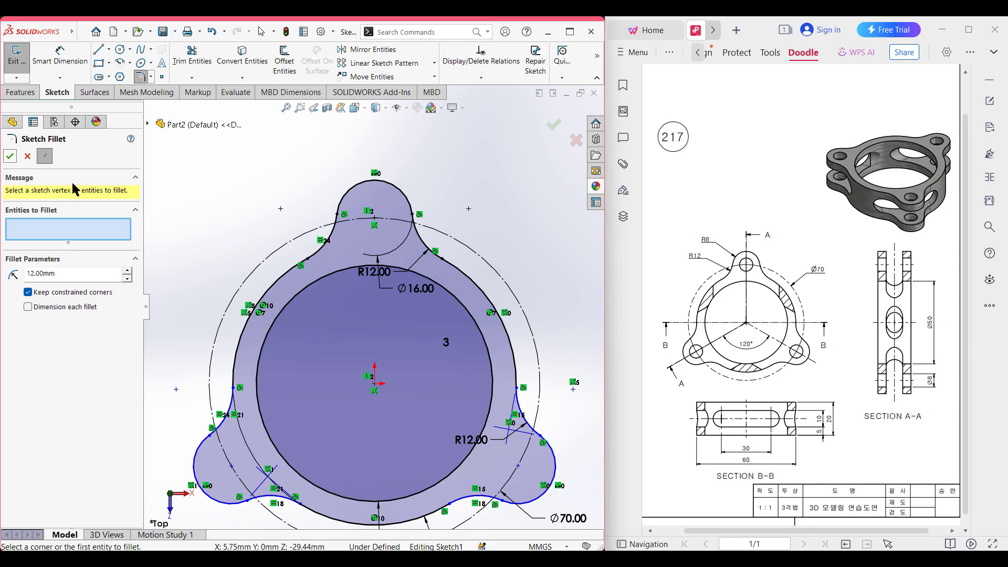
left_click(9, 156)
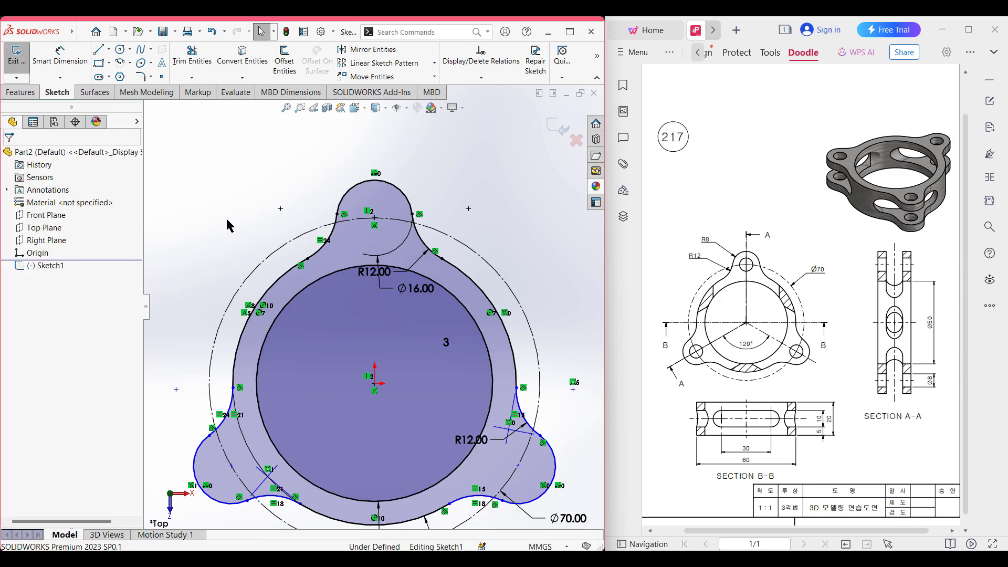
- Sketch an 8 mm diameter hole circle at the centre of the upper lug
key("f")
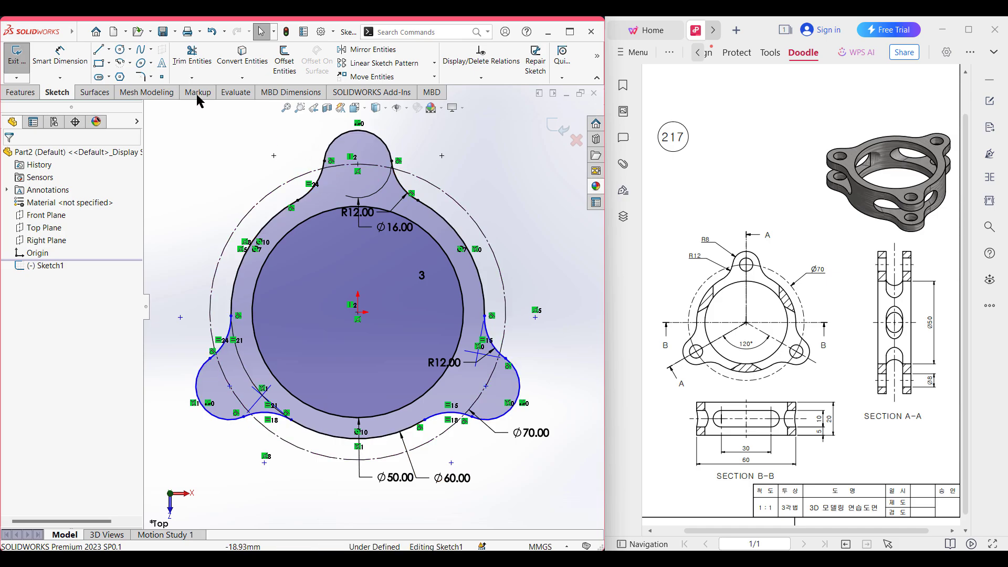
left_click(119, 52)
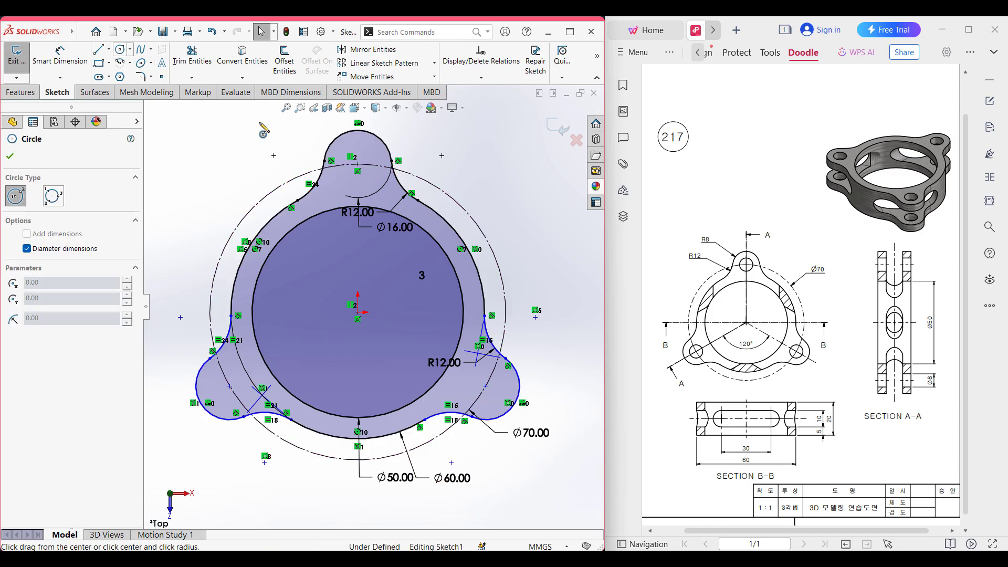
left_click(358, 170)
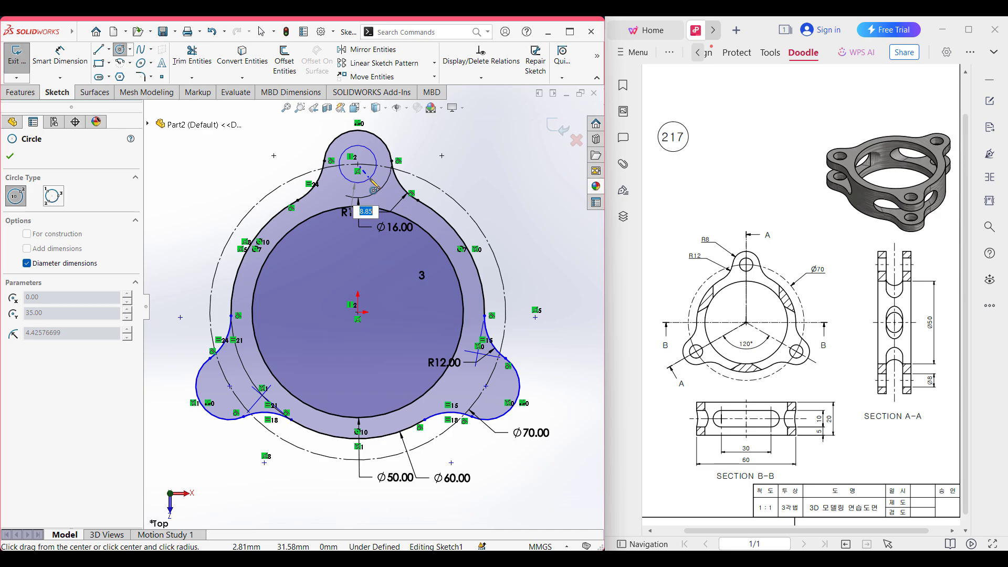
type("8")
key("Return")
key("z")
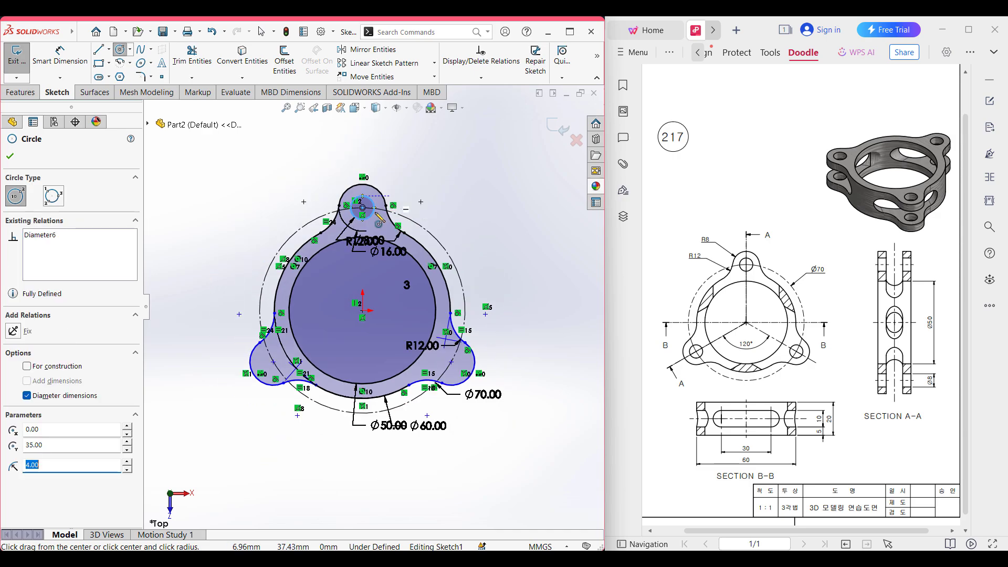
scroll(379, 219, "down", 5)
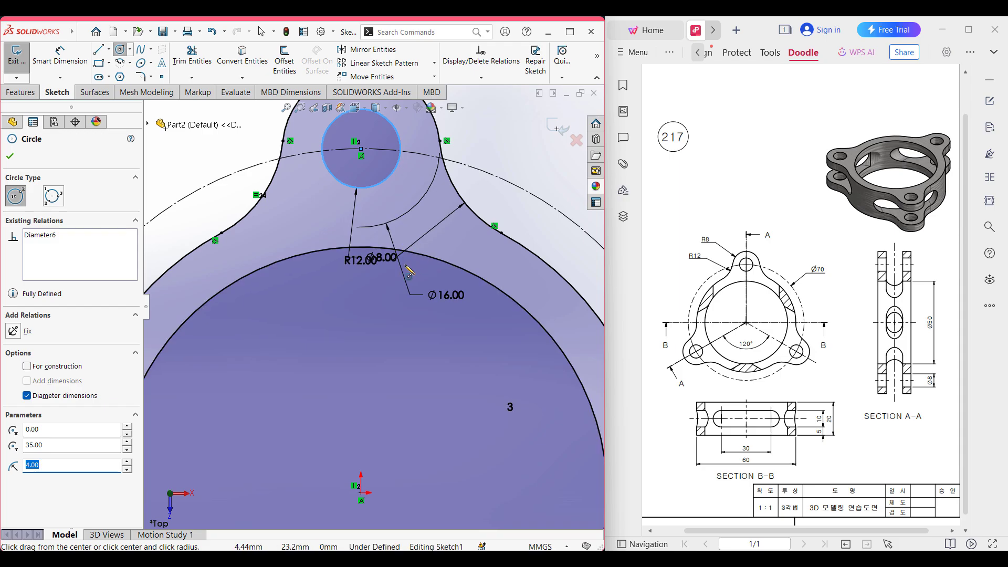
- Sketch 8 mm diameter hole circles at the centres of the two lower lugs and finish the Circle command
scroll(408, 271, "up", 2)
scroll(409, 299, "up", 3)
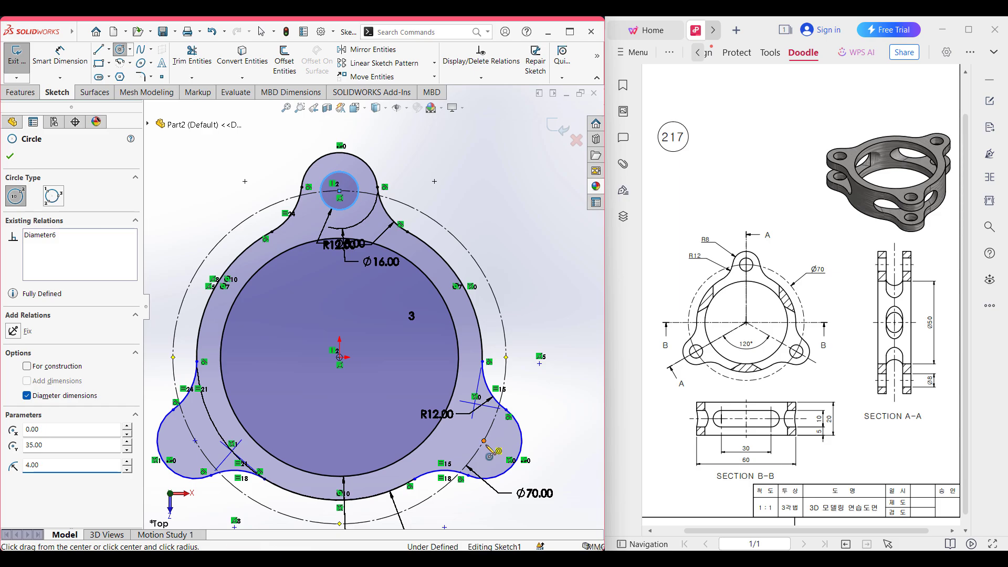
left_click(483, 441)
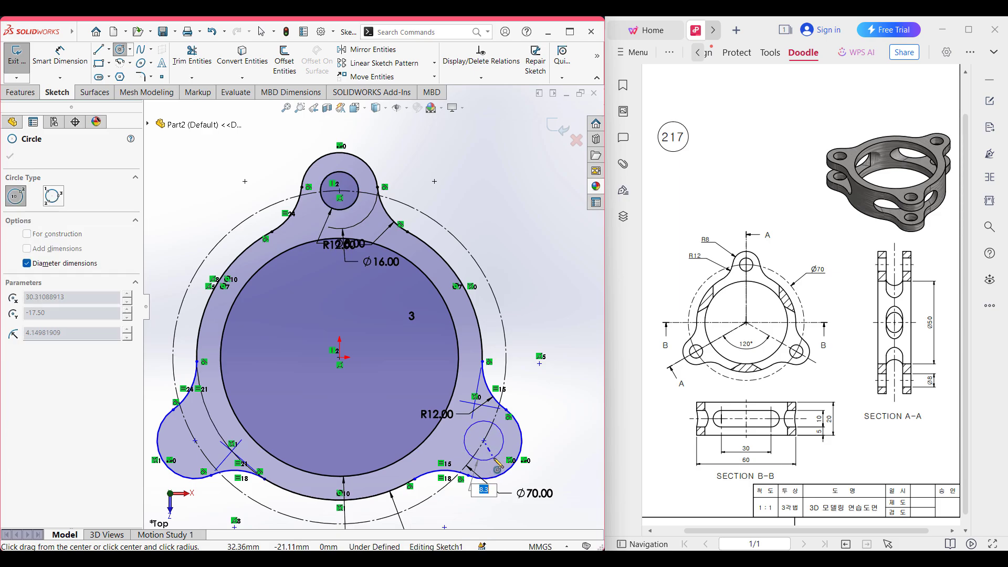
type("8")
key("Return")
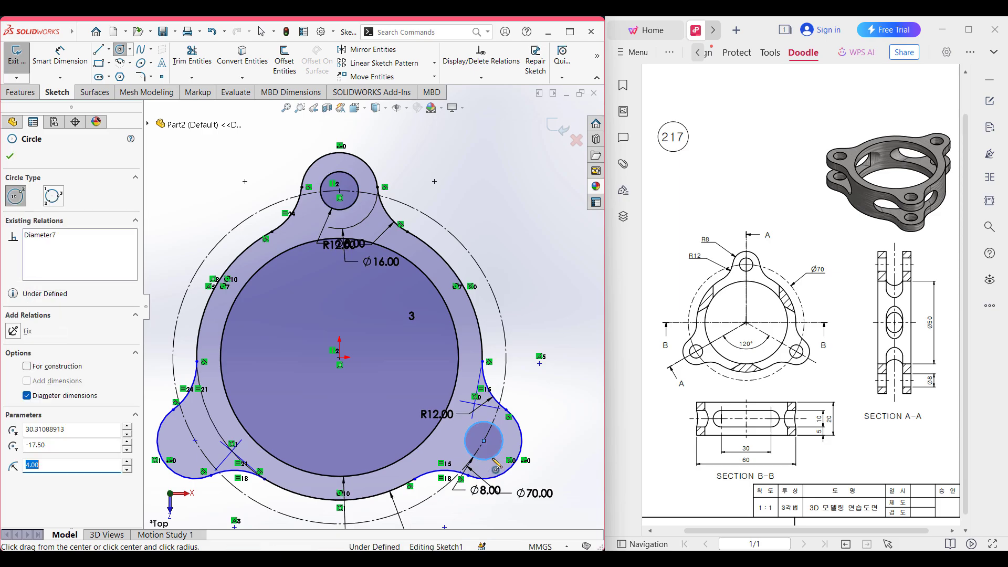
left_click(196, 441)
scroll(372, 308, "up", 1)
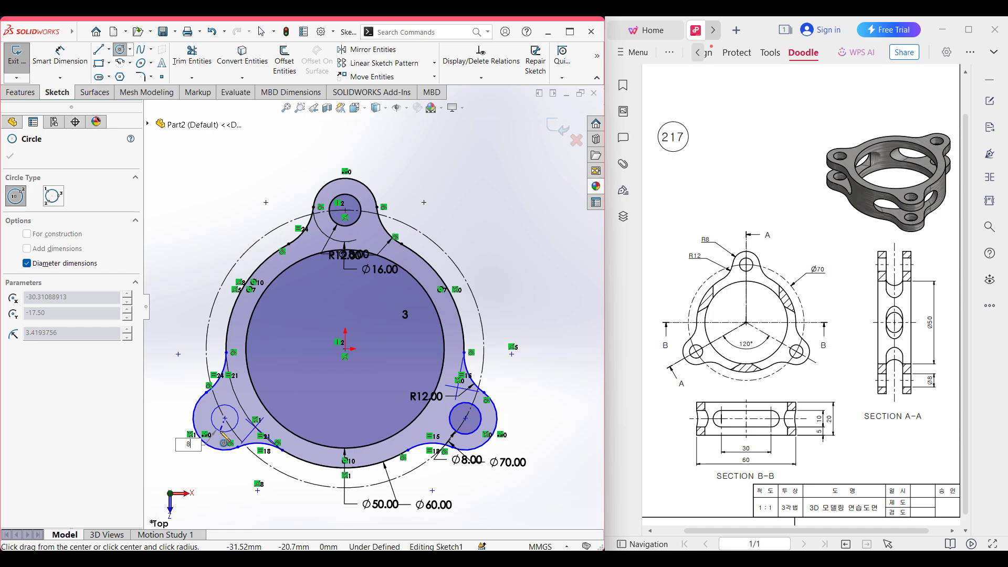
type("8")
key("Return")
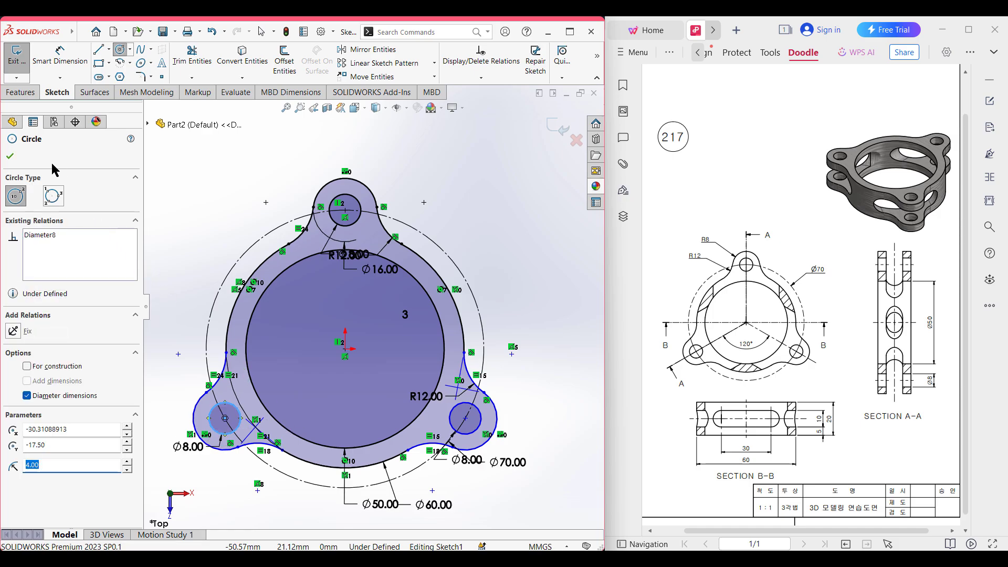
left_click(8, 156)
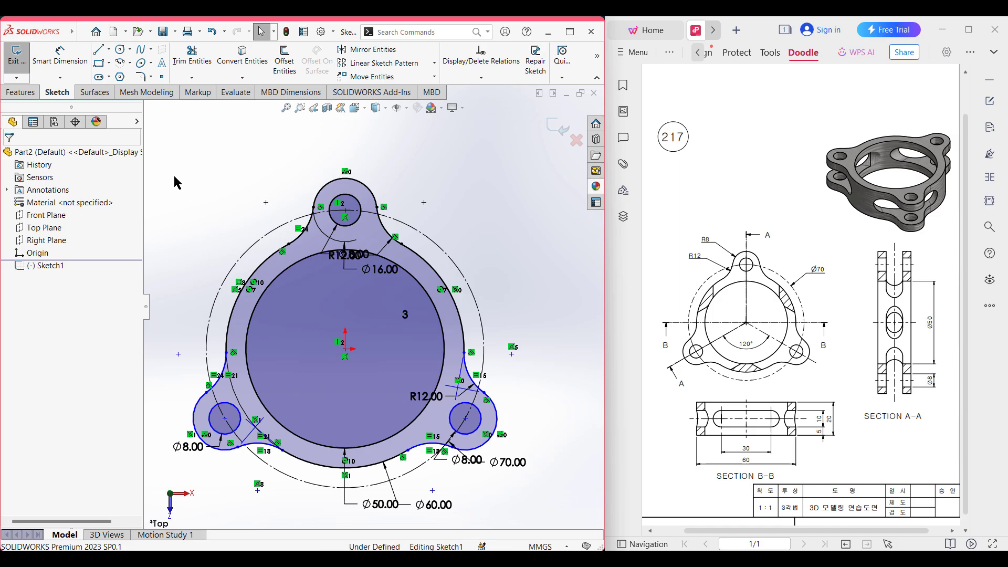
- Extrude the three-lug ring profile 20 mm with the Mid Plane end condition
key("ctrl+7")
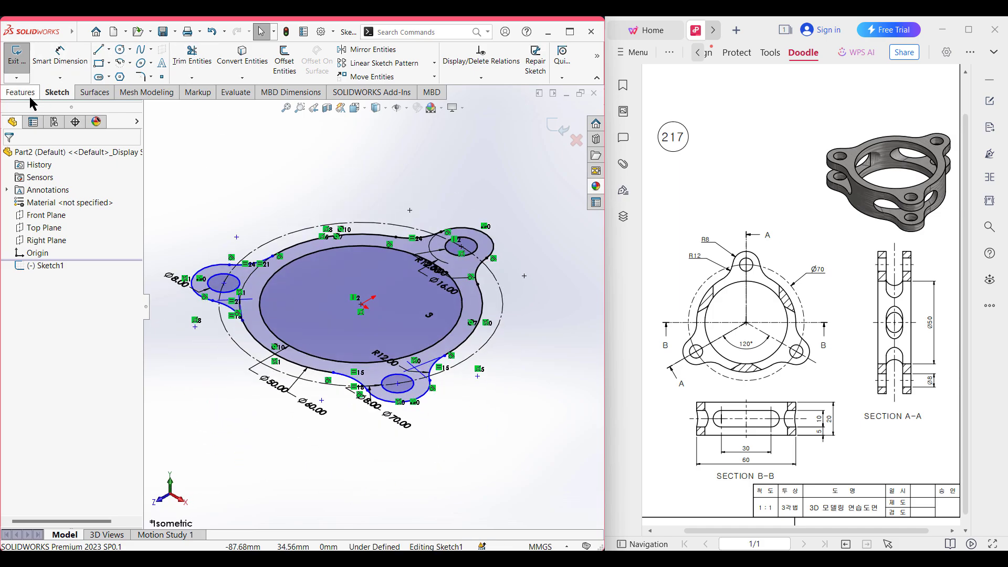
left_click(21, 93)
left_click(22, 62)
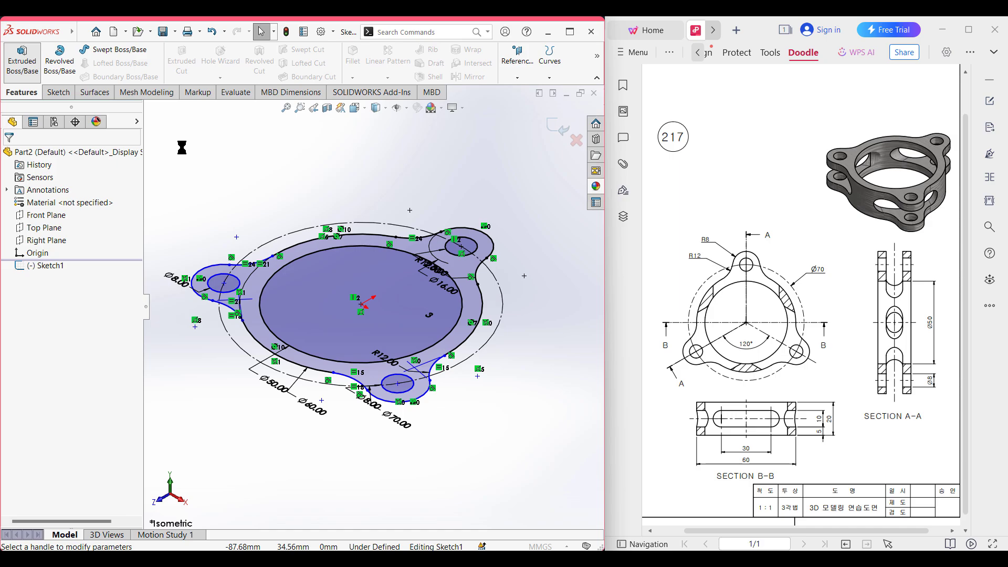
type("20")
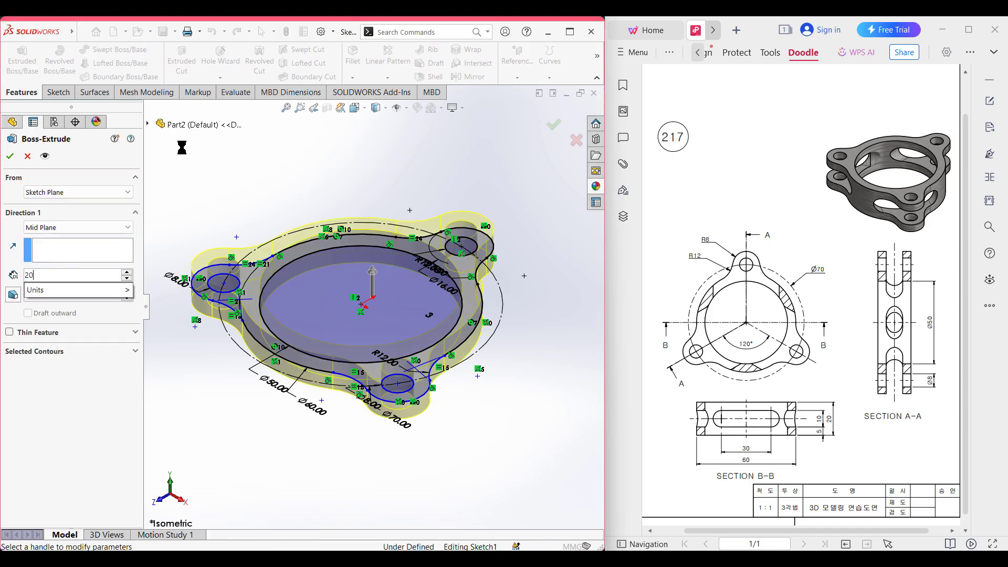
key("Return")
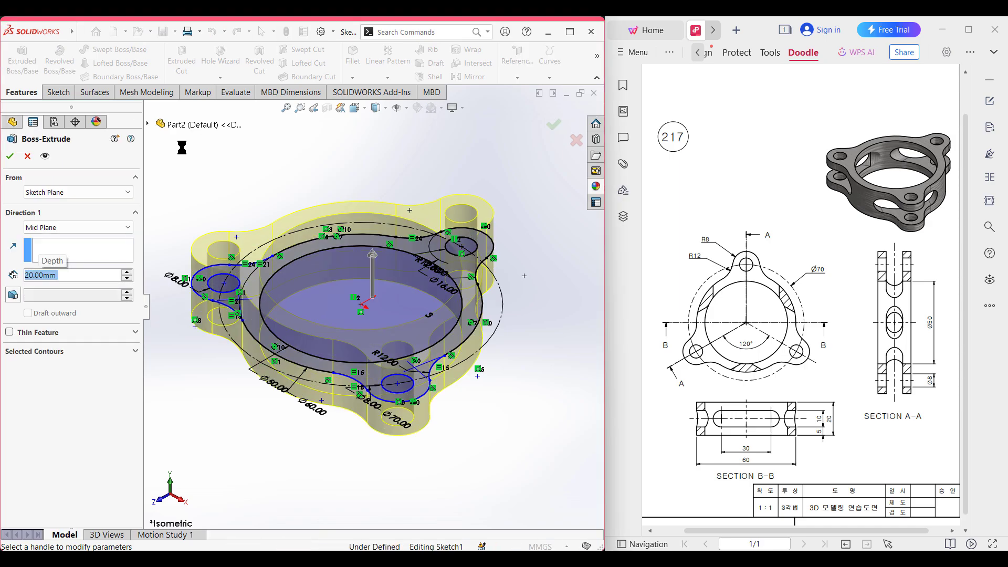
left_click(47, 229)
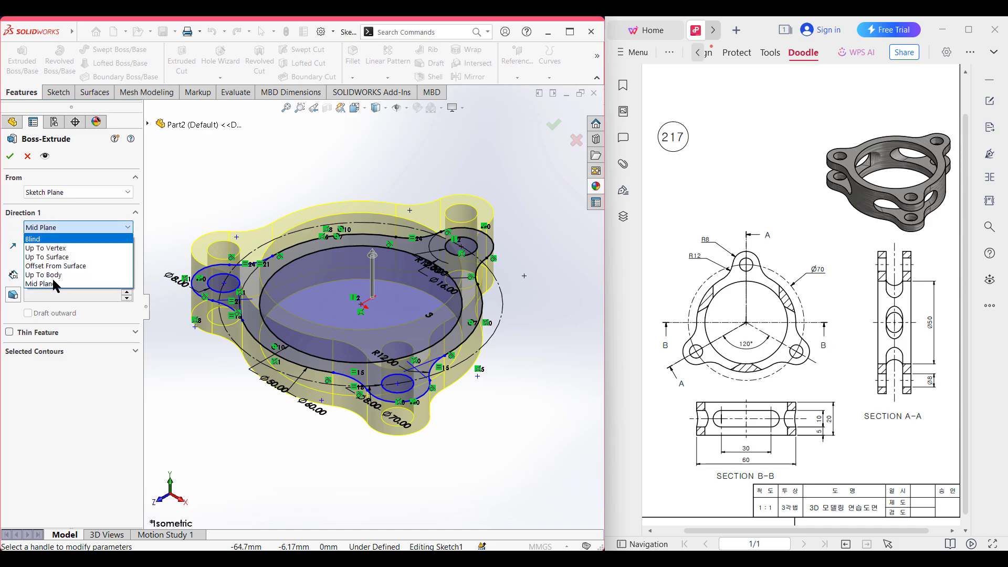
left_click(55, 284)
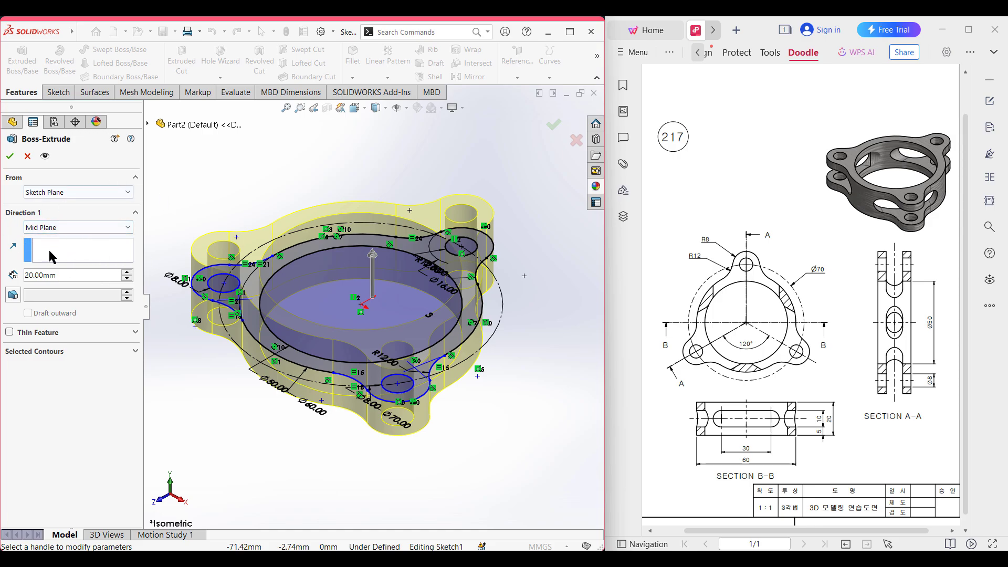
left_click(11, 157)
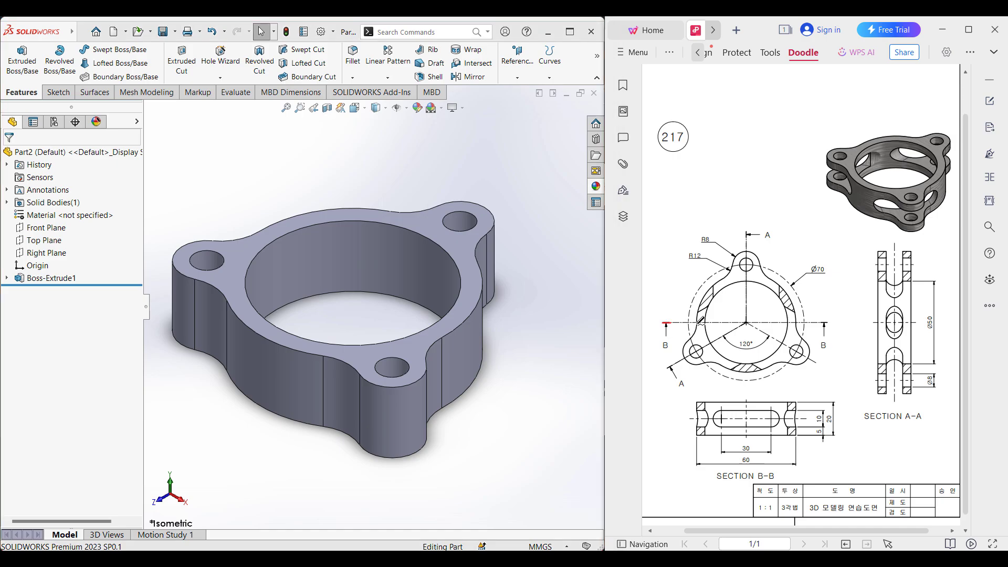
left_click_drag(664, 323, 830, 318)
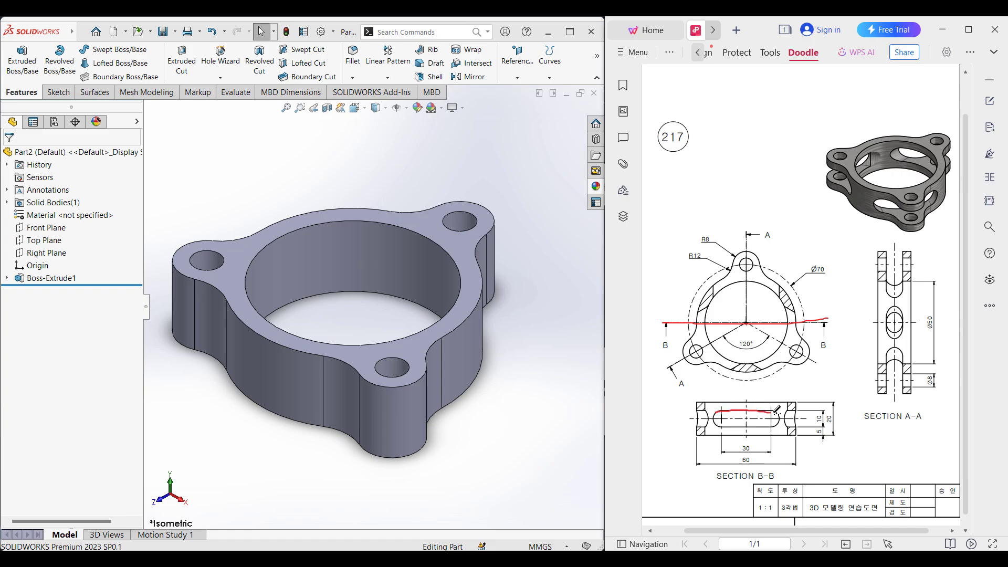
left_click_drag(729, 419, 721, 412)
mouse_move(713, 366)
left_mouse_down()
mouse_move(772, 281)
mouse_move(838, 360)
left_mouse_up()
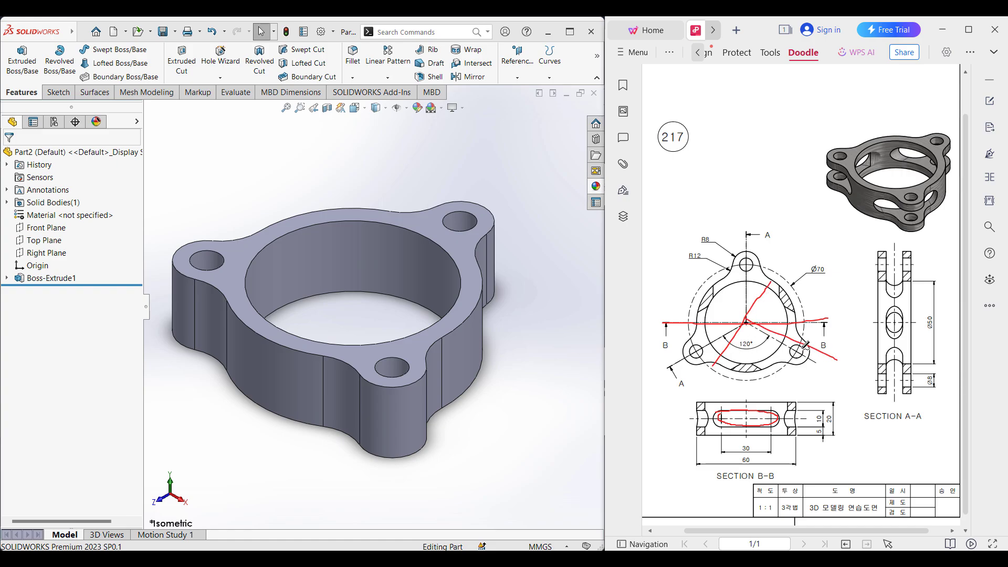
left_click_drag(688, 274, 783, 379)
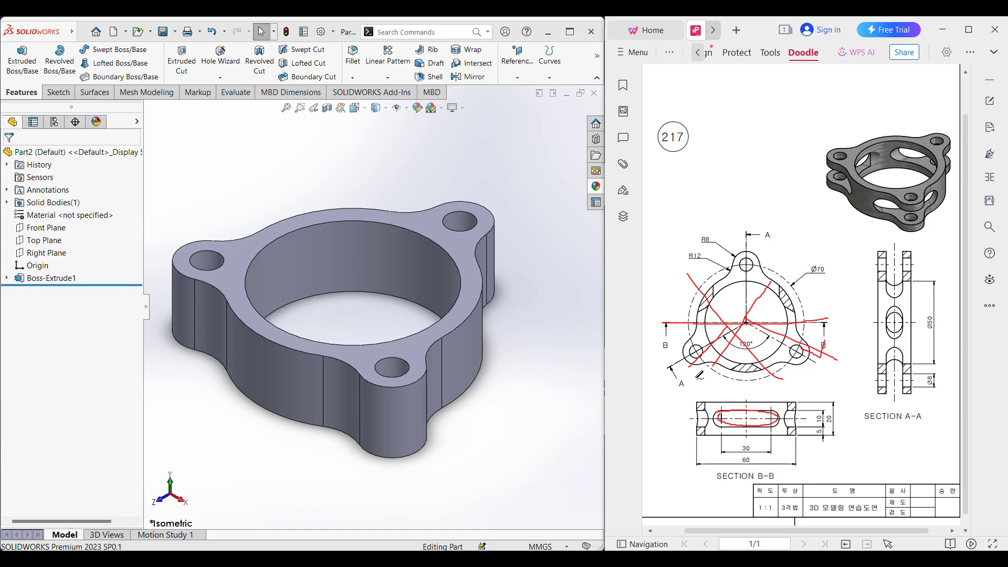
key("ctrl+z")
key("ctrl+z")
key("ctrl+z")
key("ctrl+z")
key("ctrl+z")
key("ctrl+z")
key("ctrl+z")
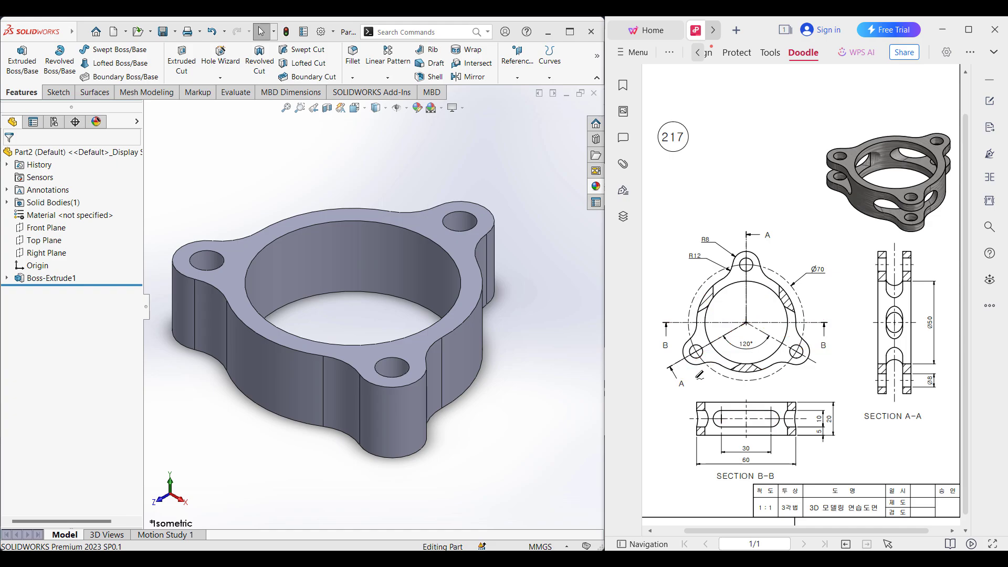
- On the Front Plane, sketch a horizontal centerpoint straight slot at the origin, 30 mm between arc centres and 10 mm wide
left_click(49, 232)
right_click(48, 231)
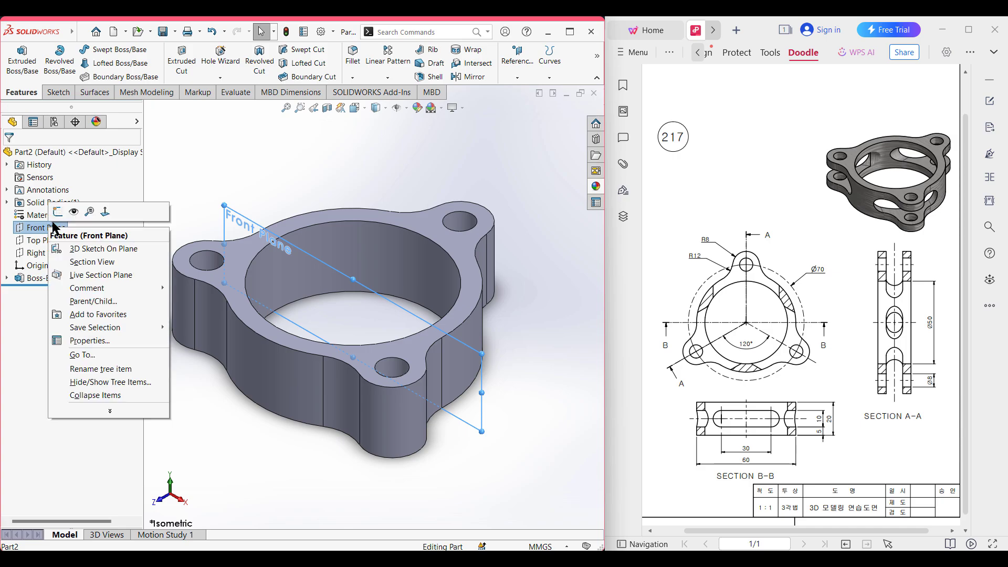
left_click(58, 212)
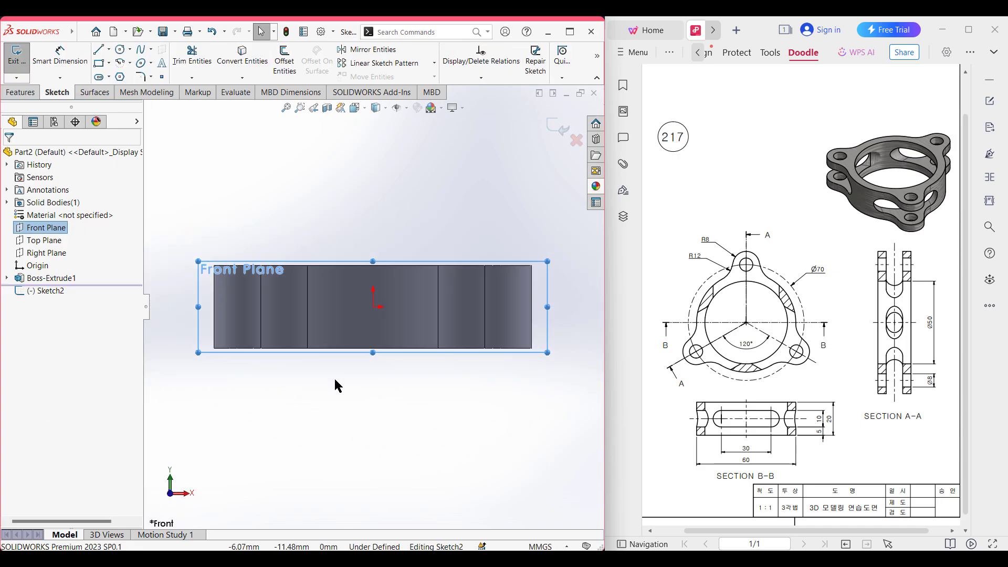
left_click(110, 77)
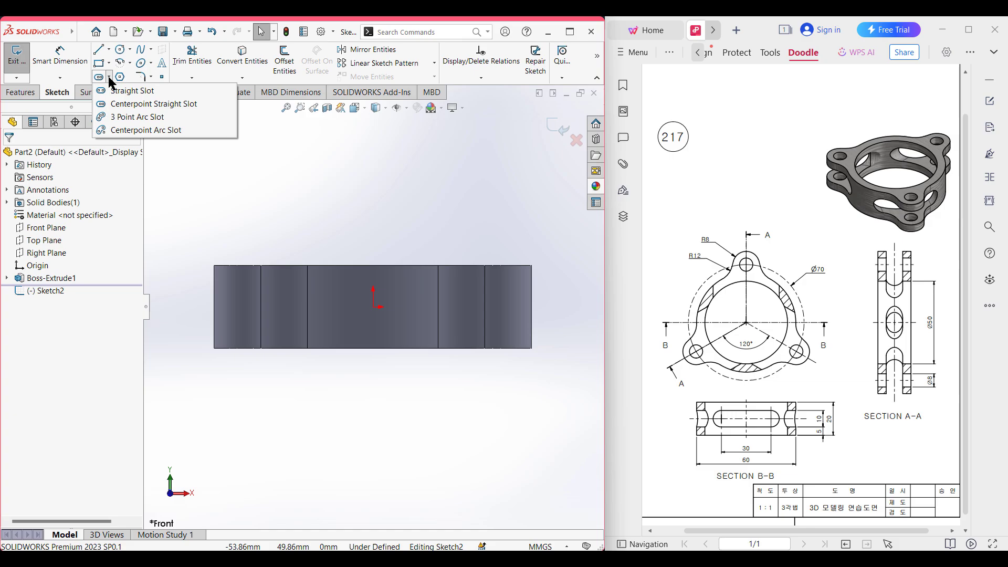
left_click(127, 104)
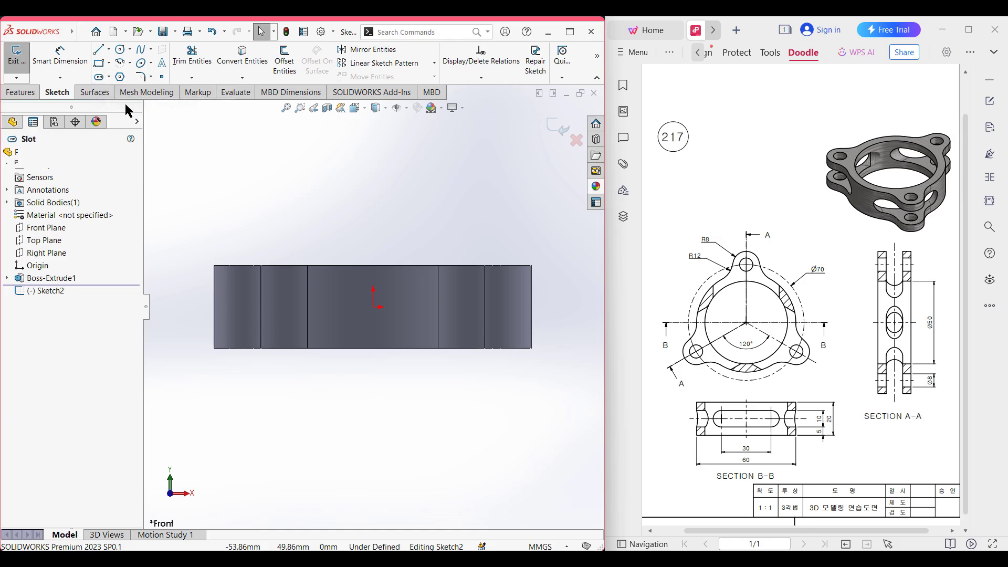
left_click(374, 307)
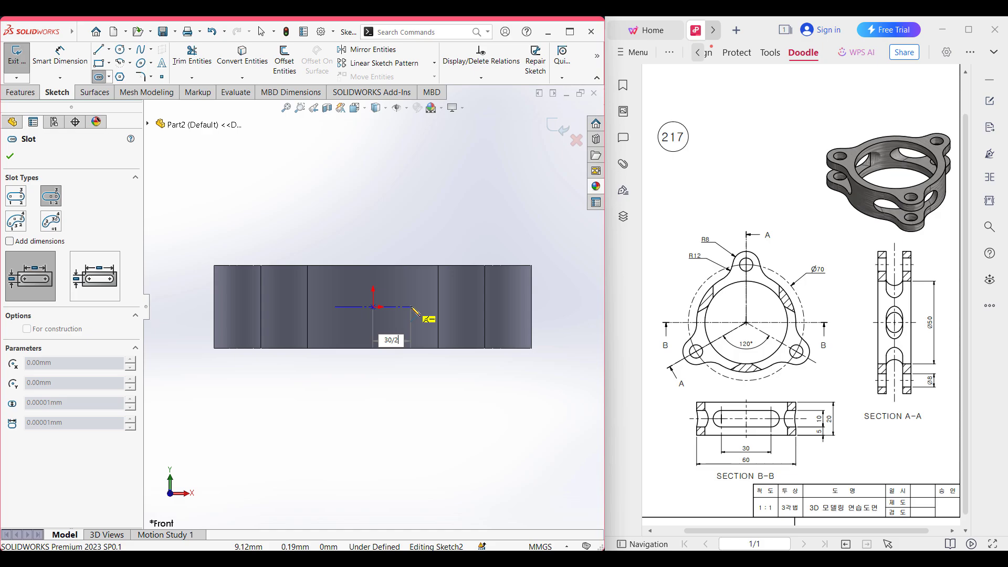
type("30/2")
key("Return")
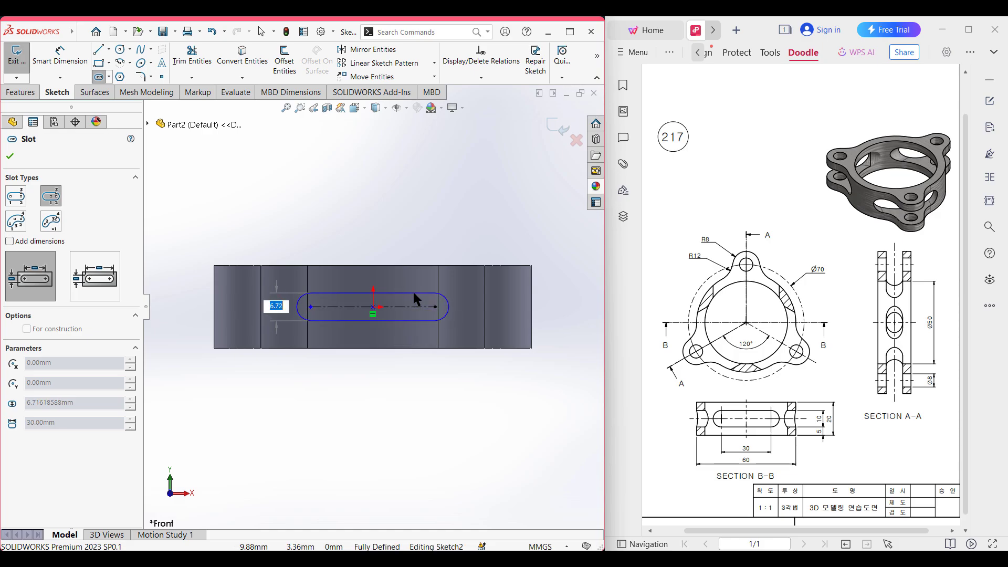
type("10")
key("Return")
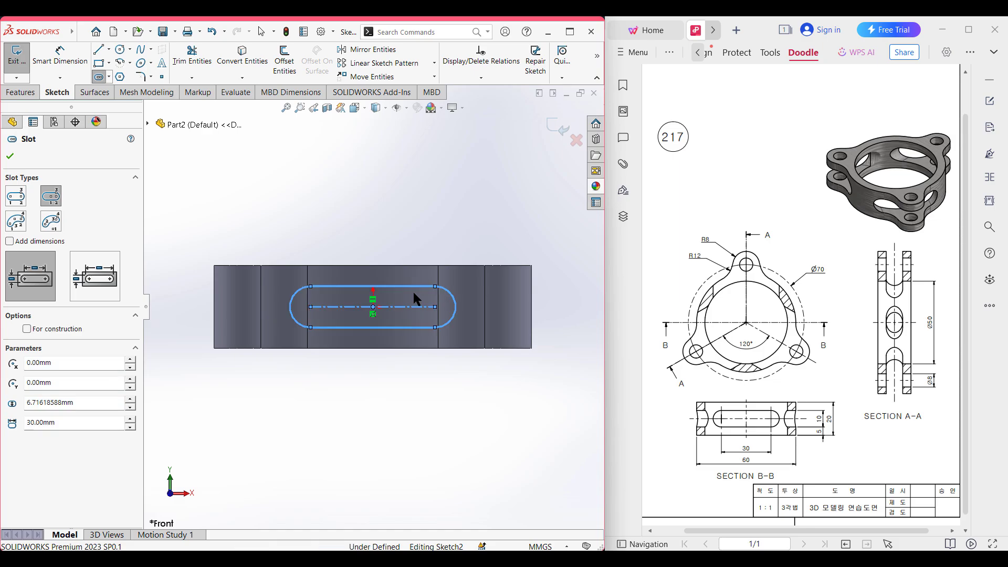
- Dimension the slot with 30 mm between its arc centres and a 5 mm end radius
left_click(60, 55)
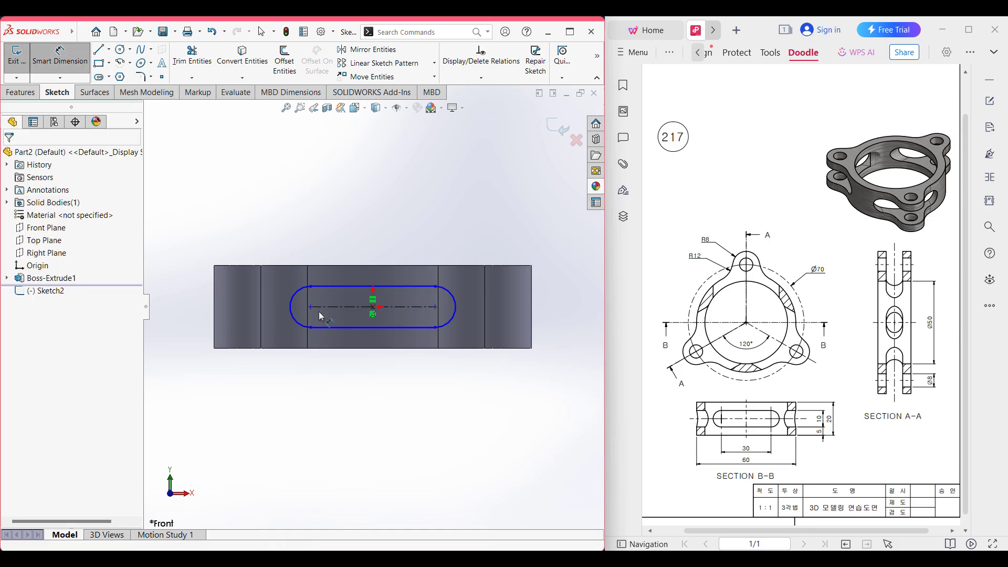
left_click(427, 308)
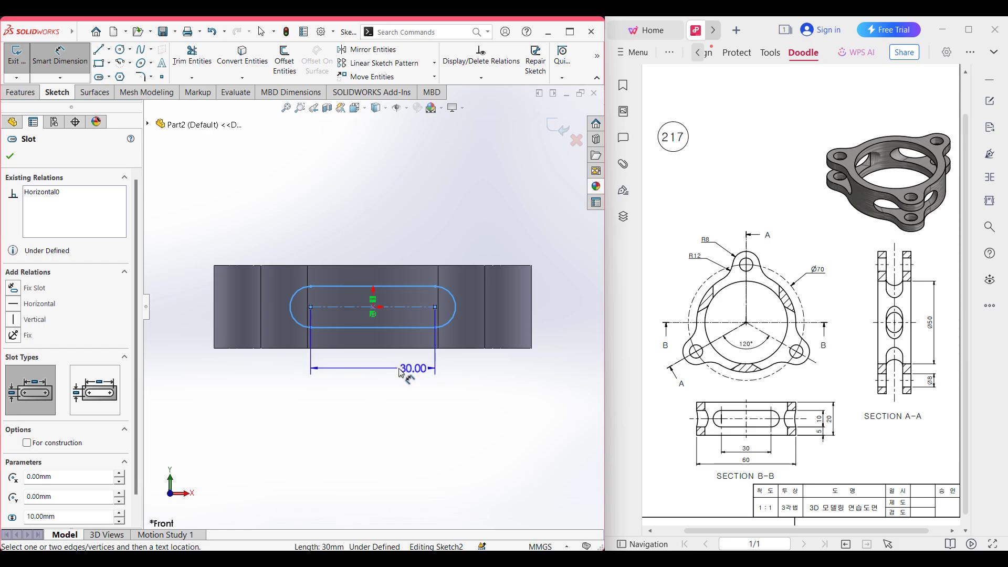
left_click(405, 375)
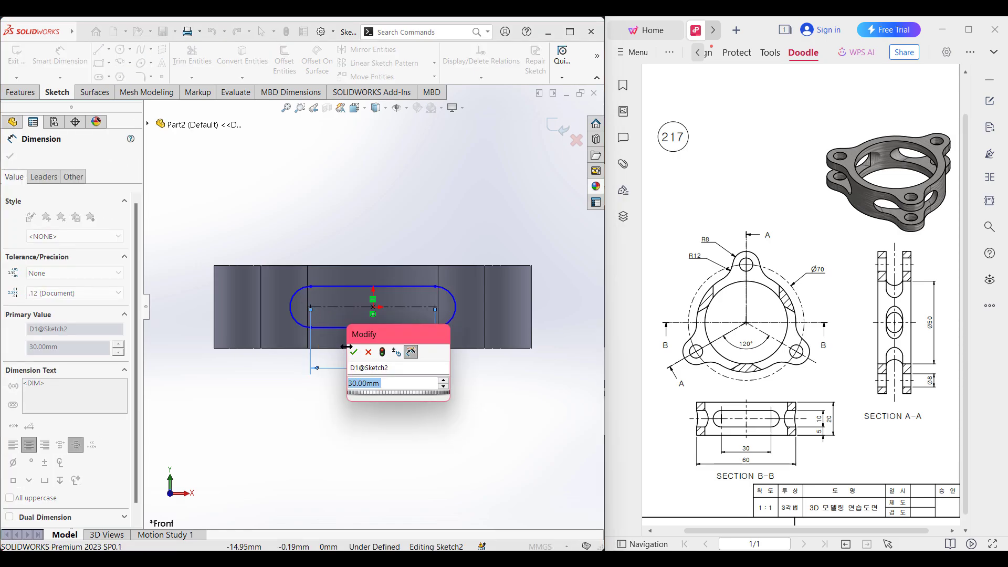
key("Return")
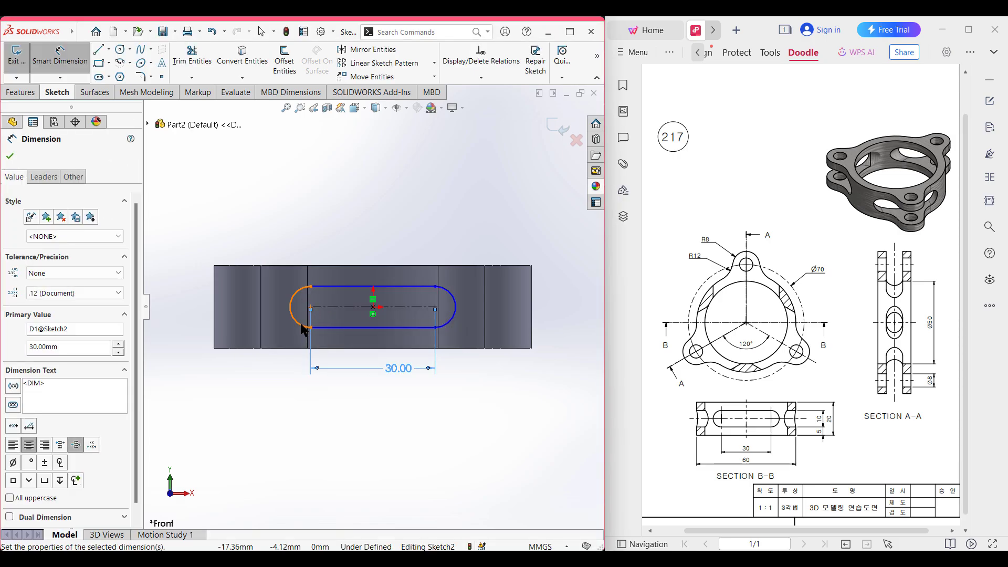
left_click(298, 323)
left_click(268, 370)
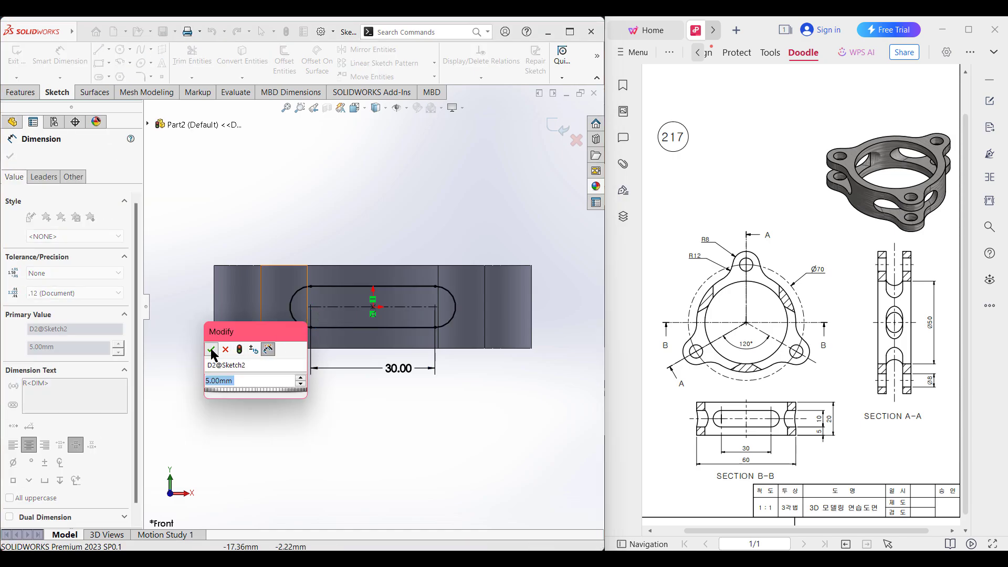
left_click(211, 349)
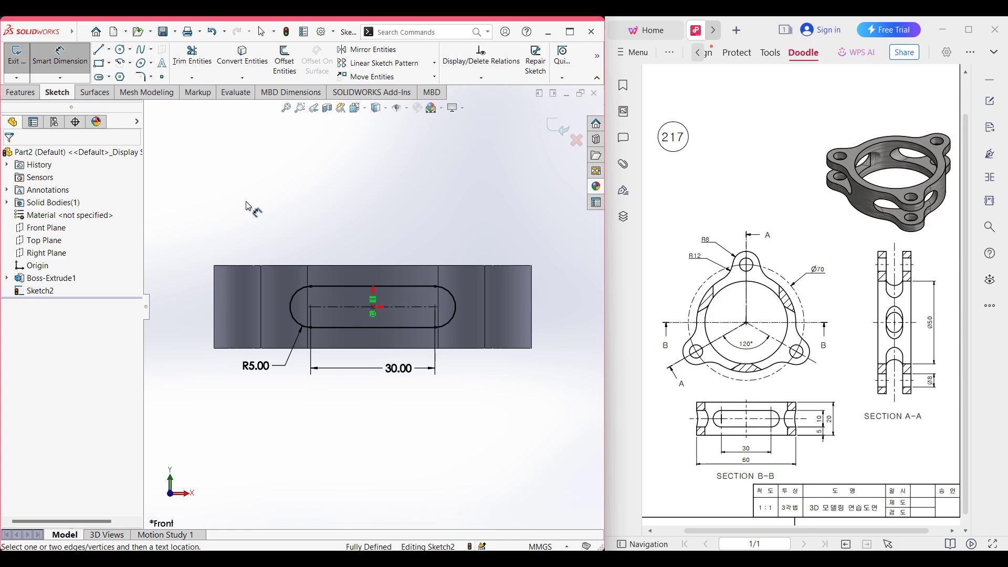
- Cut the slot sketch 63 mm Blind from the Front Plane through the rear wall of the ring
key("ctrl+7")
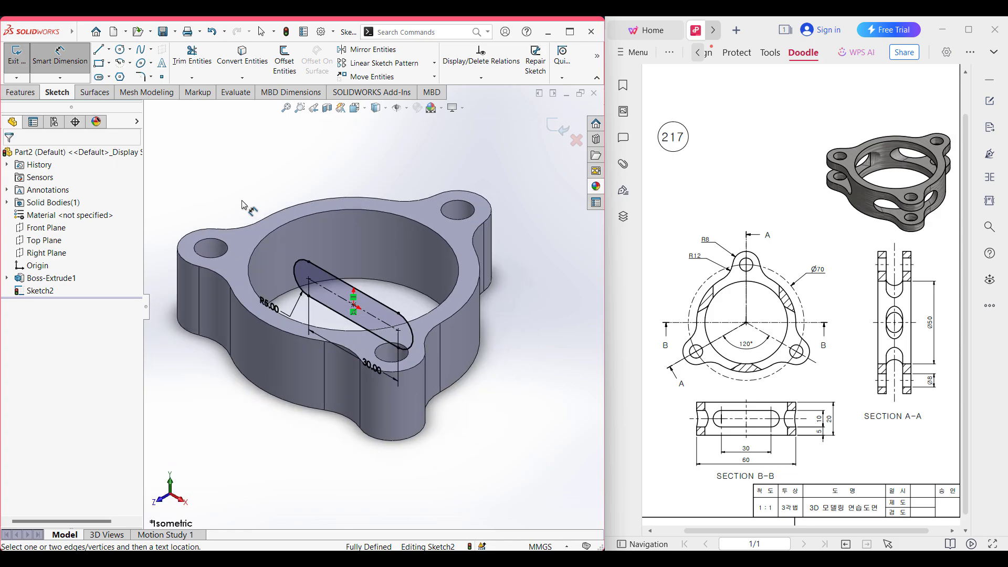
left_click(20, 92)
left_click(181, 62)
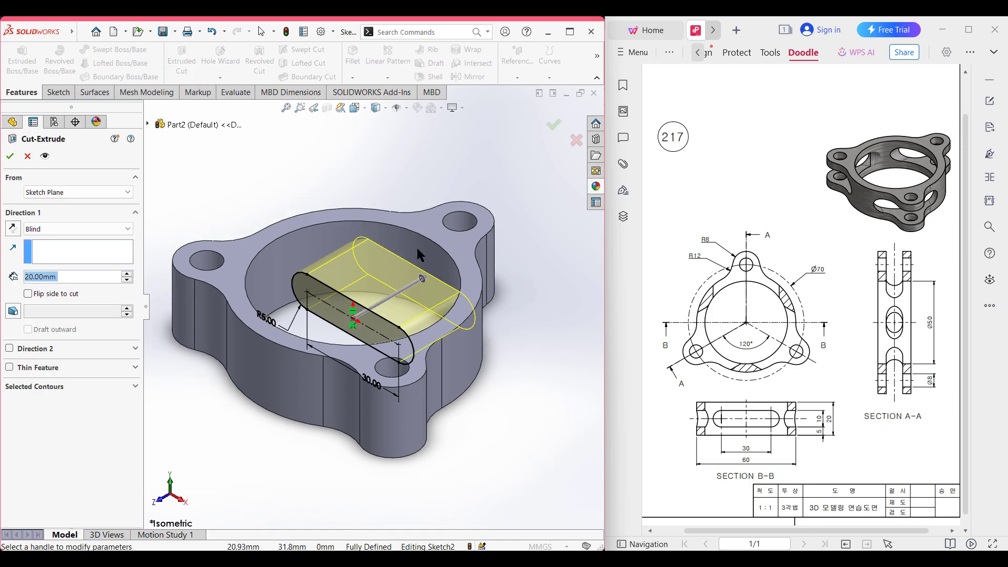
left_click_drag(419, 277, 555, 199)
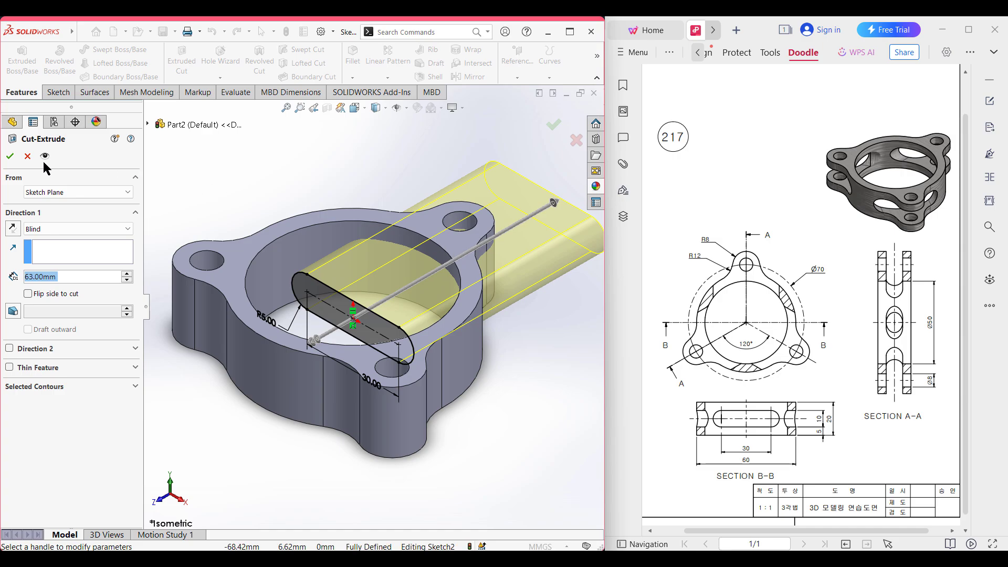
left_click(11, 157)
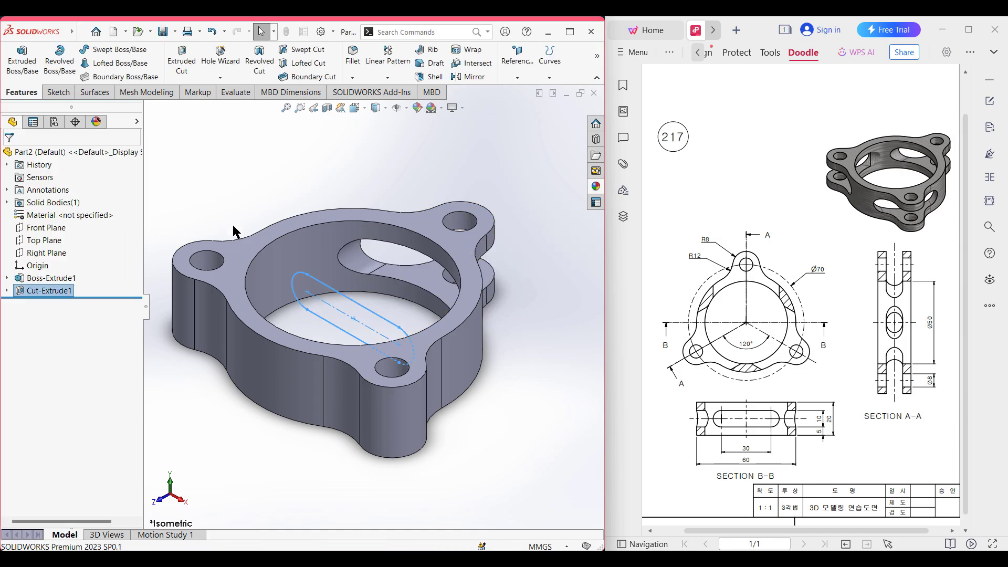
left_click(321, 174)
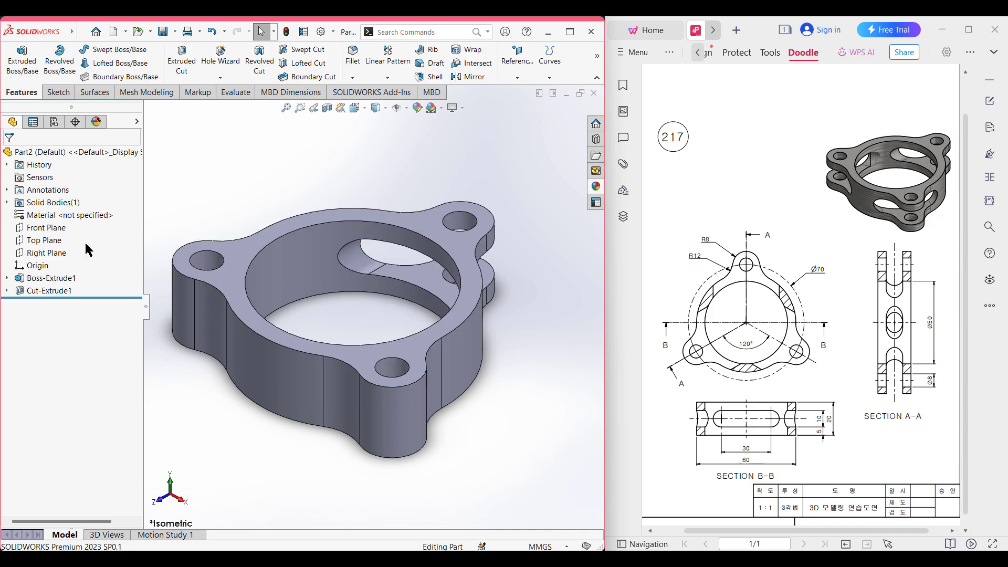
- On the Front Plane, sketch a vertical centerline about 24 mm long upward from the origin and exit the sketch
right_click(47, 232)
left_click(89, 212)
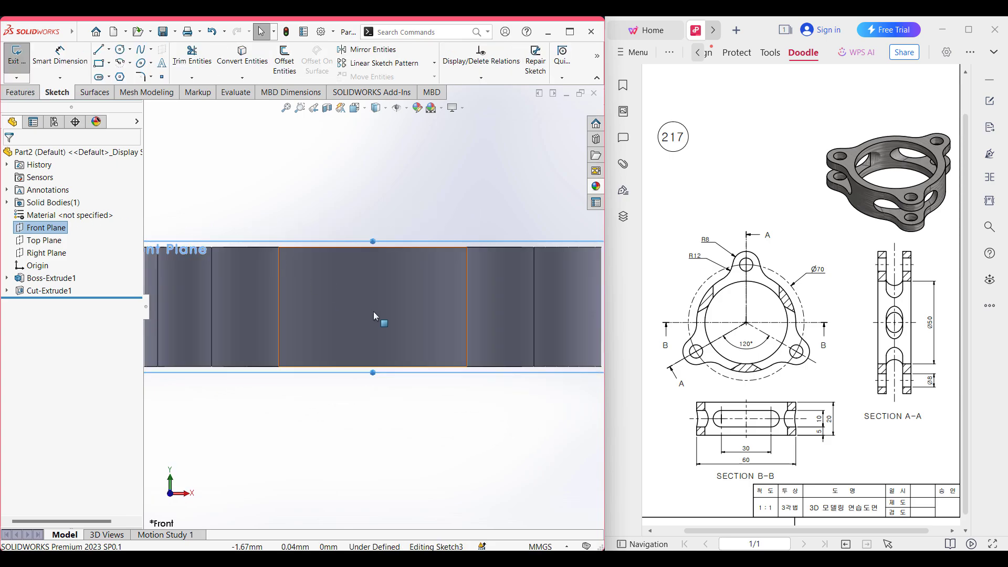
left_click(109, 50)
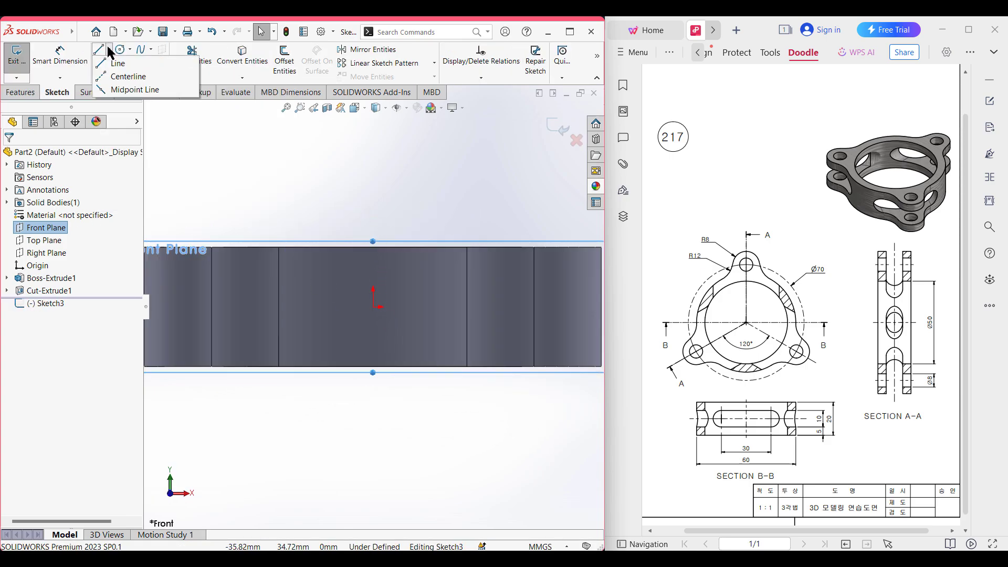
left_click(123, 76)
left_click(374, 306)
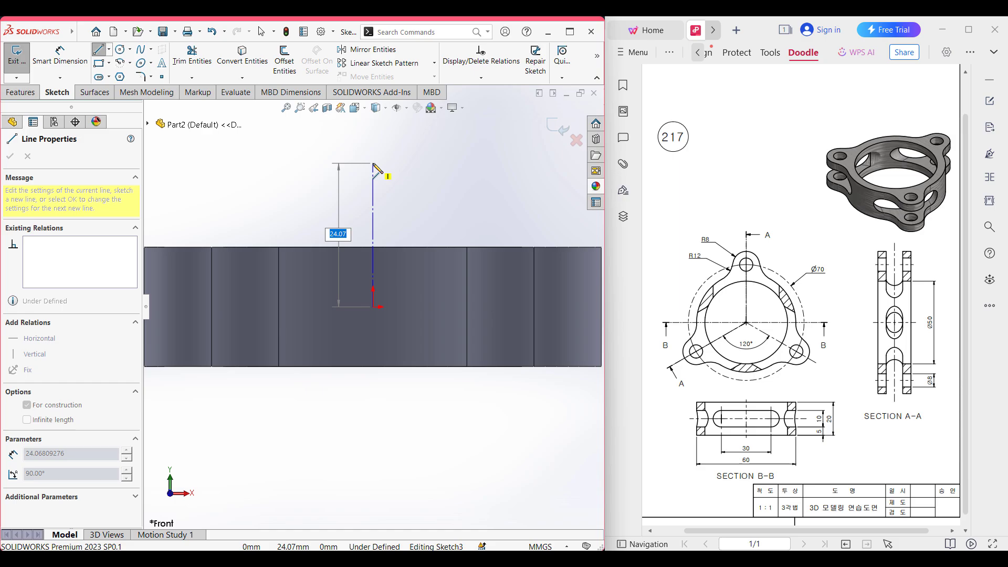
left_click(373, 164)
key("Escape")
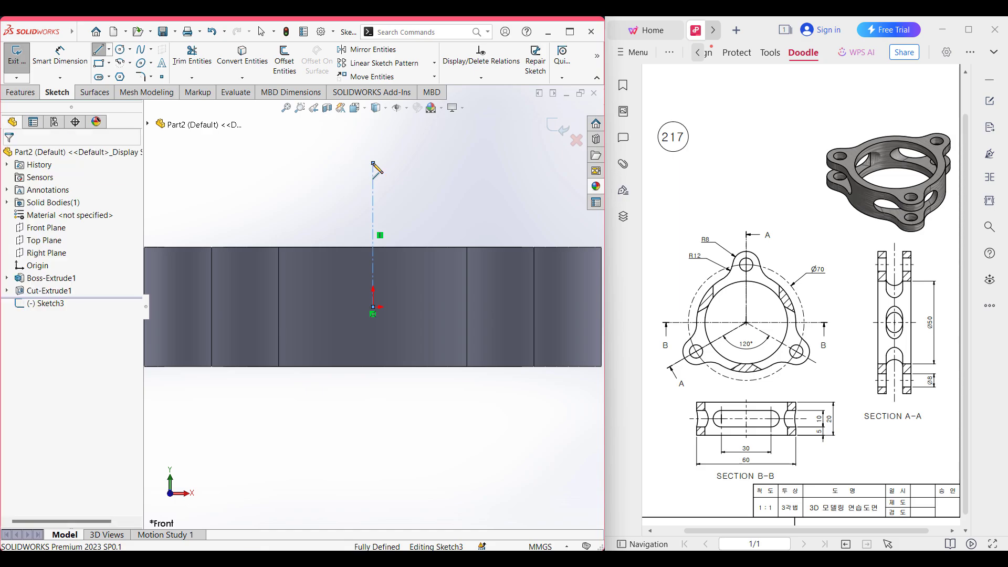
key("ctrl+7")
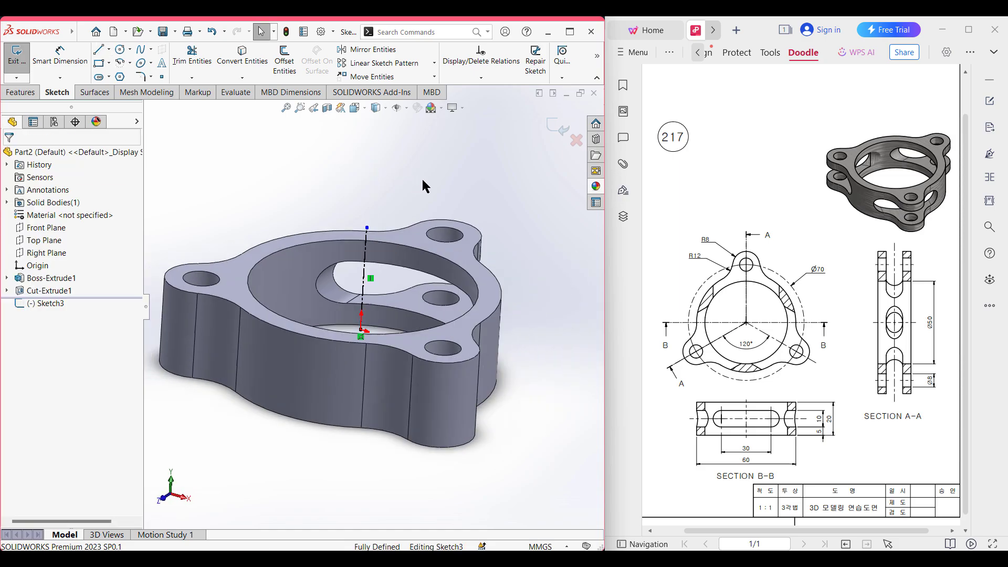
left_click(561, 130)
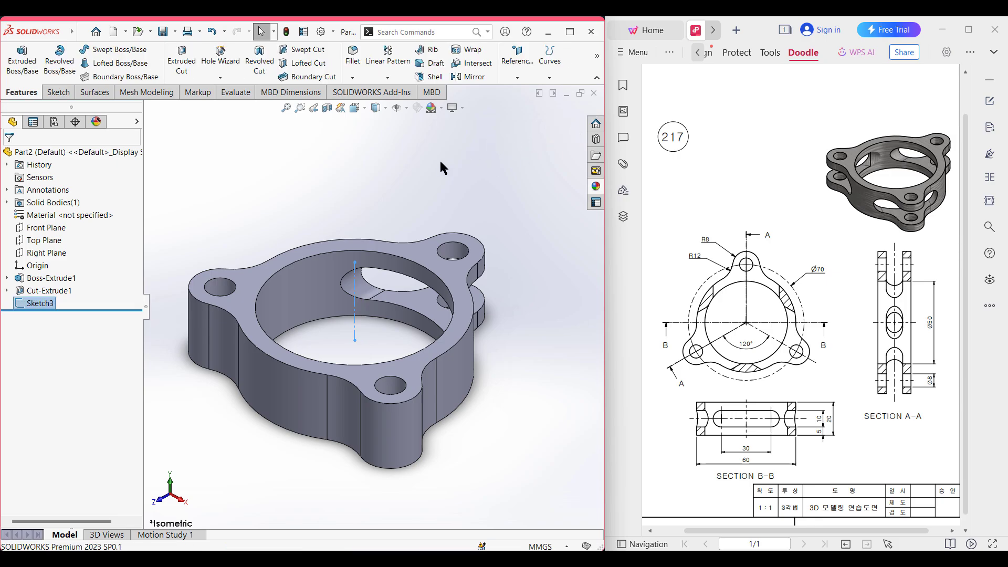
- Start a reference plane with the sketched vertical centerline as first reference and the Front Plane as second reference
left_click(512, 77)
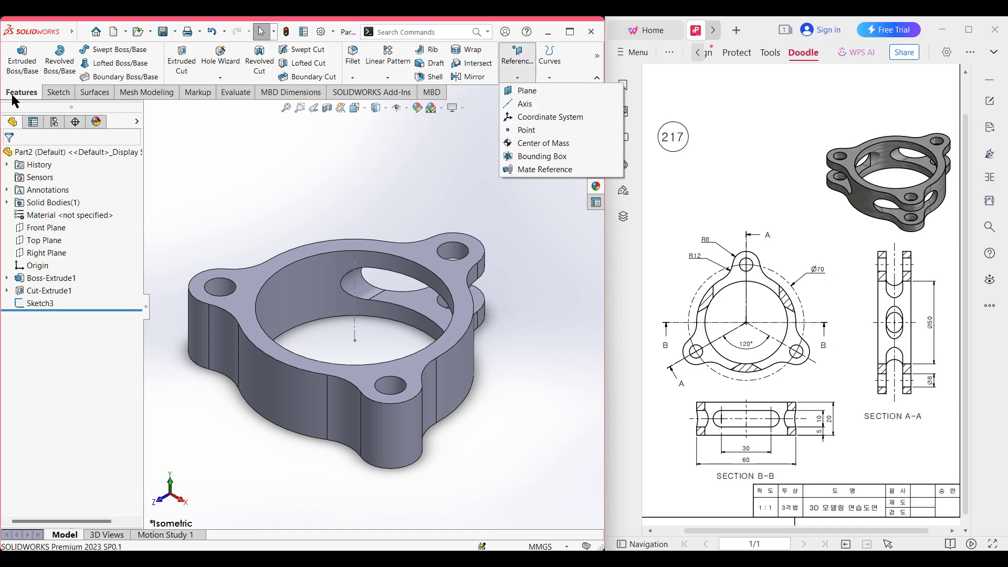
left_click(525, 91)
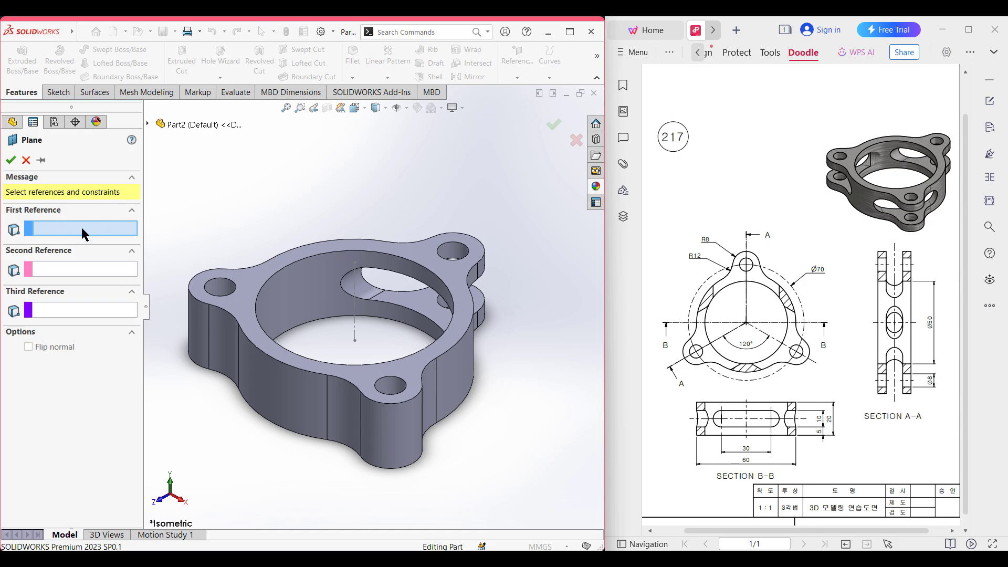
left_click(355, 310)
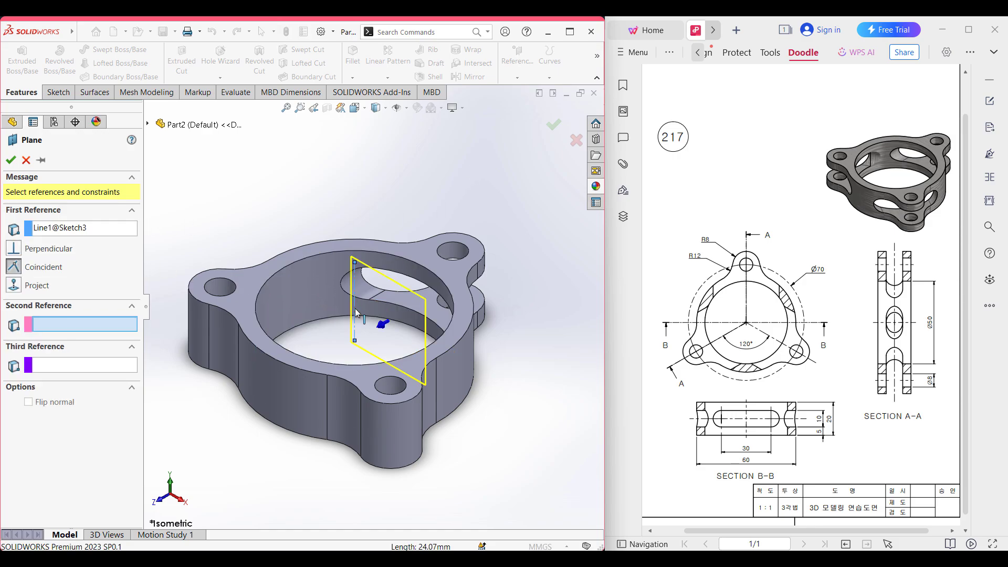
left_click(148, 124)
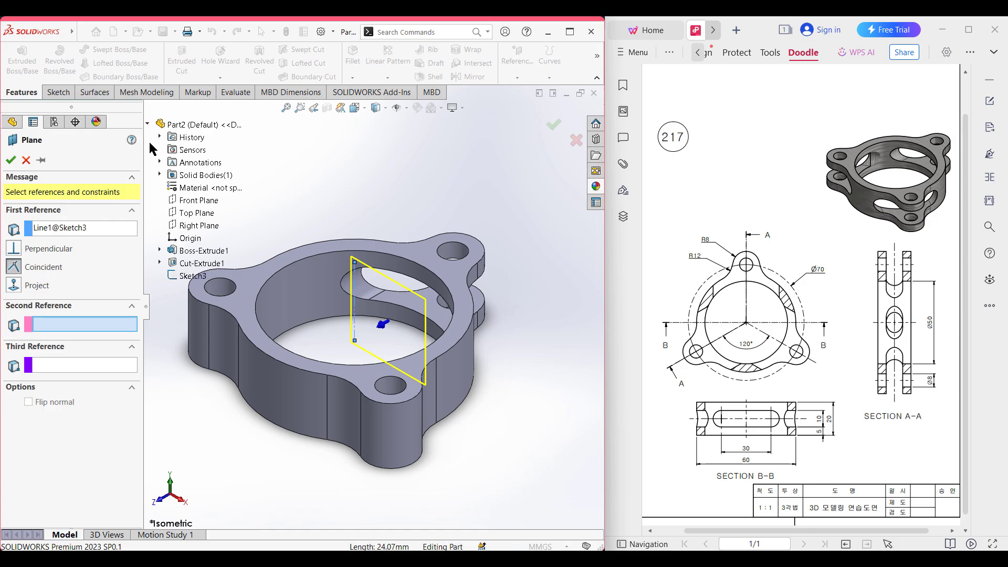
left_click(193, 204)
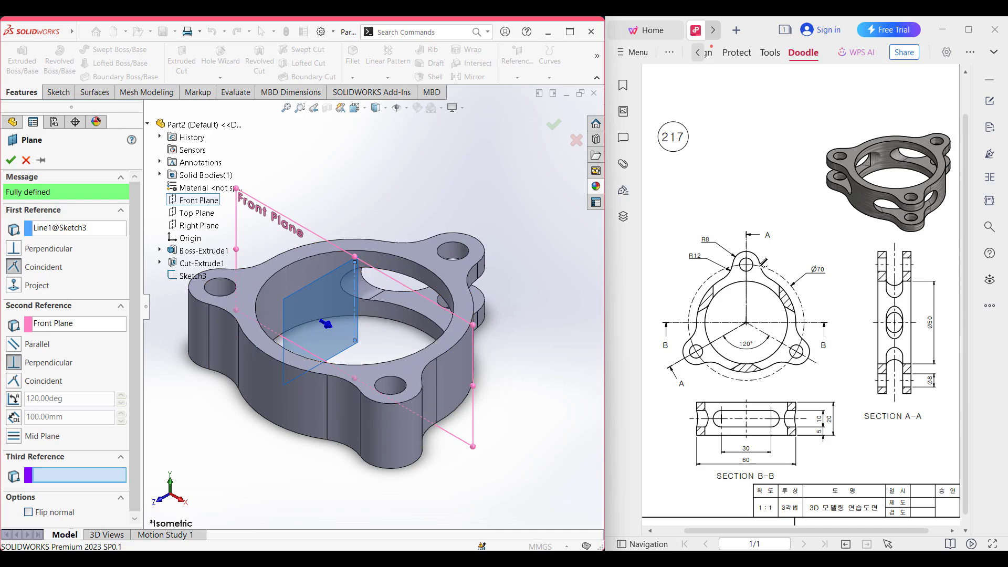
- Switch to the WPS PDF drawing, mark the lug axes and the 120° angle with freehand strokes, and undo the strokes
mouse_move(746, 240)
left_mouse_down()
mouse_move(745, 325)
mouse_move(814, 362)
left_mouse_up()
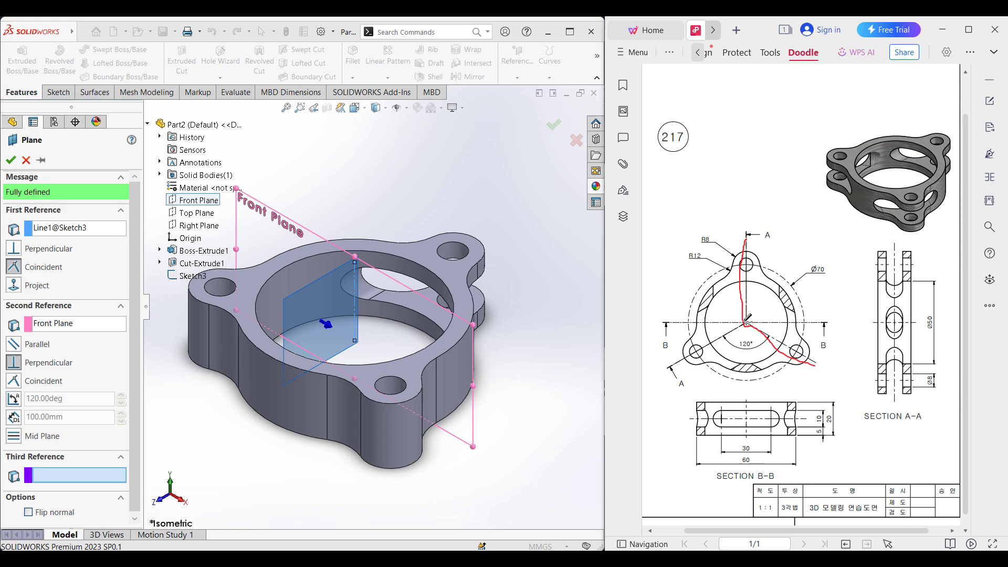
left_click_drag(745, 321, 705, 361)
mouse_move(749, 337)
left_mouse_down()
mouse_move(735, 353)
mouse_move(756, 341)
left_mouse_up()
mouse_move(748, 297)
left_mouse_down()
mouse_move(753, 326)
mouse_move(746, 310)
mouse_move(733, 333)
mouse_move(745, 244)
mouse_move(706, 347)
mouse_move(803, 318)
mouse_move(742, 319)
mouse_move(744, 244)
left_mouse_up()
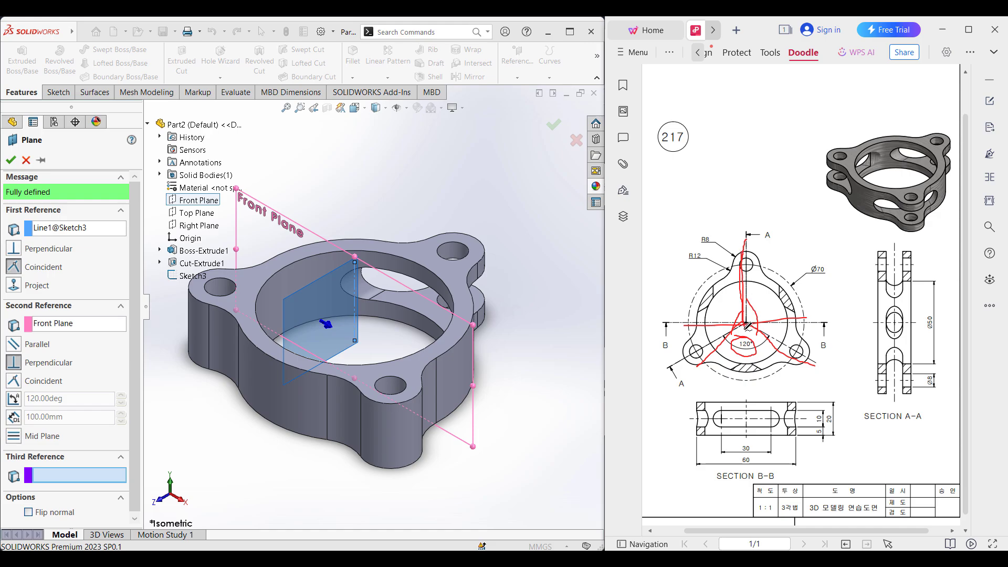
left_click_drag(754, 326, 805, 362)
left_click_drag(735, 347, 760, 287)
key("ctrl+z")
key("ctrl+z")
key("ctrl+z")
key("ctrl+z")
key("ctrl+z")
key("ctrl+z")
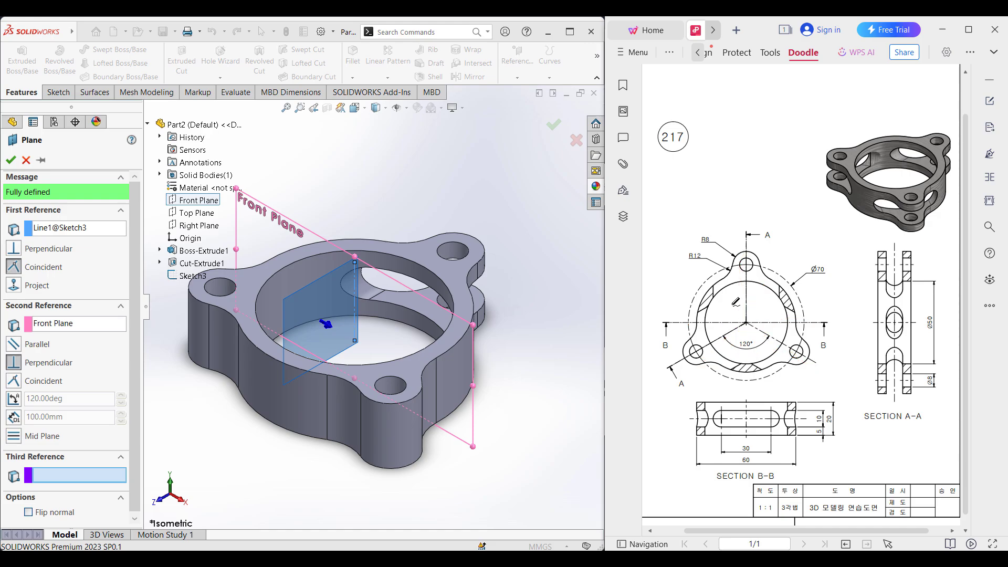
- Back in SOLIDWORKS, set the plane at 120° to the Front Plane and create it
left_click(13, 400)
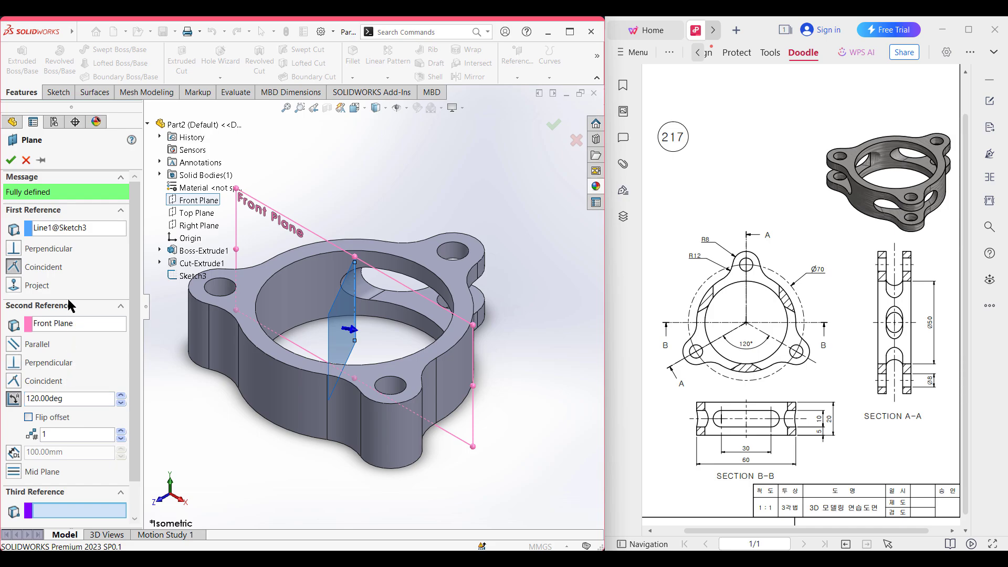
left_click(10, 160)
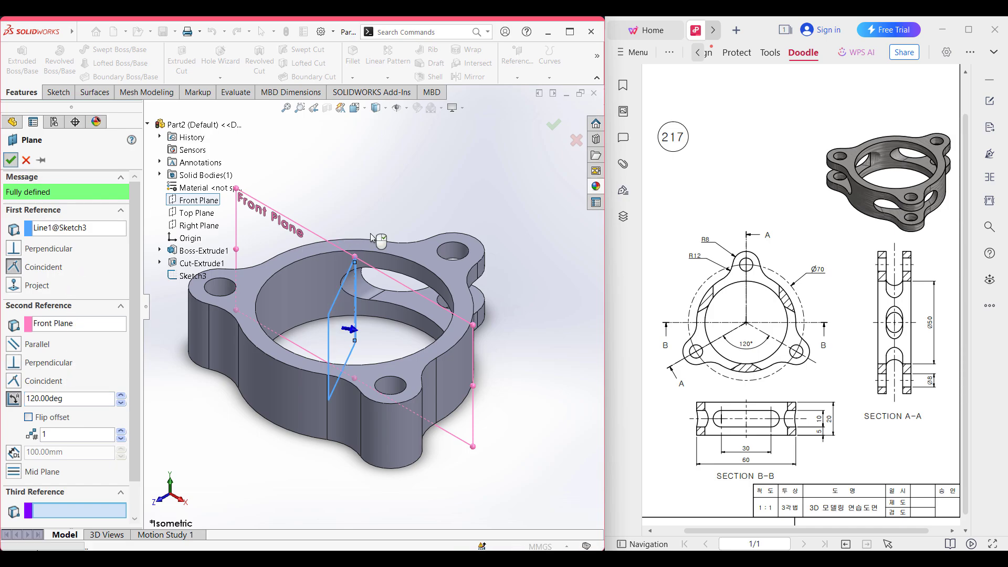
left_click(344, 227)
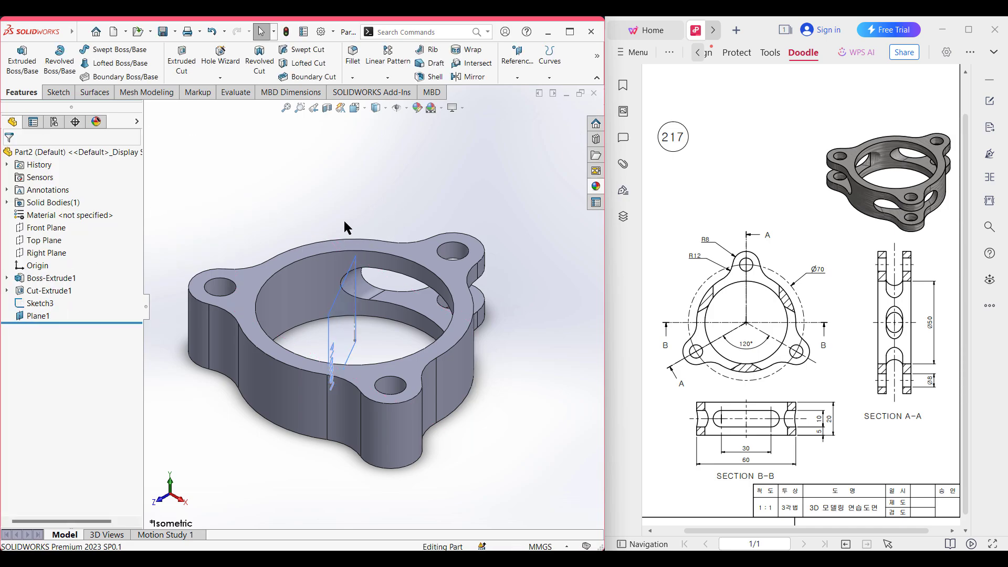
- On the new angled plane, sketch a centerpoint straight slot at the origin, 30/2 mm from centre to arc centre and 10 mm wide
right_click(37, 316)
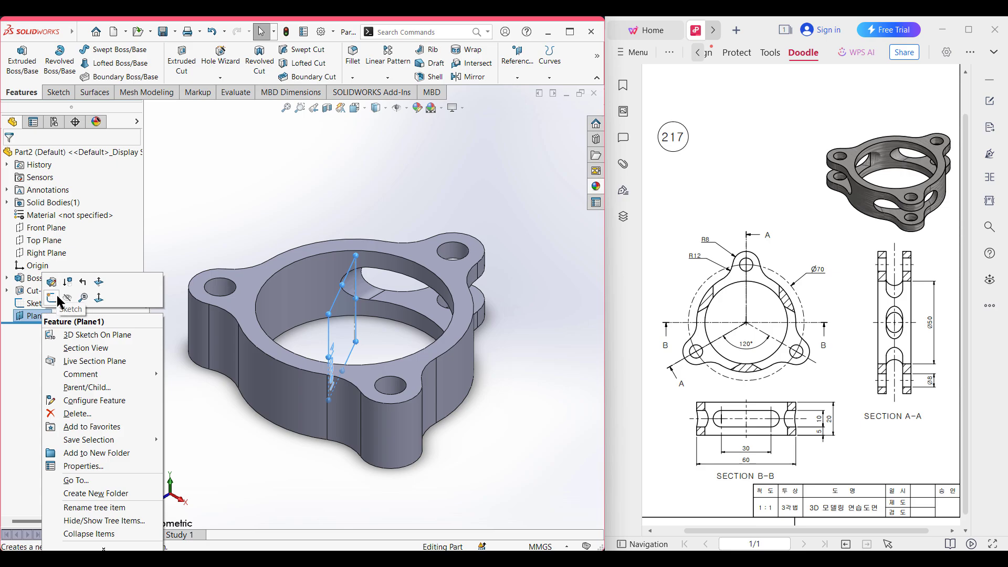
left_click(51, 297)
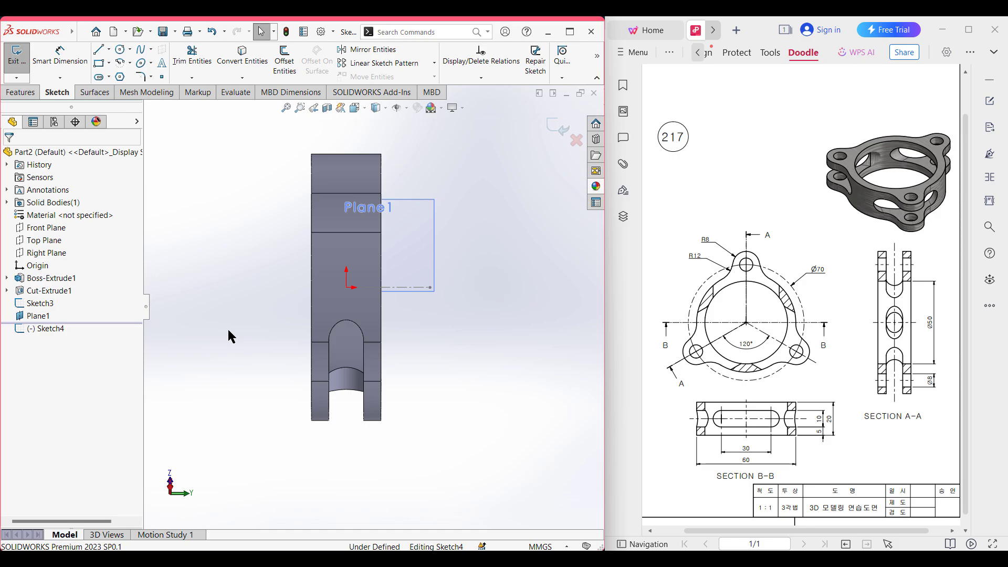
key("ctrl+8")
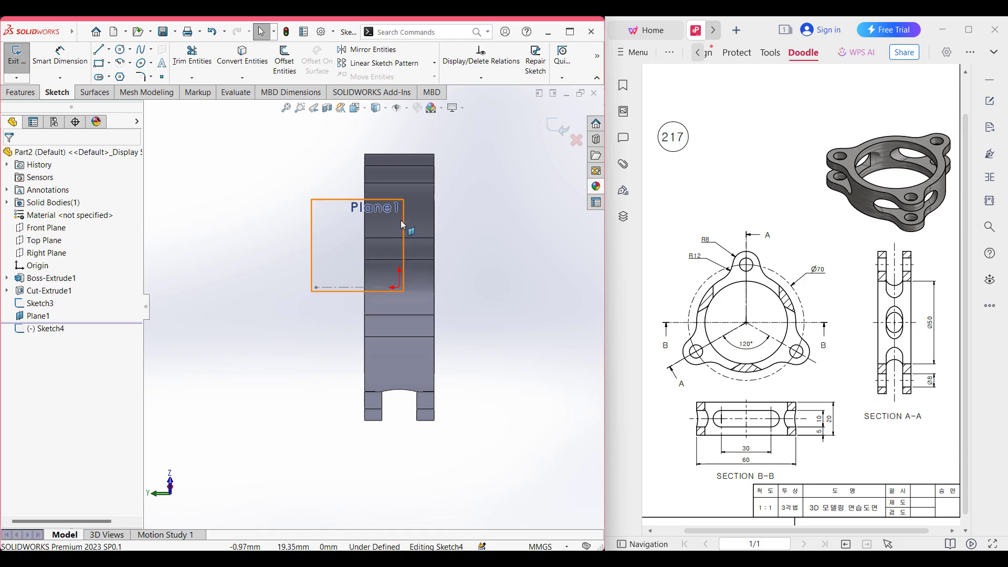
scroll(394, 247, "down", 2)
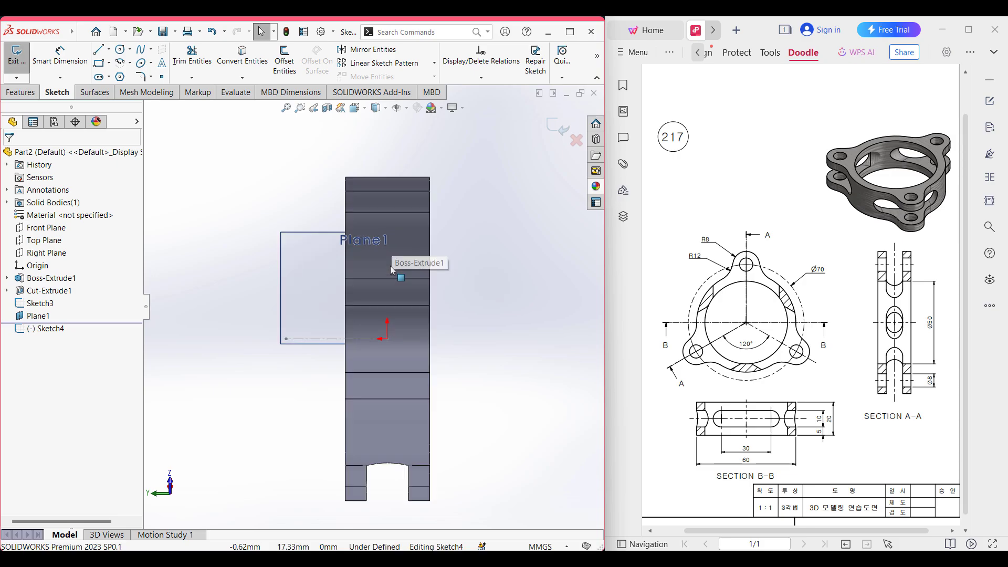
scroll(392, 270, "down", 1)
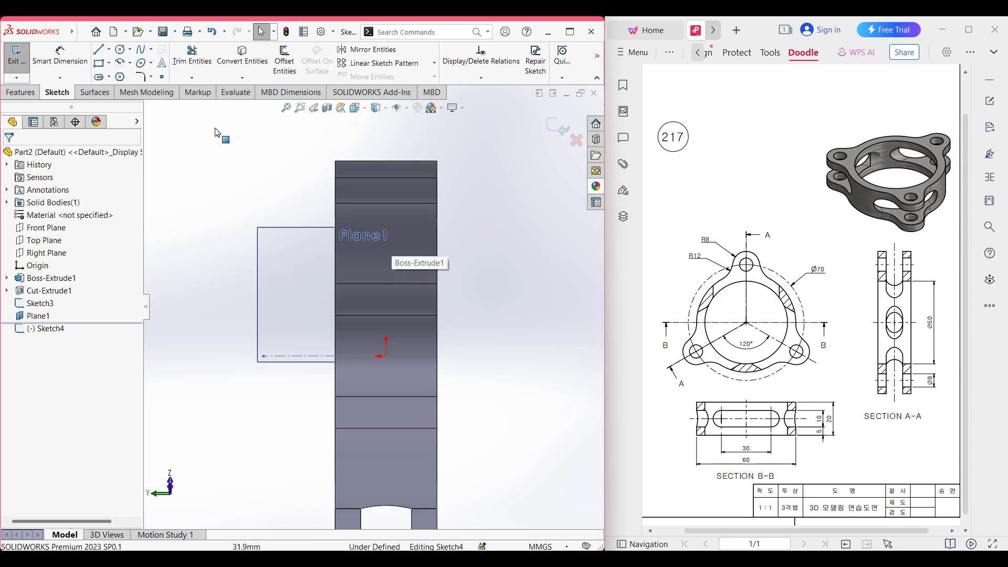
left_click(100, 77)
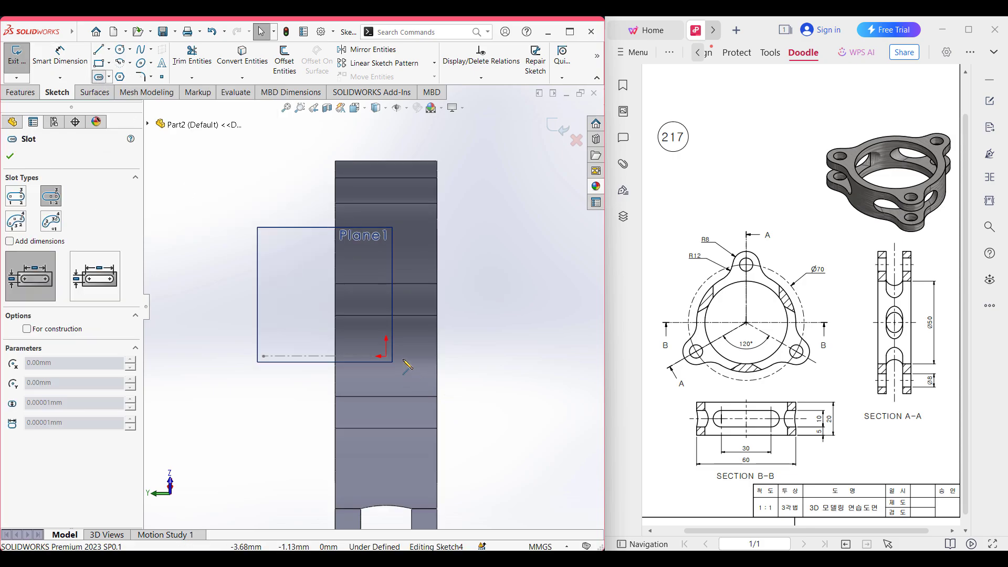
left_click(387, 356)
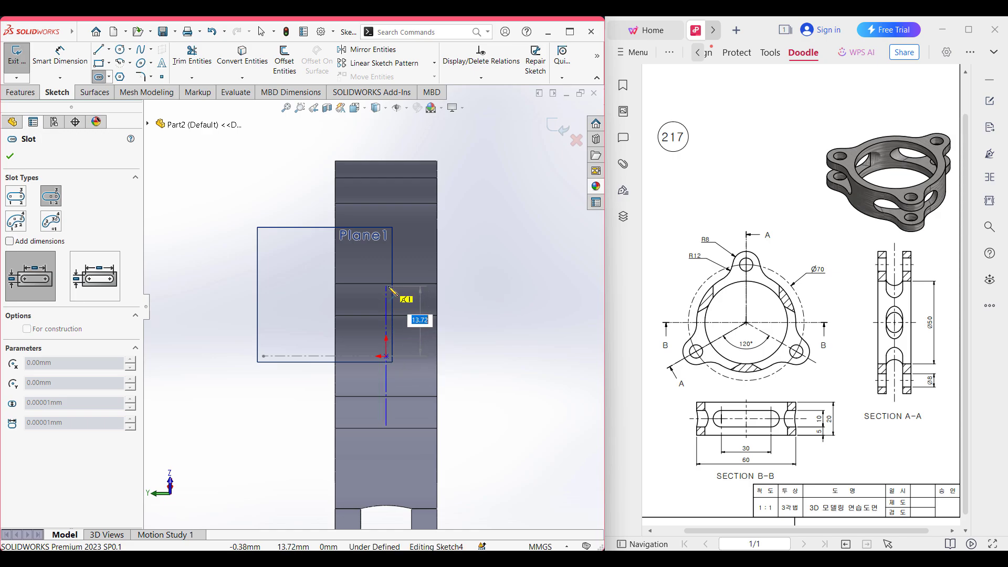
type("30/2")
key("Return")
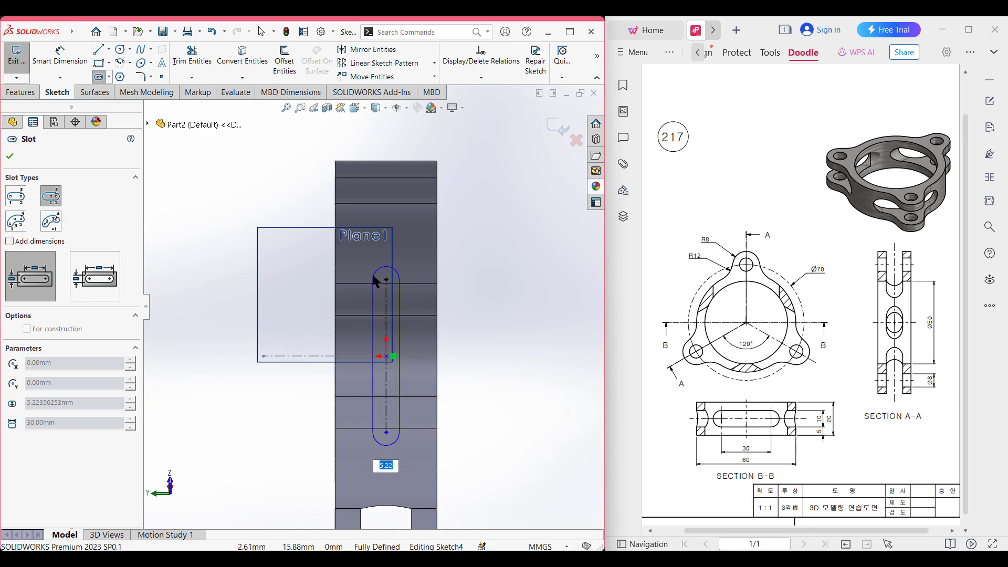
type("10")
key("Return")
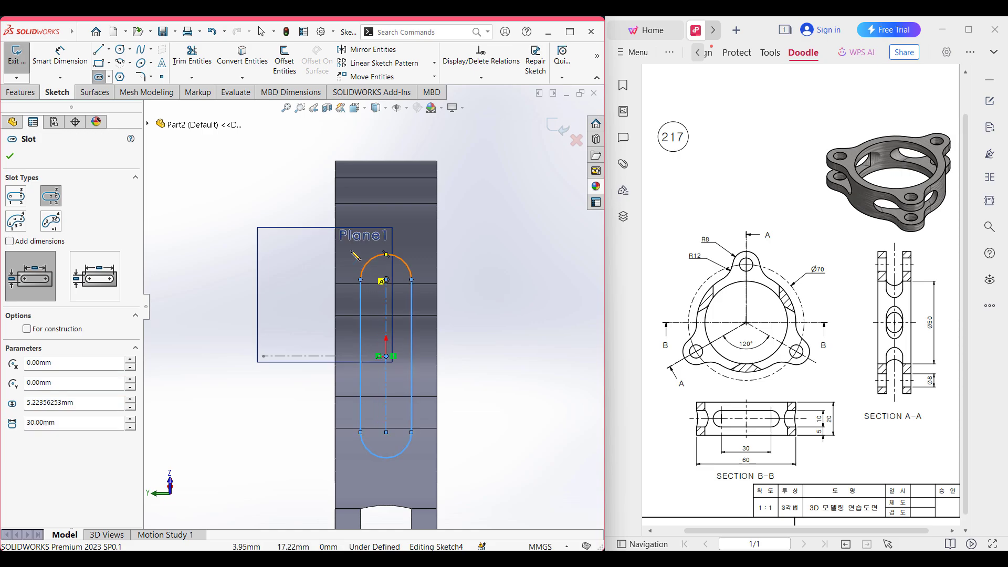
- Dimension the slot with a 30 mm distance between its arc centres and a 5 mm end radius
left_click(61, 65)
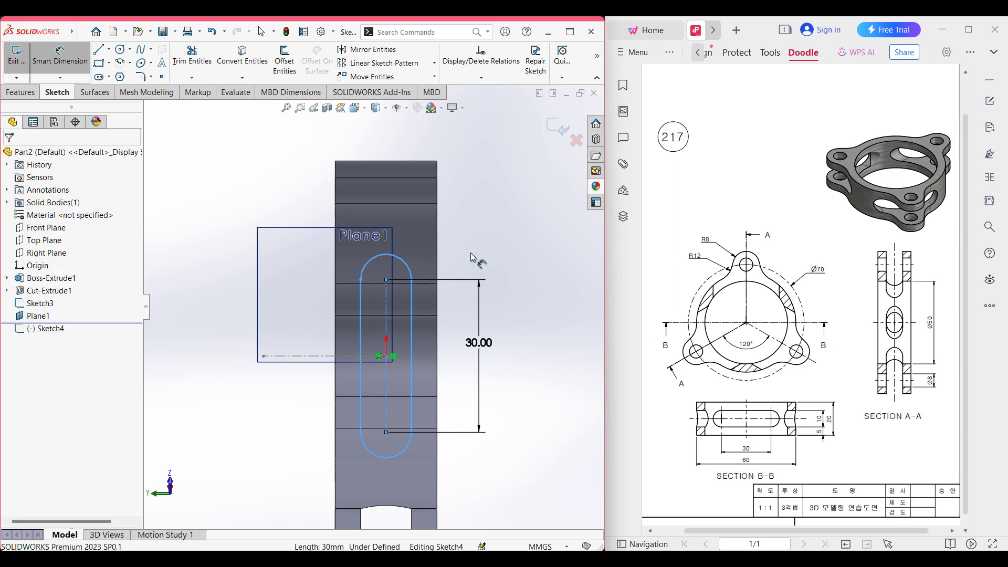
left_click(479, 344)
left_click(434, 325)
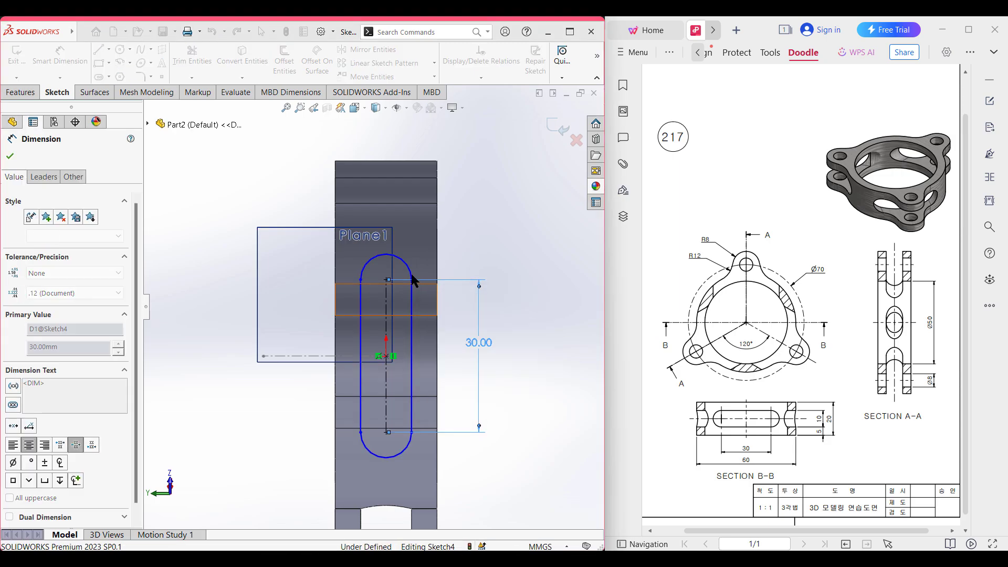
left_click(411, 271)
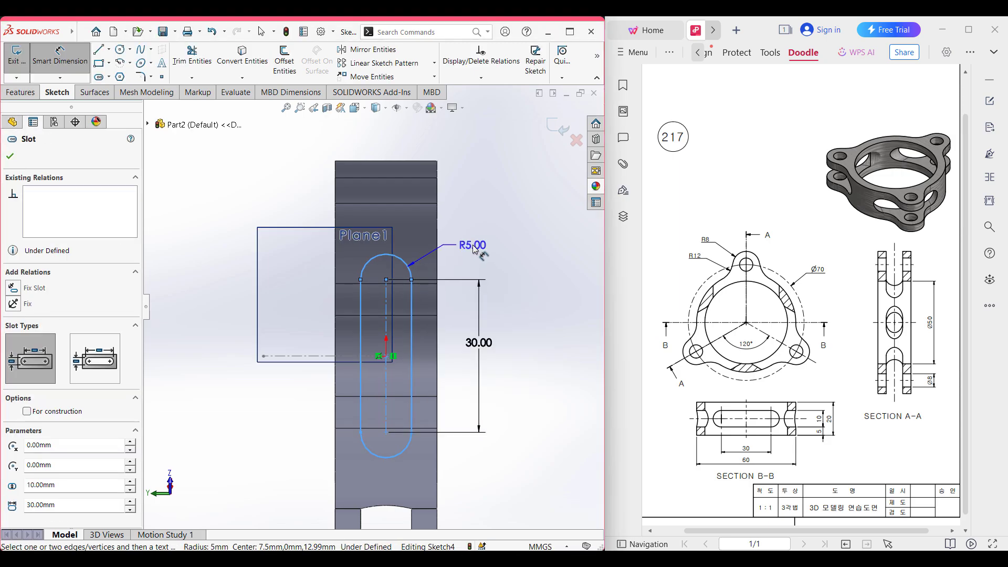
left_click(481, 268)
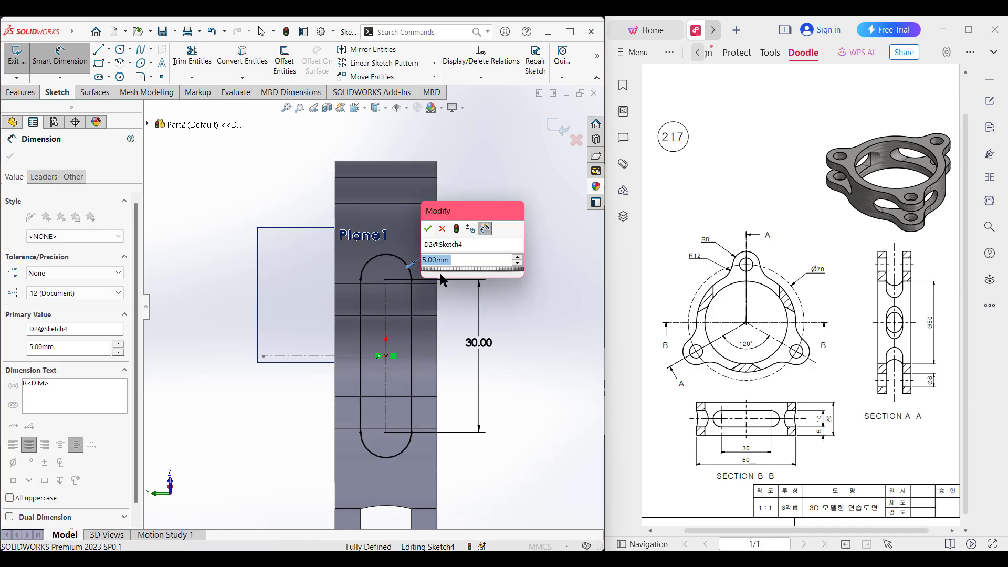
left_click(429, 228)
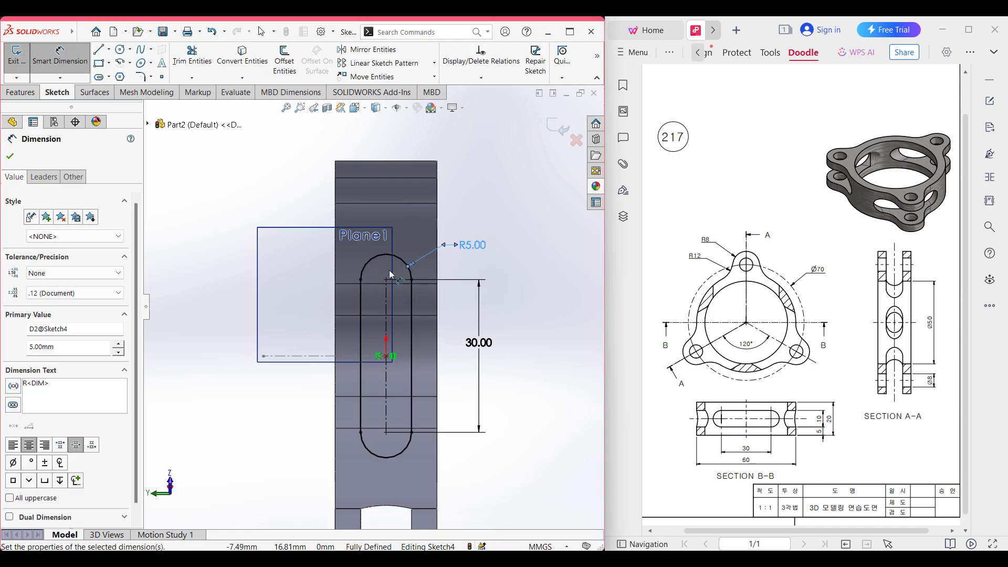
left_click(11, 157)
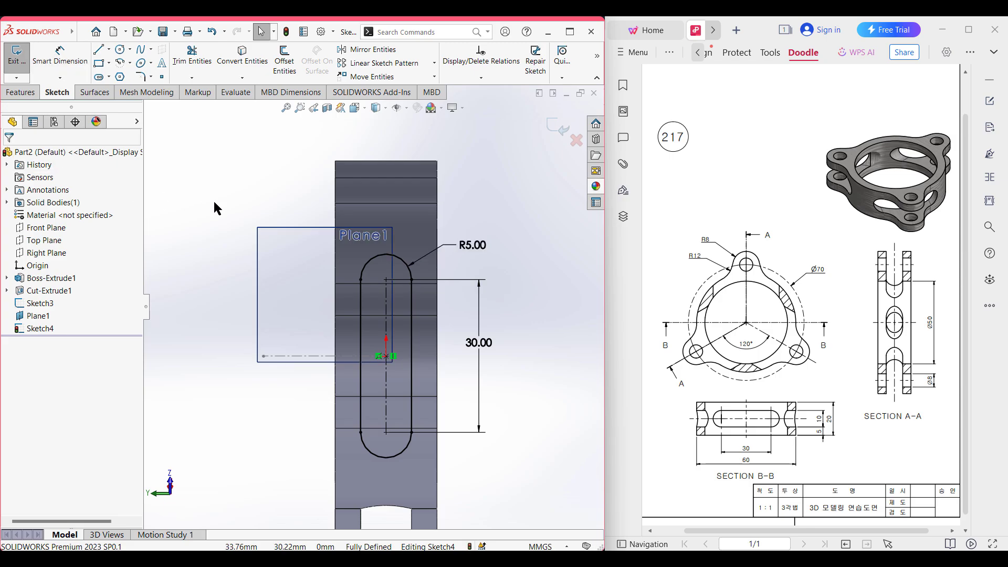
- Cut-extrude the slot sketch 63 mm blind through the ring wall, and hide the angled plane it was drawn on
key("ctrl+7")
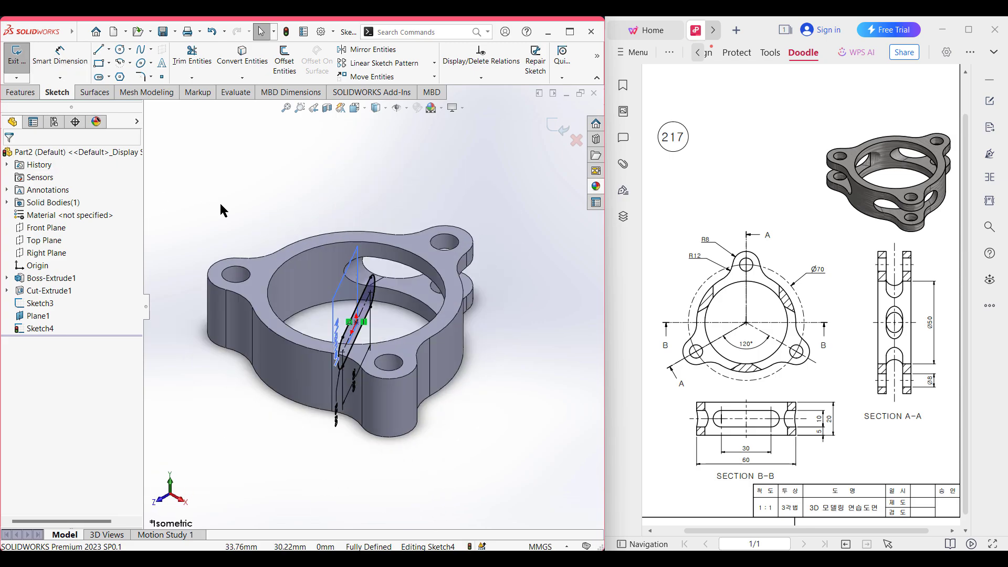
left_click(6, 92)
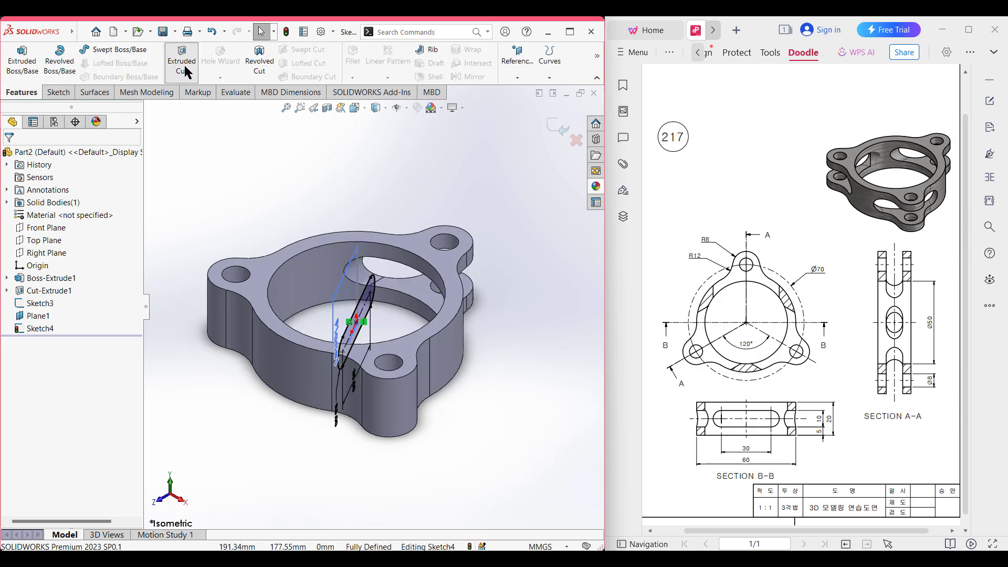
left_click(183, 63)
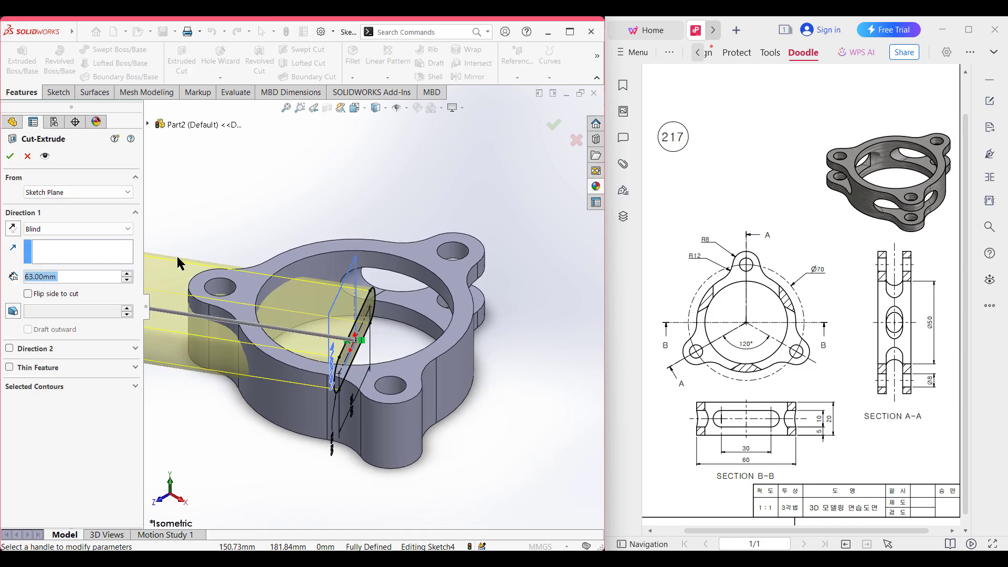
scroll(240, 290, "up", 2)
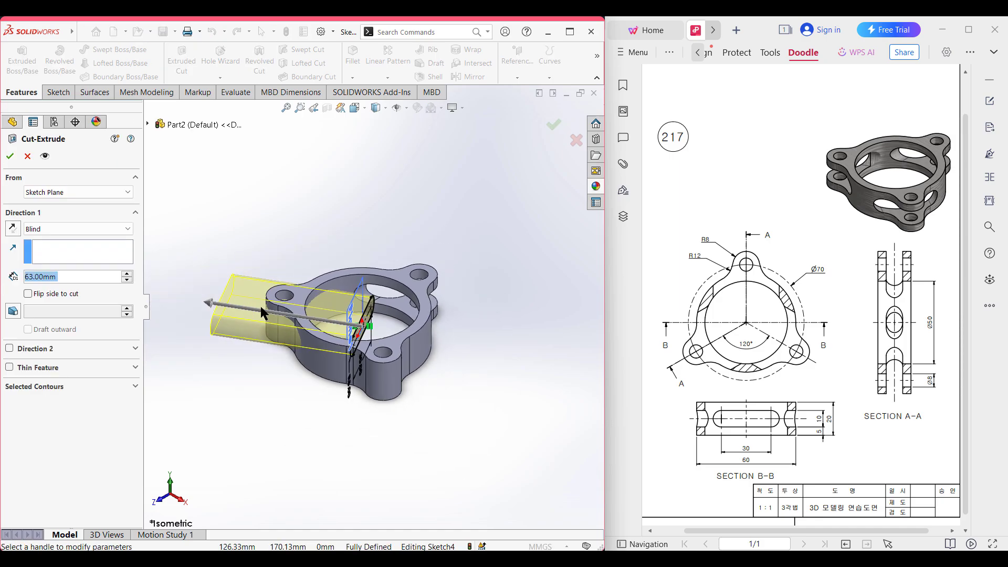
scroll(260, 304, "up", 1)
left_click(9, 156)
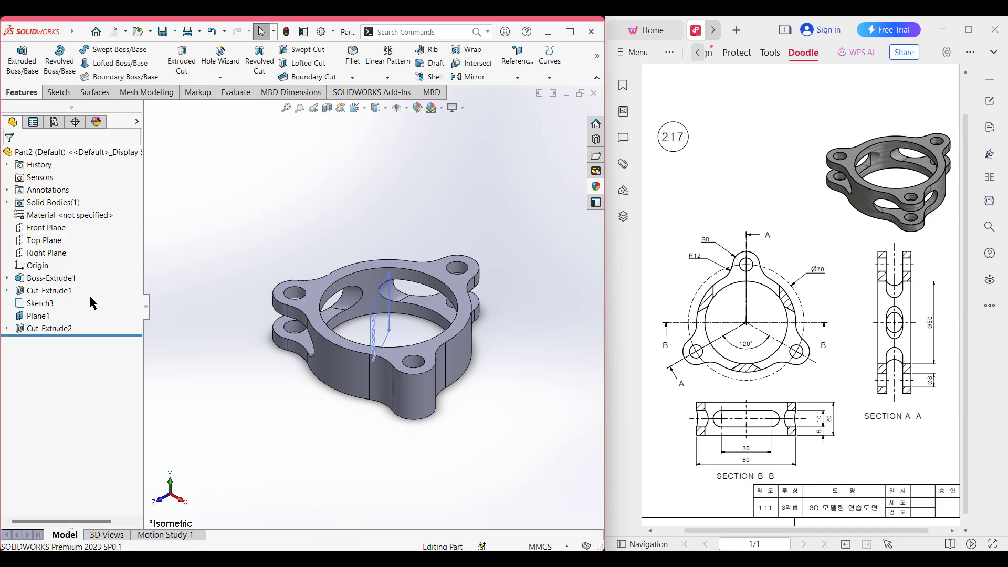
right_click(41, 317)
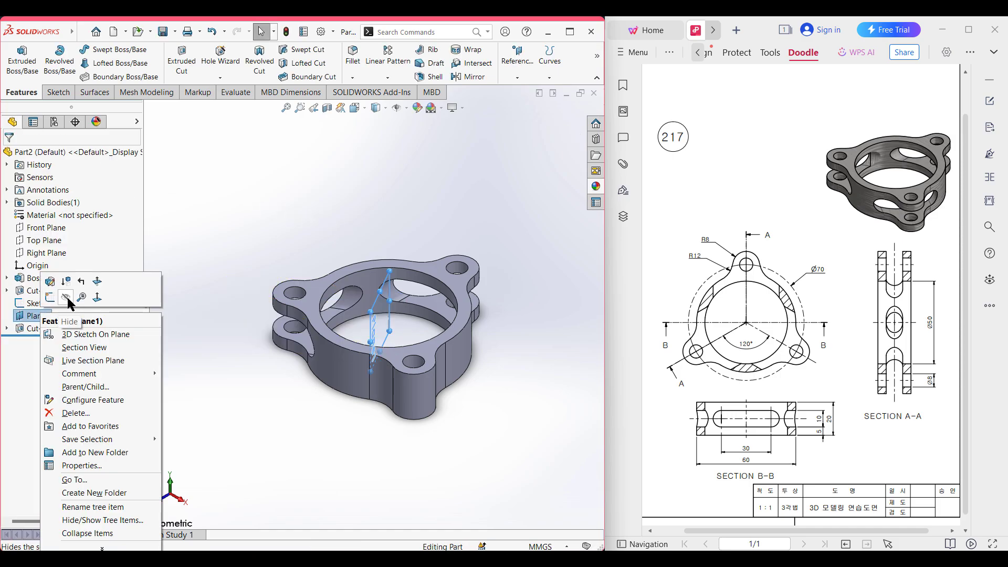
left_click(67, 297)
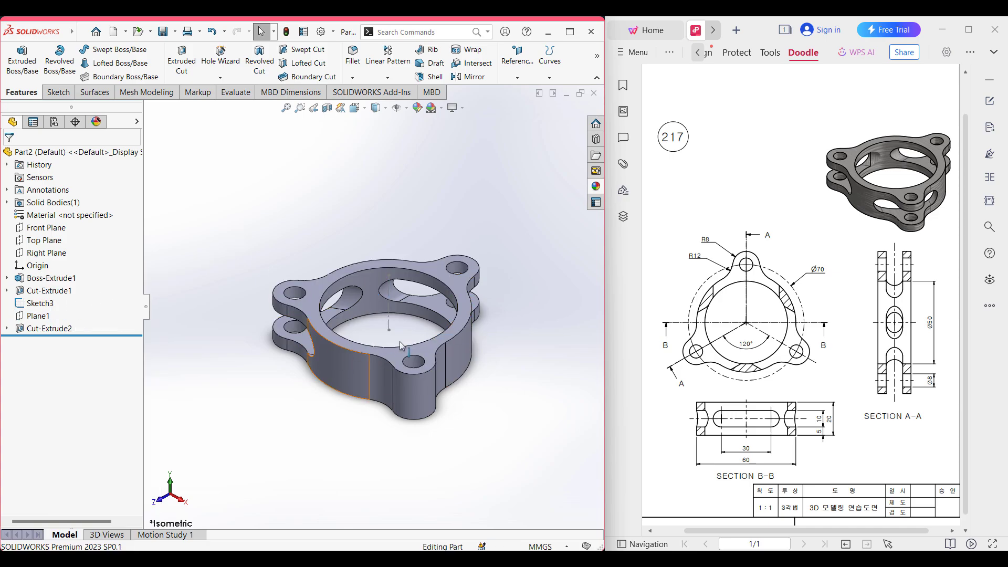
- Create a second reference plane through the sketched vertical centerline at 120*2 degrees to the Front Plane
left_click(517, 77)
left_click(520, 88)
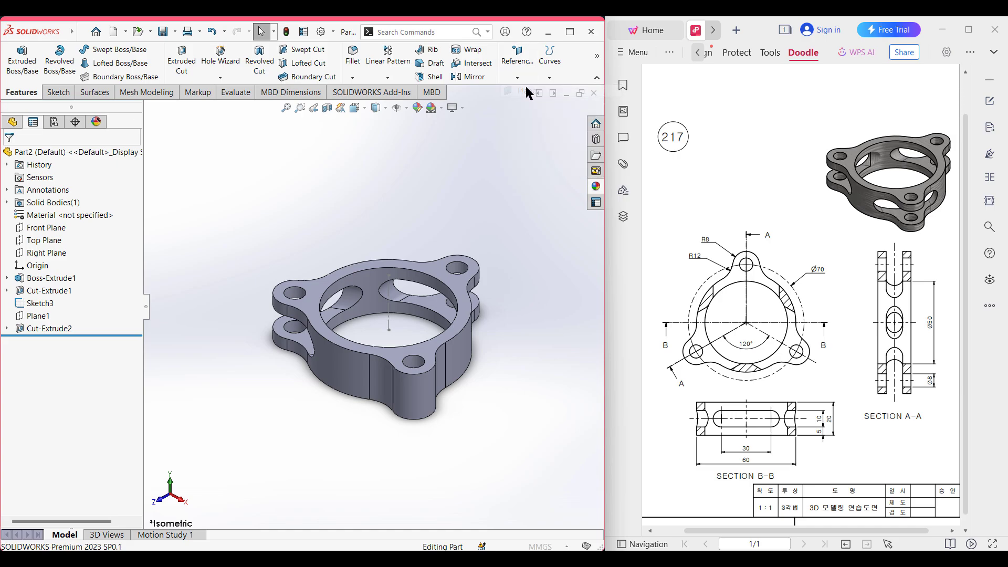
left_click(389, 303)
left_click(148, 124)
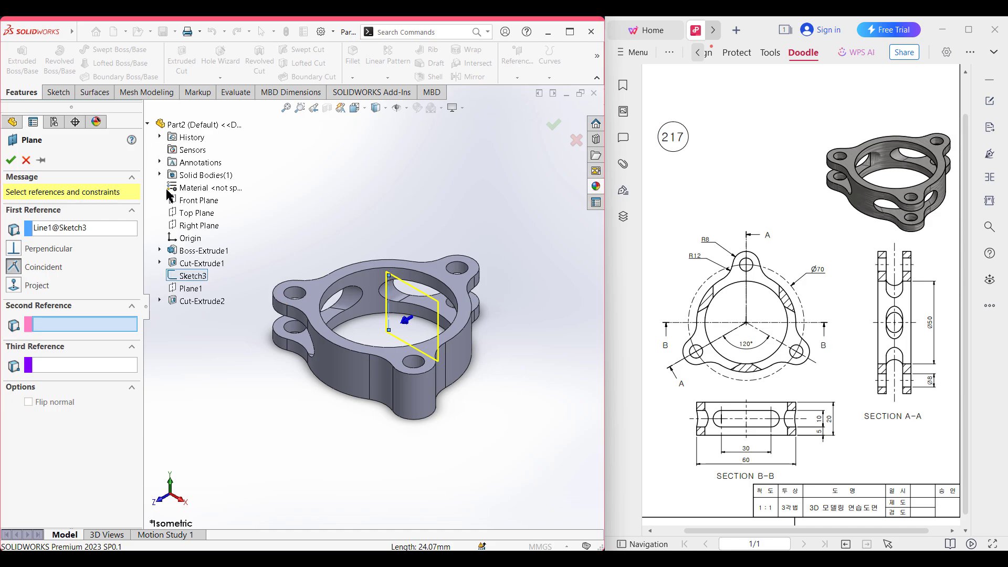
left_click(194, 202)
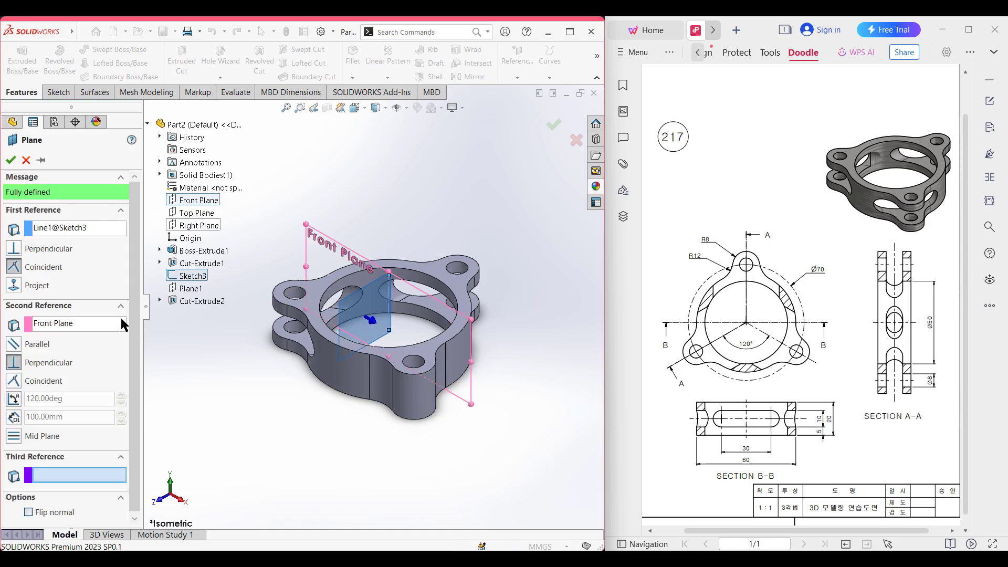
left_click(14, 400)
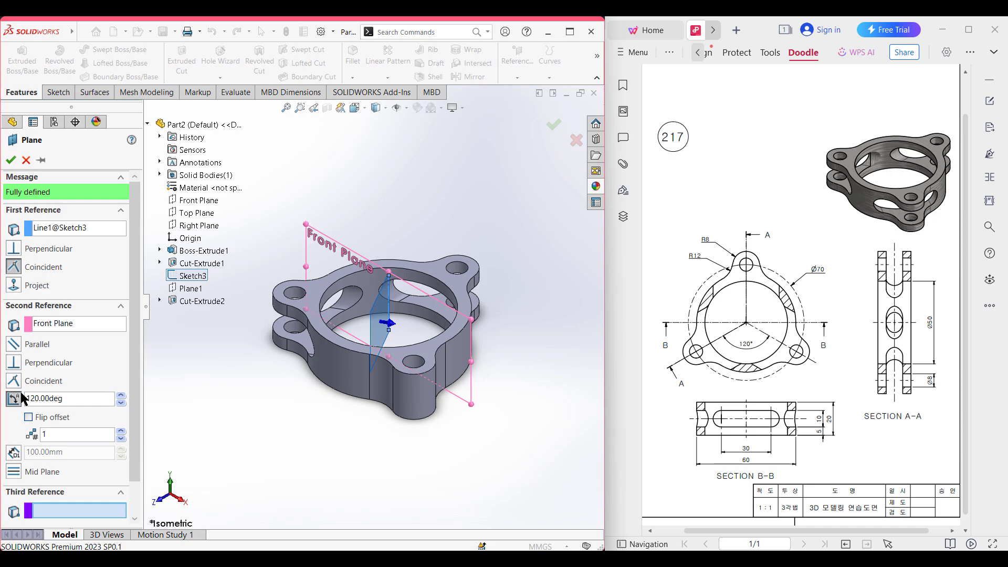
double_click(72, 399)
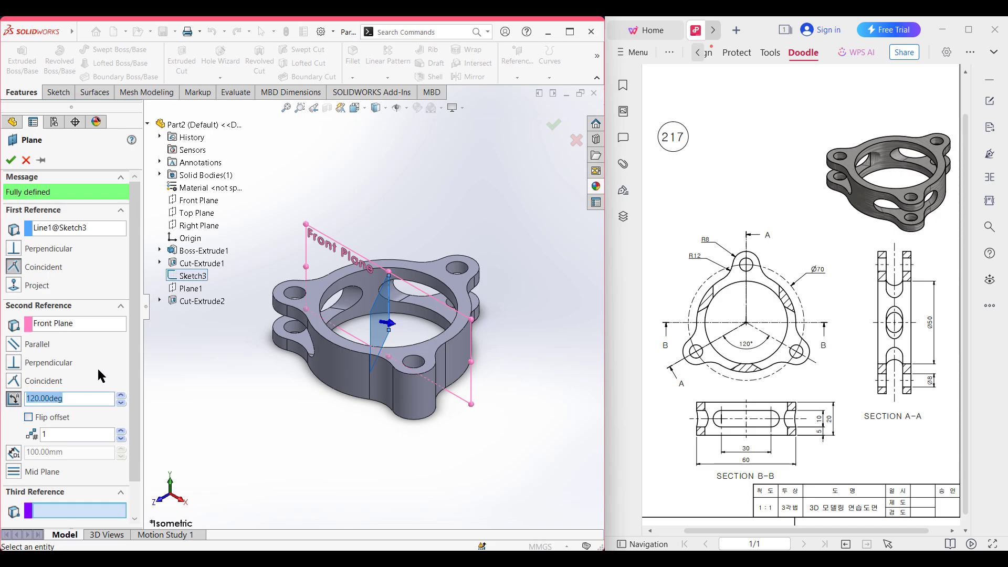
type("120*2")
key("Return")
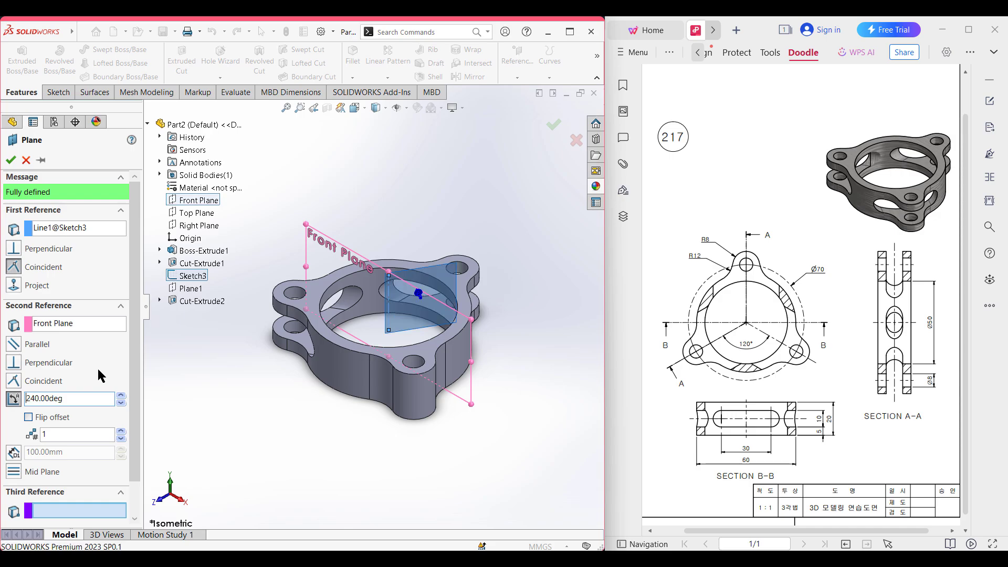
left_click(9, 161)
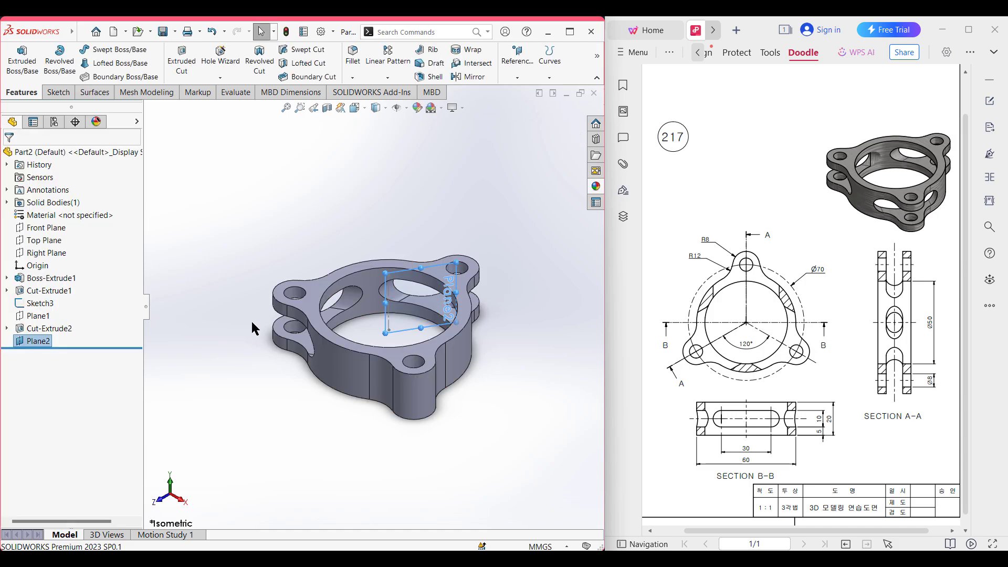
- On the new 240° plane, sketch a vertical centerpoint straight slot at the origin, entering 15 mm from centre to arc centre
right_click(37, 345)
left_click(48, 329)
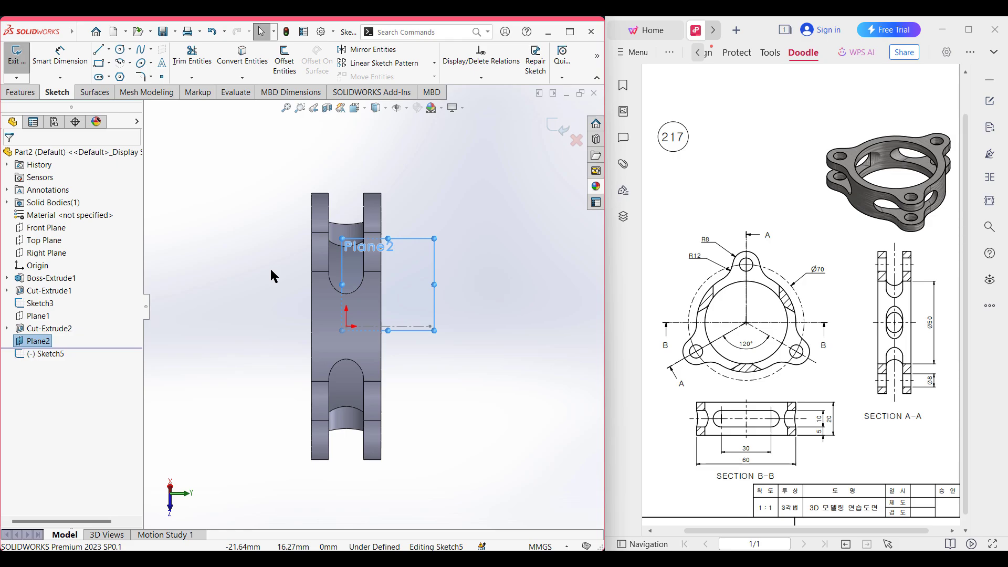
key("ctrl+8")
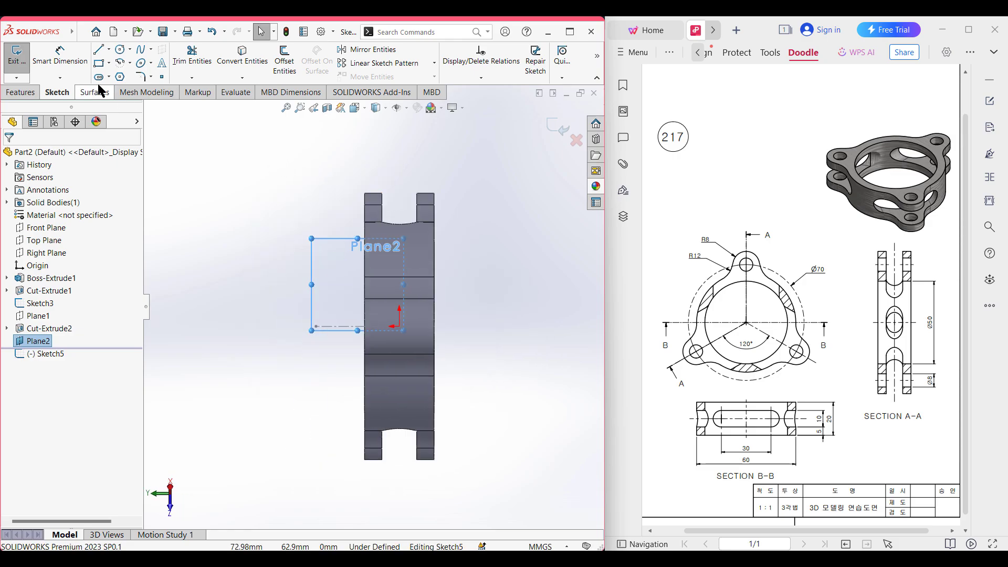
left_click(99, 78)
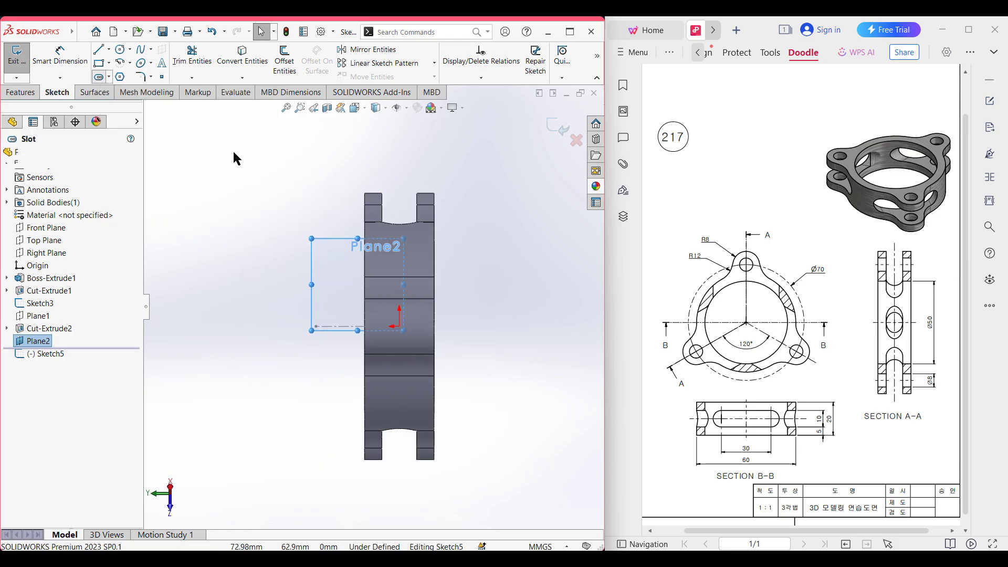
left_click(399, 326)
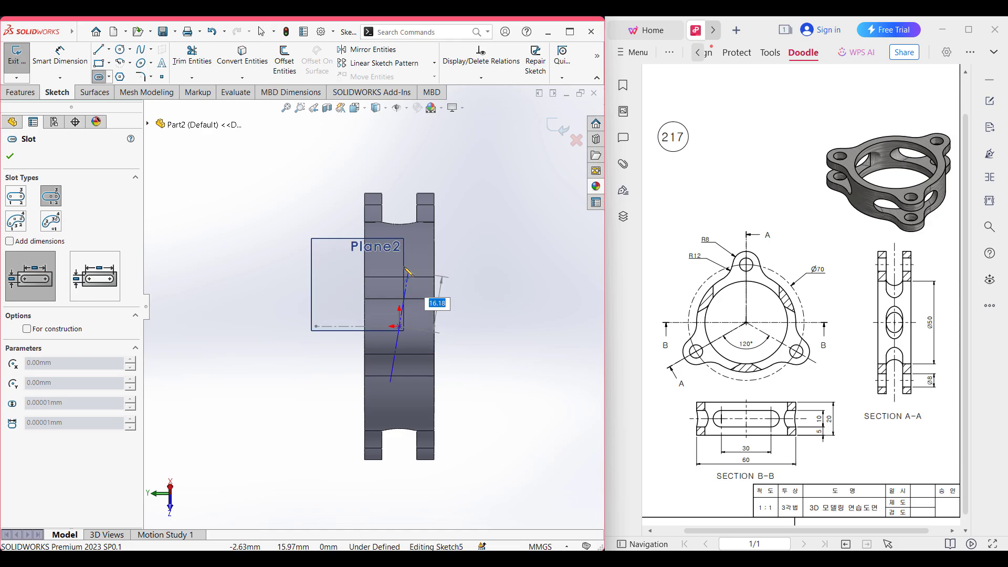
type("1")
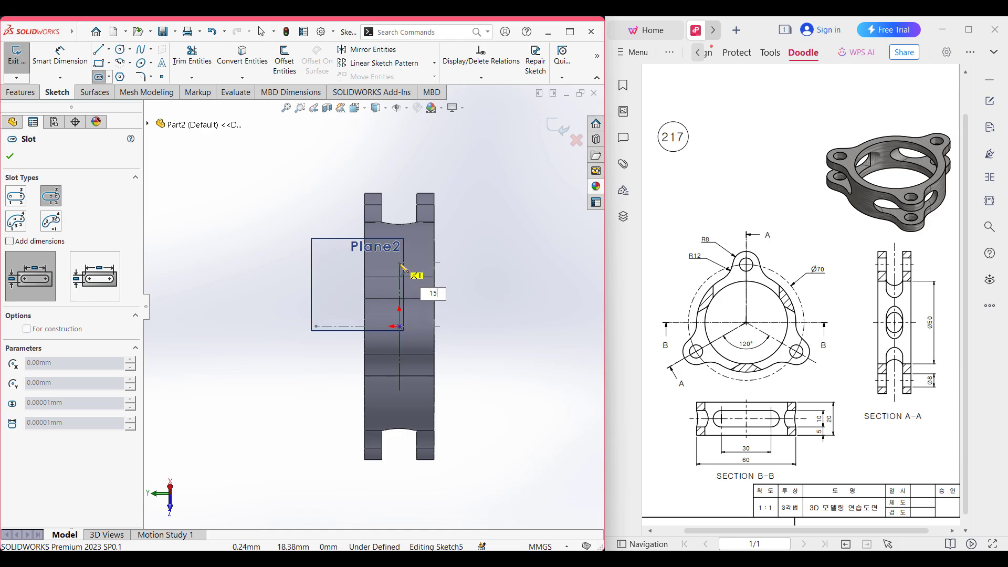
type("5")
key("Return")
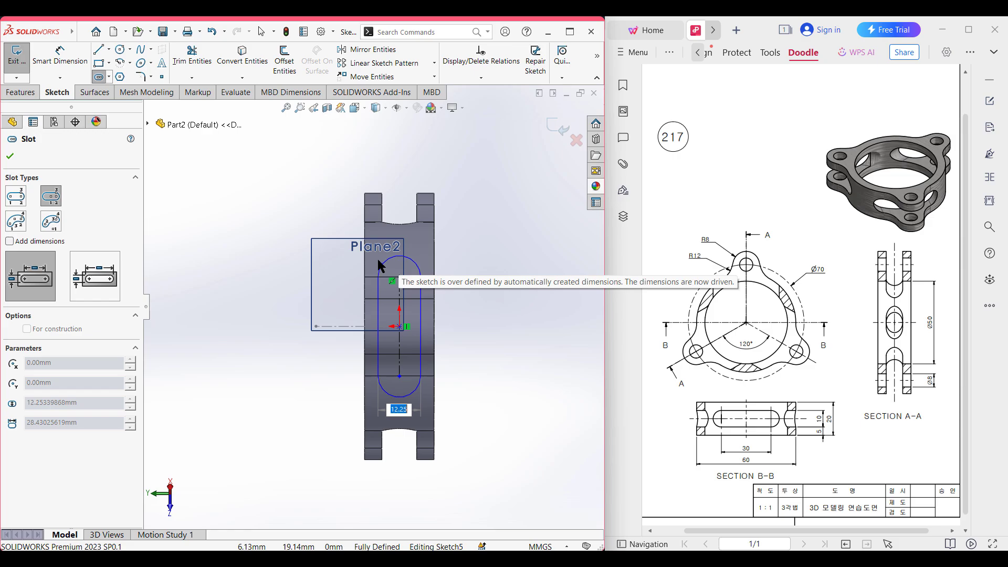
key("Return")
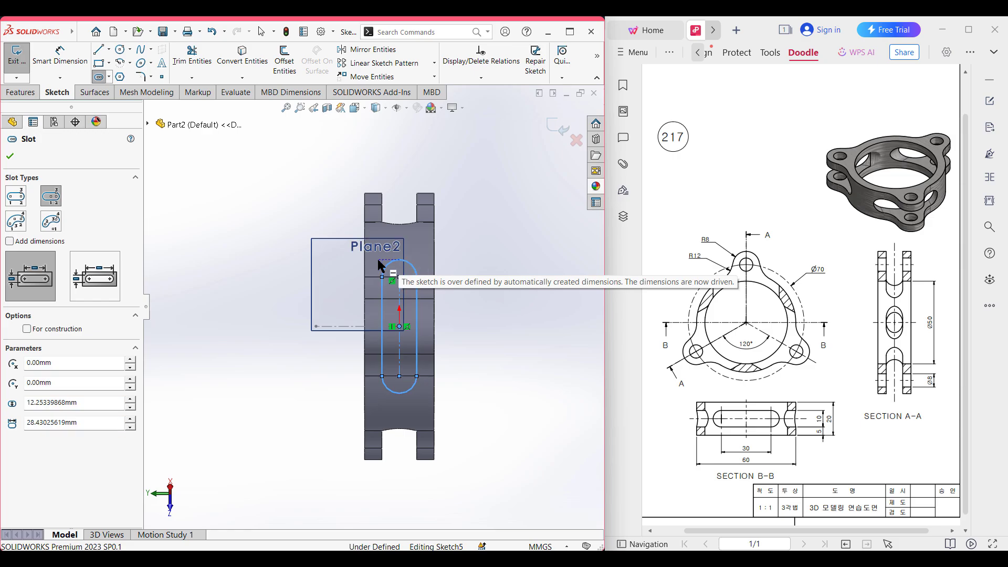
key("Escape")
- Dimension the distance between the slot's arc centres, adding it as a driven dimension
left_click(59, 58)
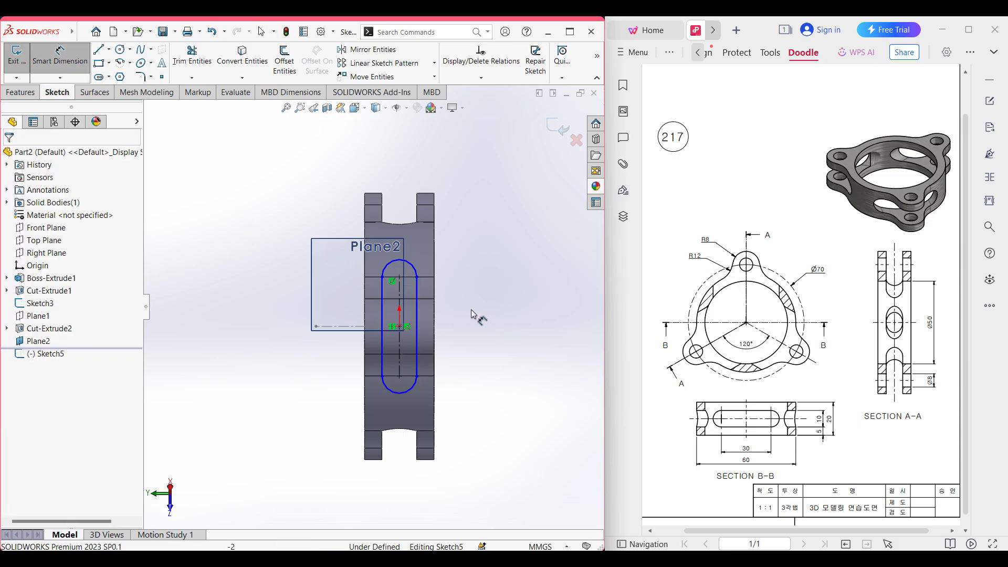
left_click(417, 299)
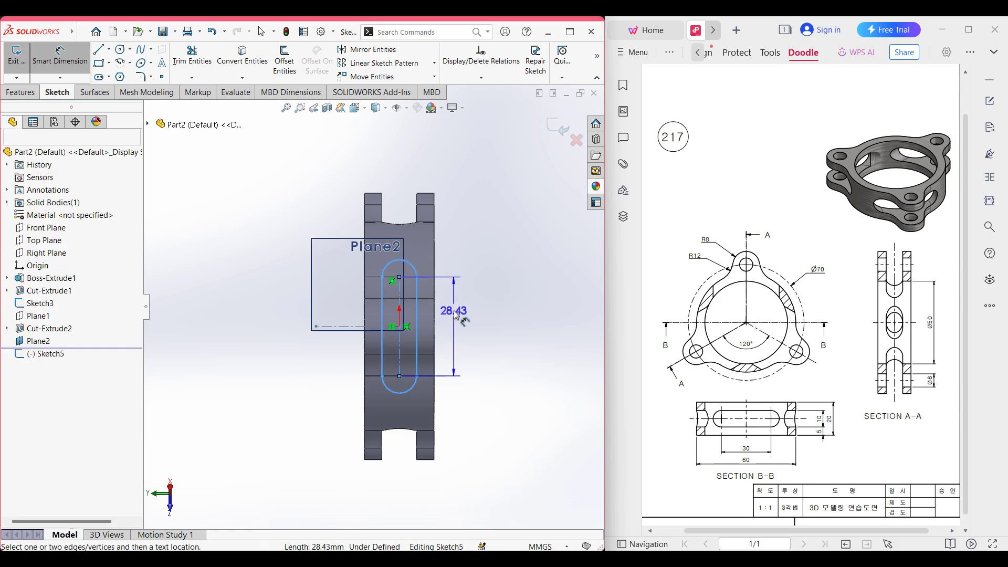
left_click(456, 315)
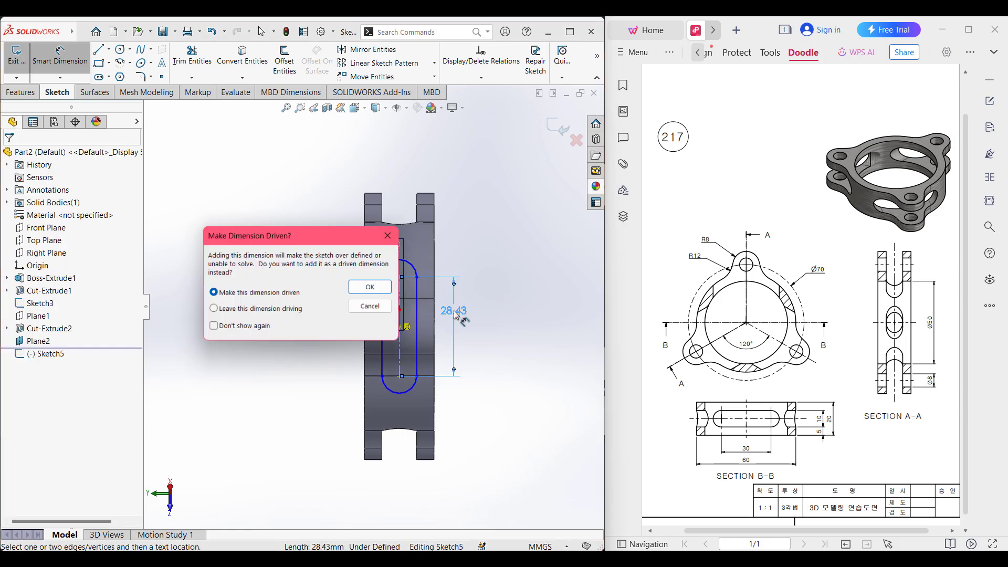
left_click(375, 288)
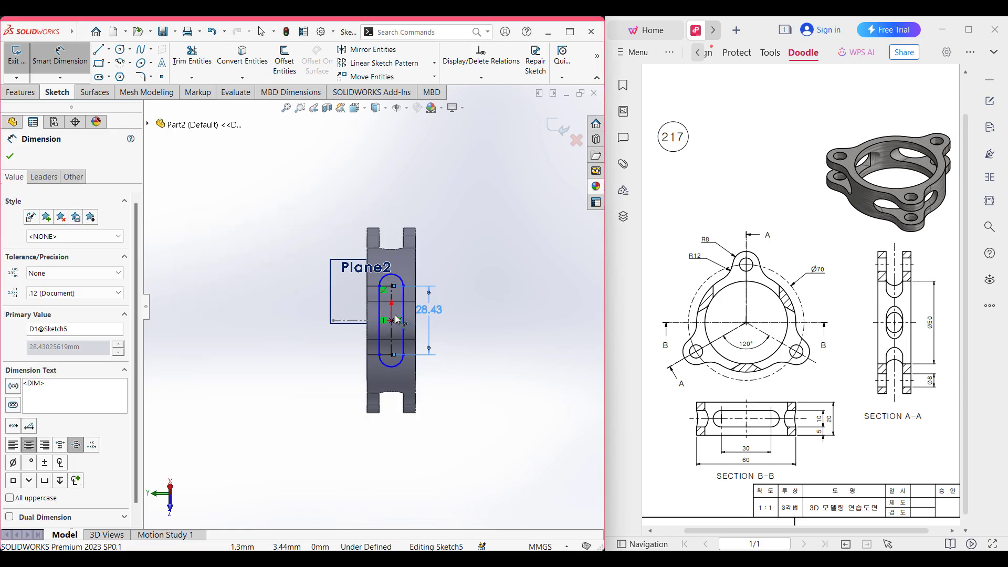
- Delete the automatic sketch relation at the slot's upper arc centre
scroll(401, 320, "down", 3)
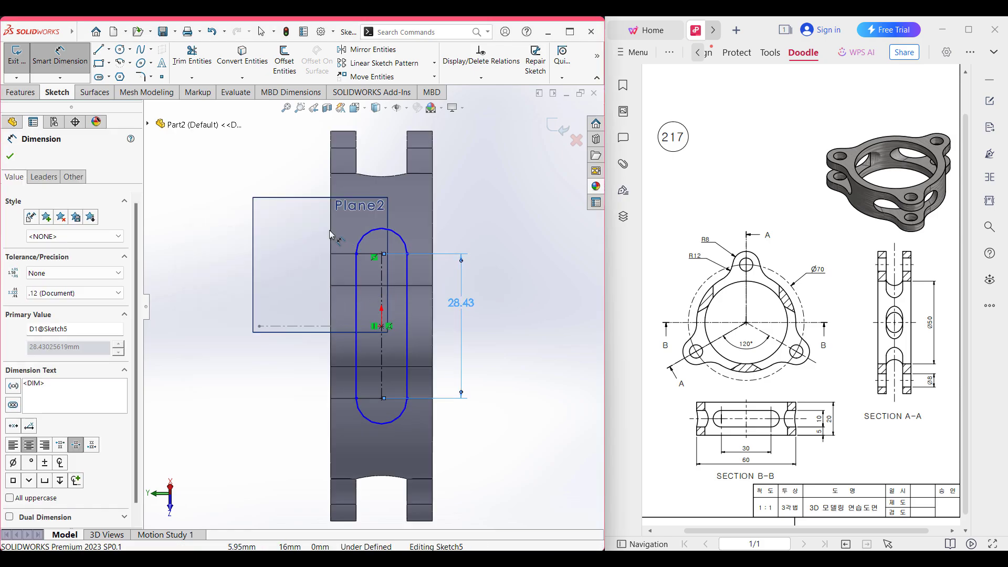
left_click(11, 156)
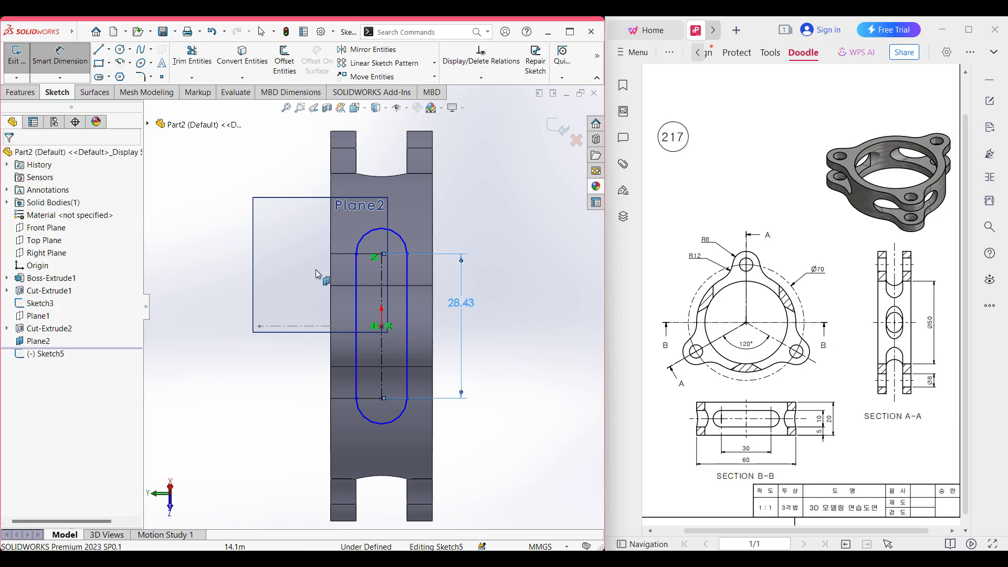
right_click(377, 259)
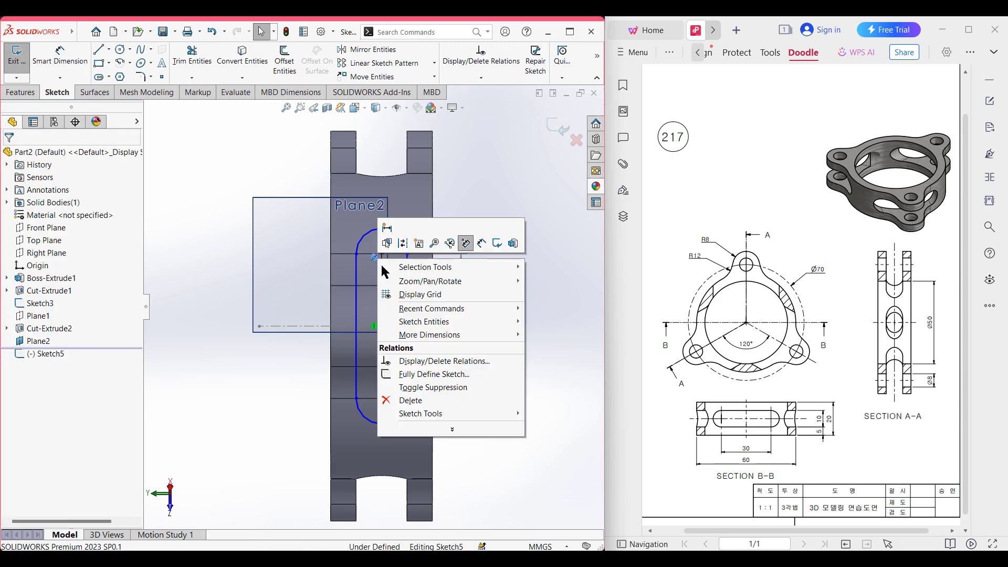
left_click(430, 401)
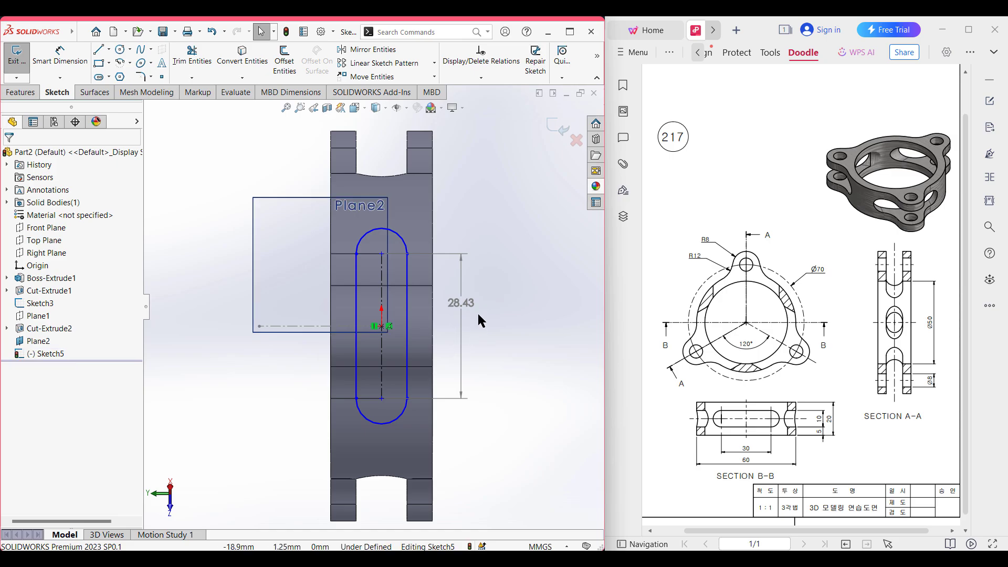
- Try to edit the slot's driven centre-distance dimension, and undo the dimension and slot so the sketch on the 240° plane is empty
double_click(460, 303)
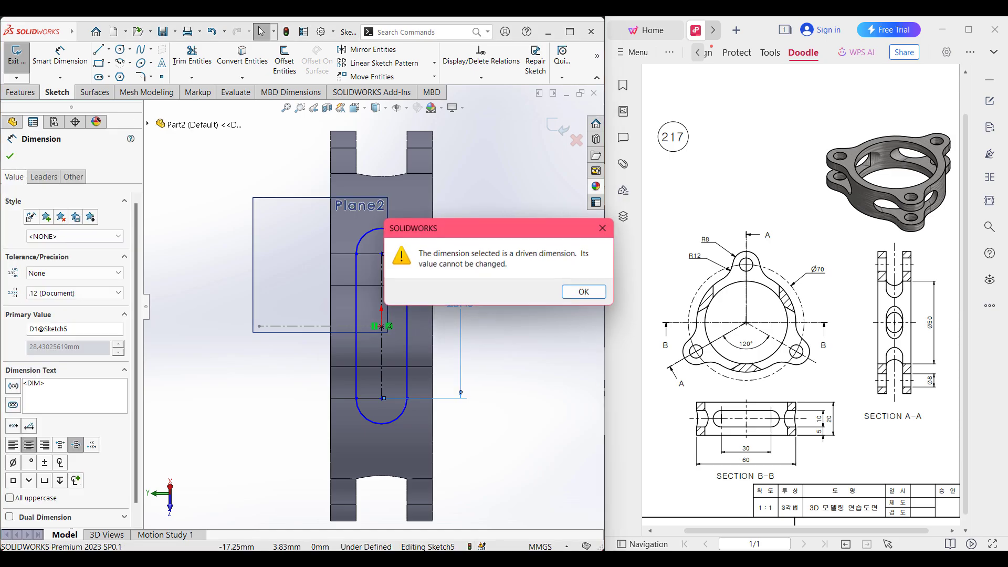
left_click(583, 293)
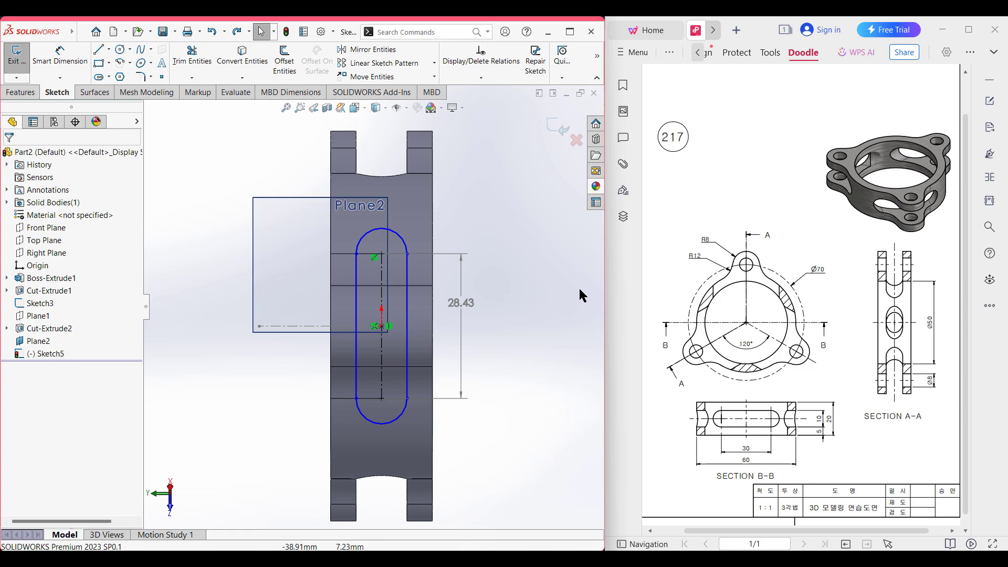
key("ctrl+z")
key("ctrl+z")
left_click(503, 289)
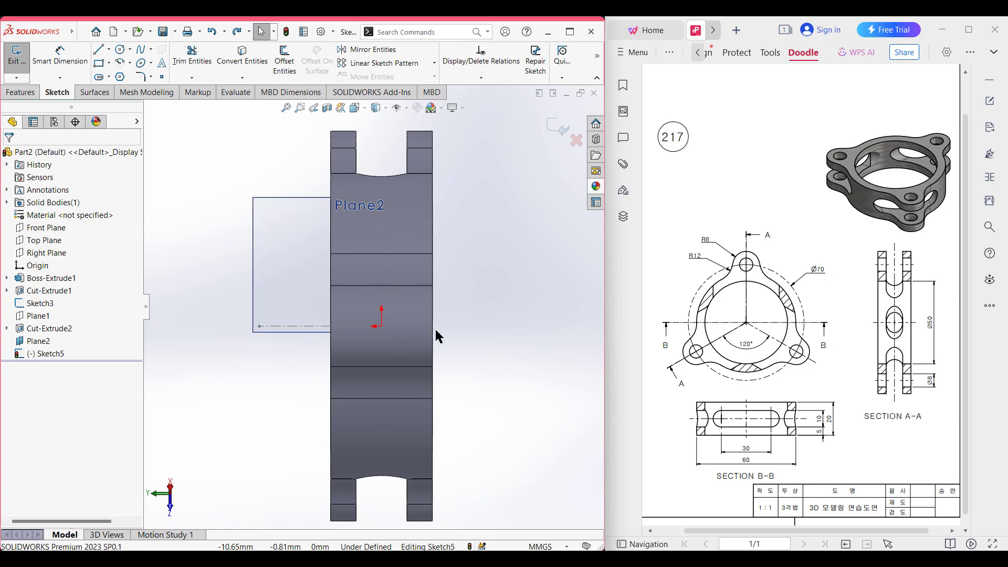
- Sketch a vertical centerpoint straight slot at the origin, with 30/2 mm from centre to arc centre and a width of 10 mm
left_click(100, 77)
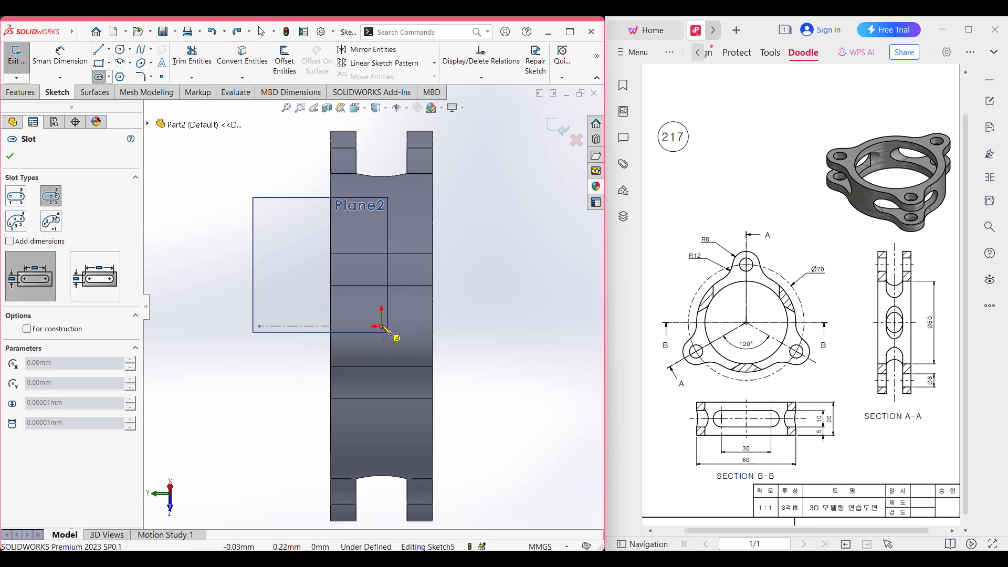
left_click(382, 327)
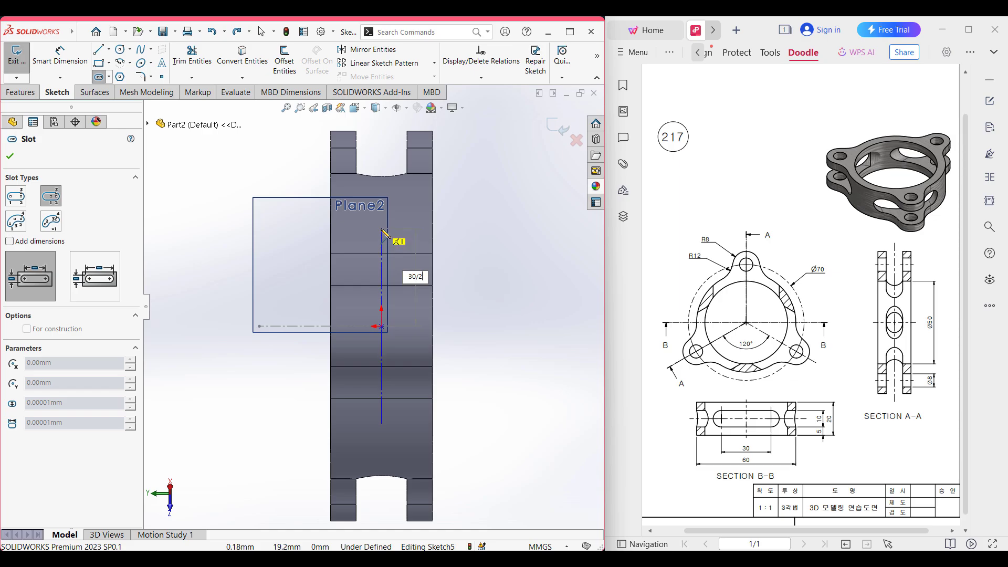
key("Return")
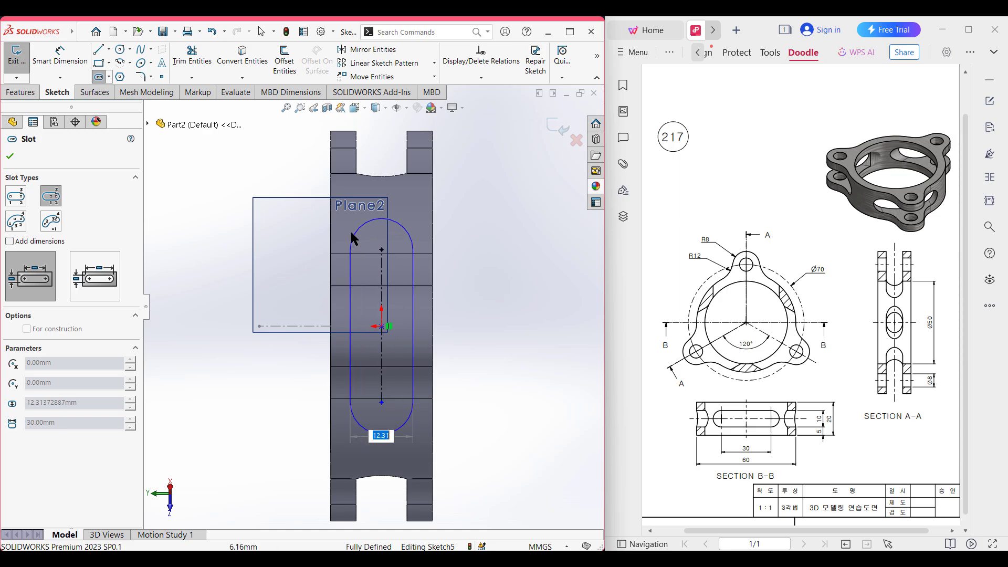
type("0")
key("Return")
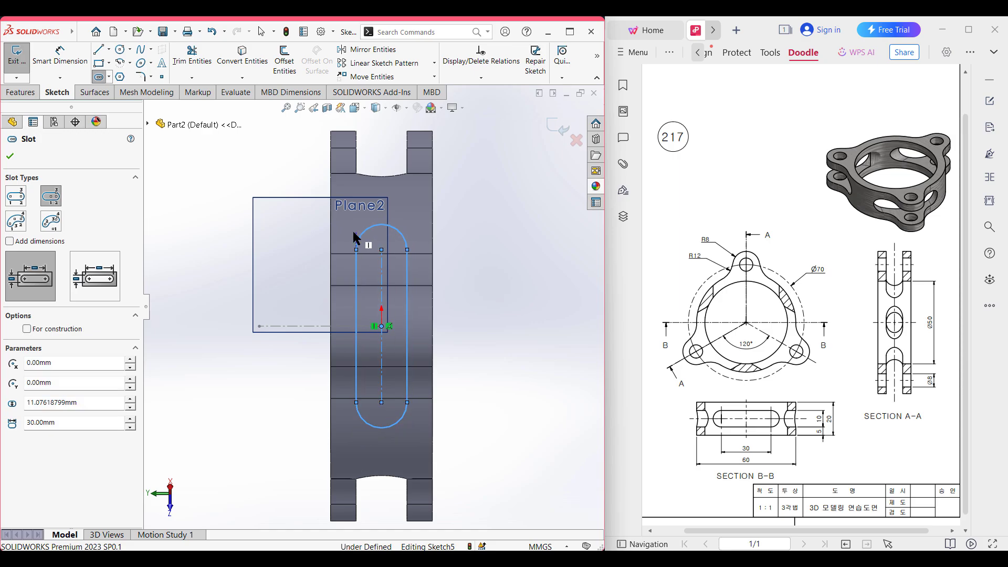
key("Escape")
- Dimension the slot's arc-centre distance as 30 mm and its end arc radius as 5 mm
left_click(54, 65)
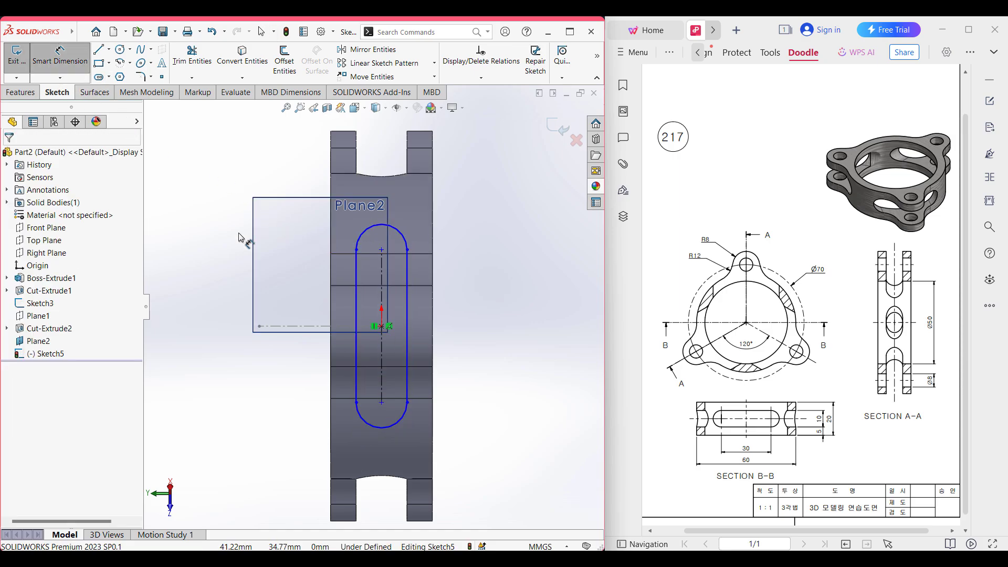
left_click(386, 305)
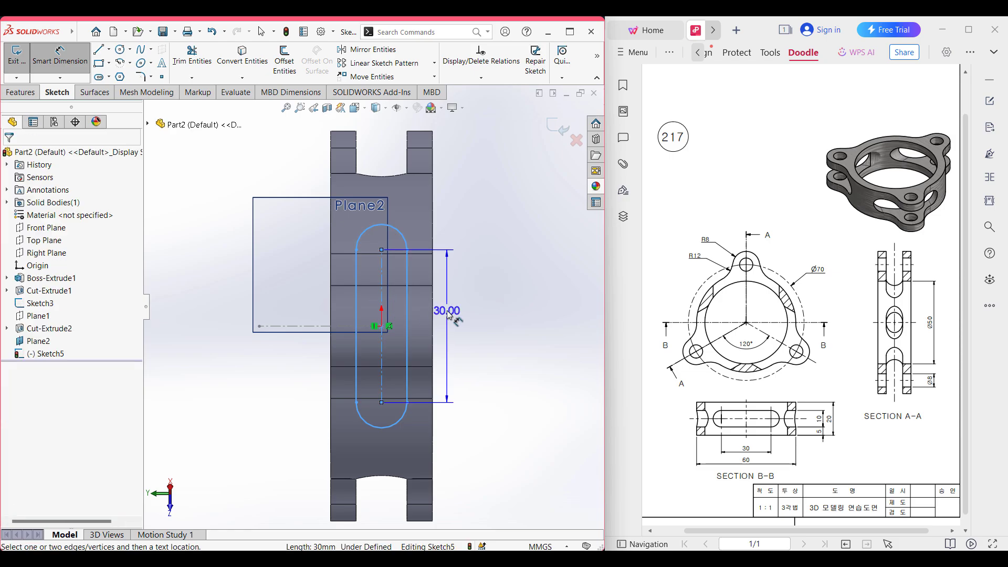
left_click(449, 315)
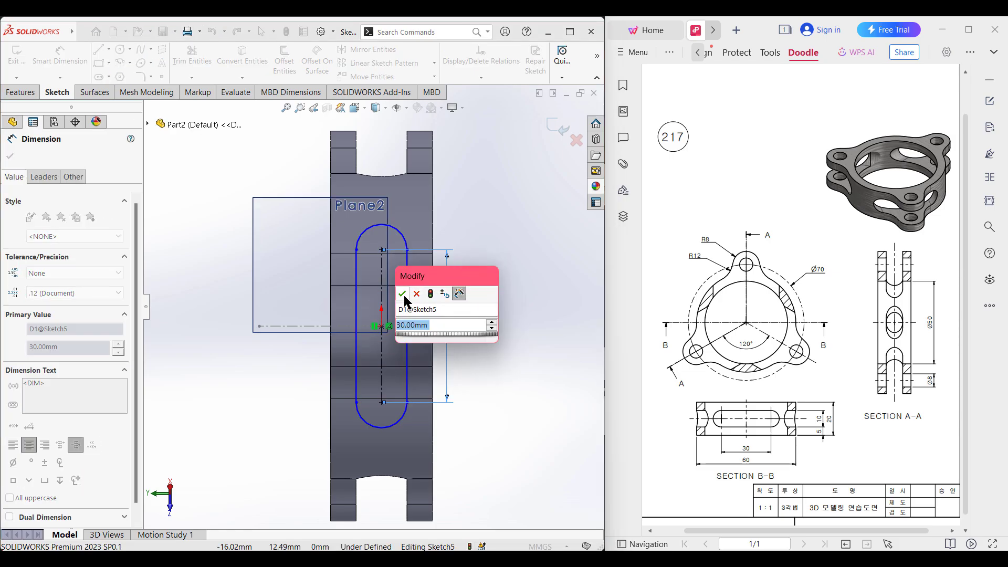
left_click(403, 294)
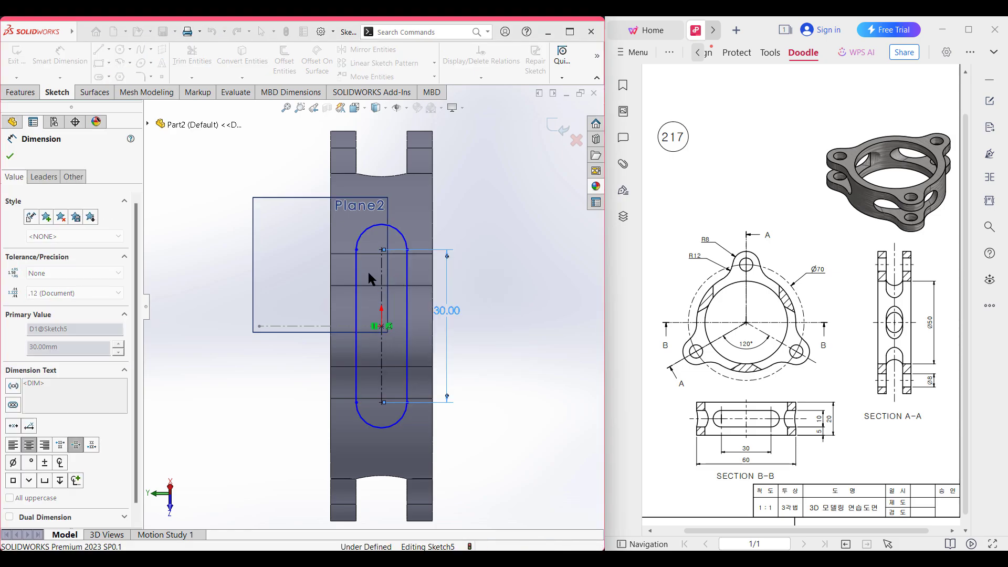
left_click(406, 238)
left_click(472, 234)
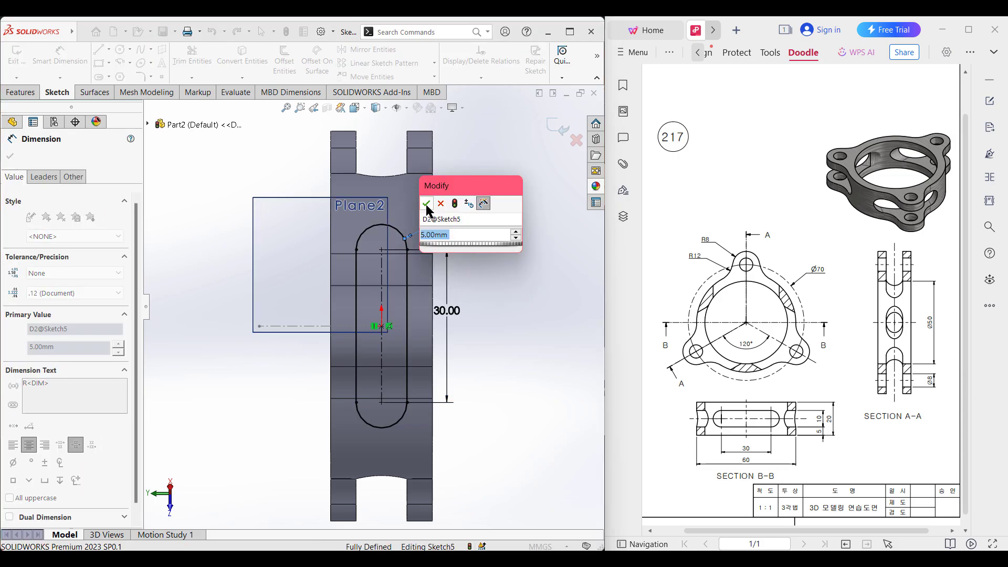
left_click(425, 205)
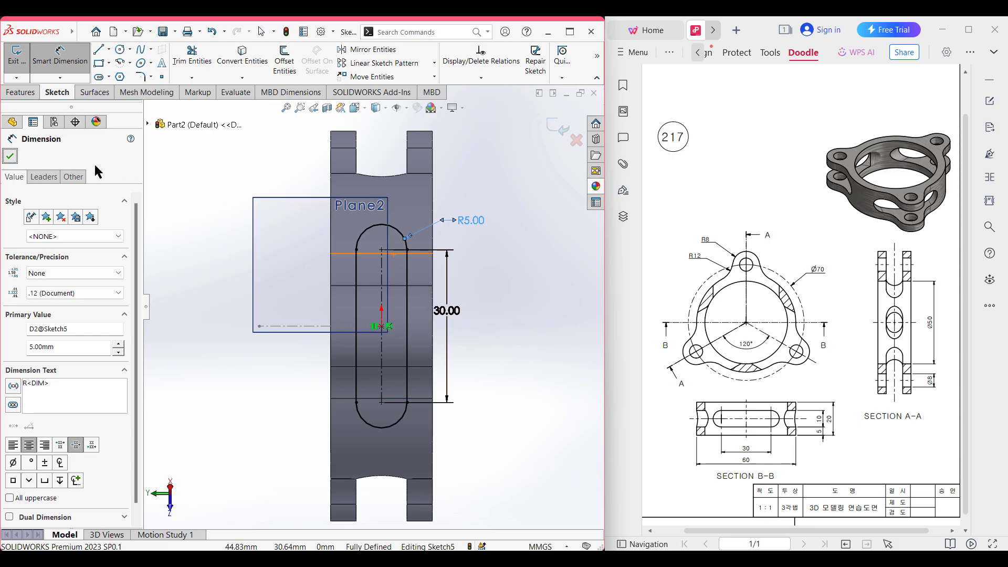
key("Escape")
- Cut-extrude the slot sketch from the 240° plane through the ring wall, using a blind depth of 63 mm
key("ctrl+7")
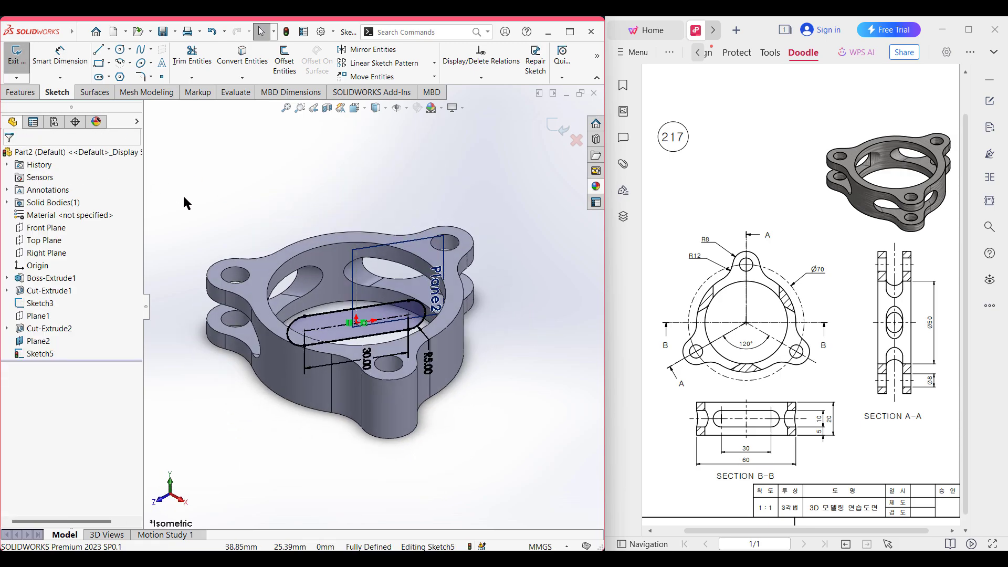
left_click(19, 93)
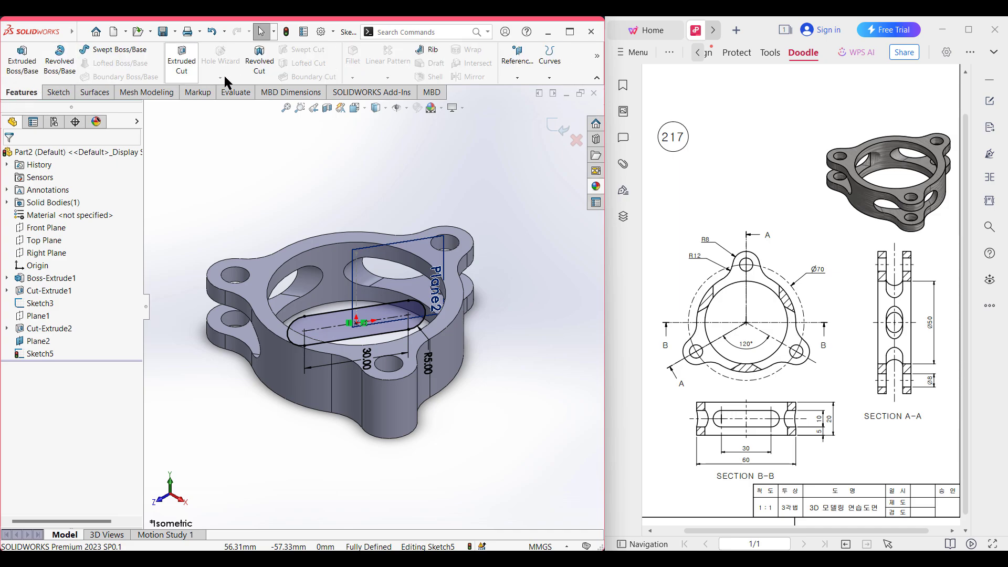
left_click(184, 65)
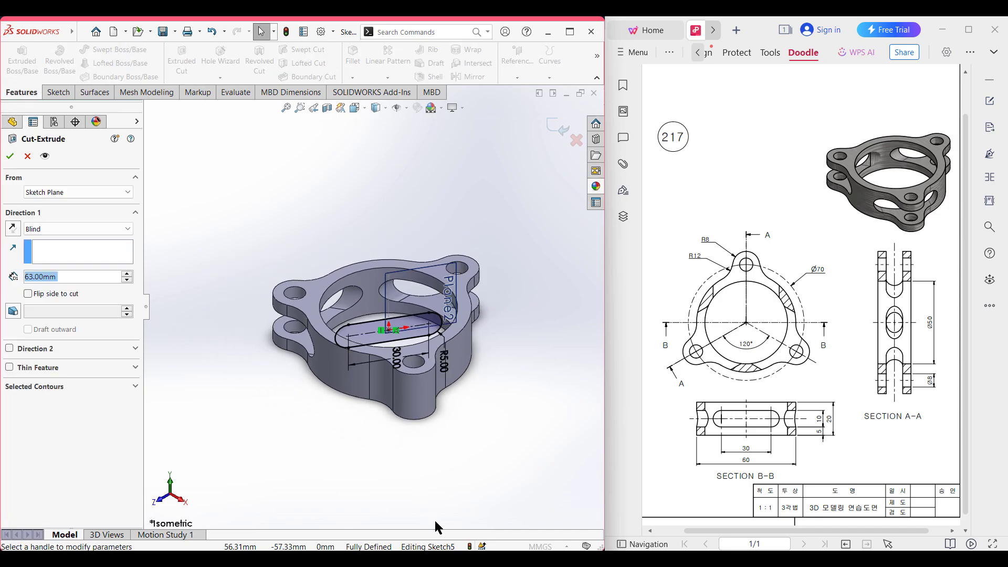
left_click(10, 157)
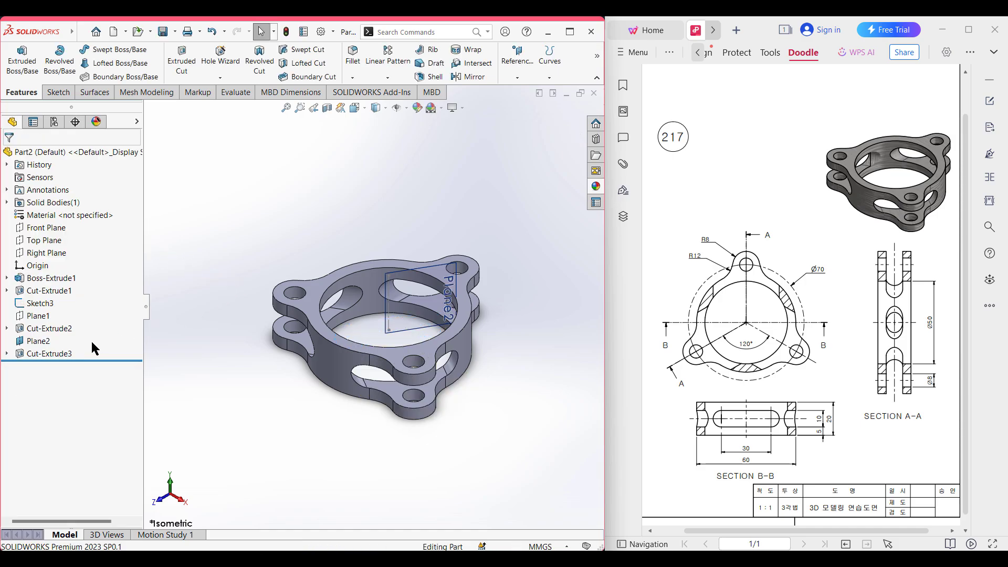
- Hide the 240° reference plane and the sketch containing the ring's vertical centerline
right_click(44, 341)
left_click(71, 324)
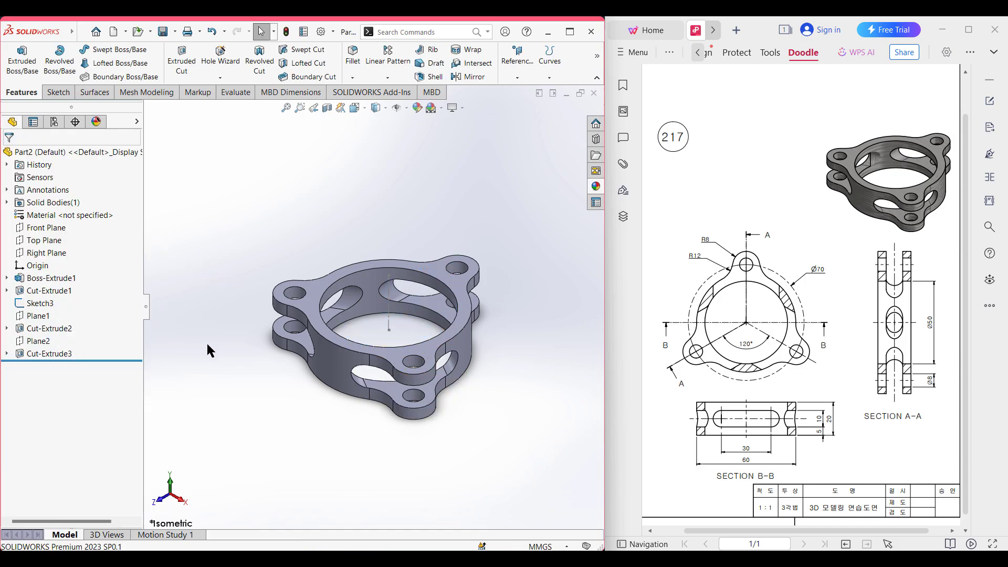
scroll(206, 342, "down", 3)
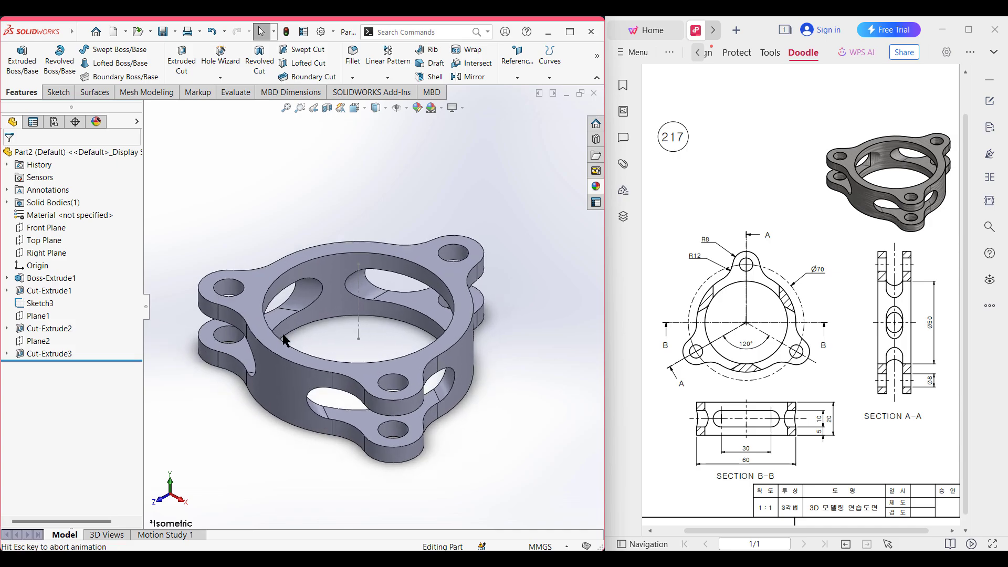
right_click(356, 297)
left_click(383, 272)
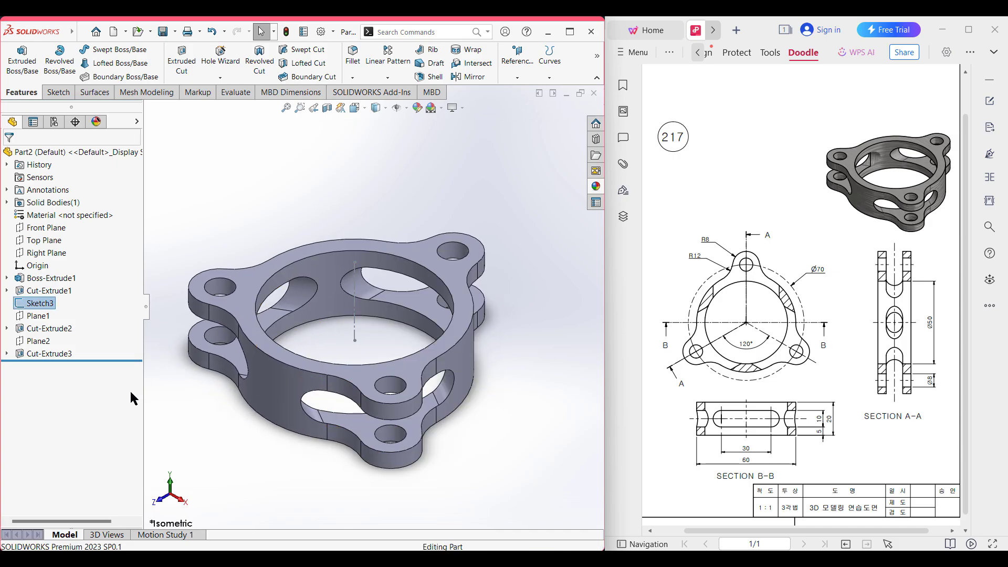
key("f")
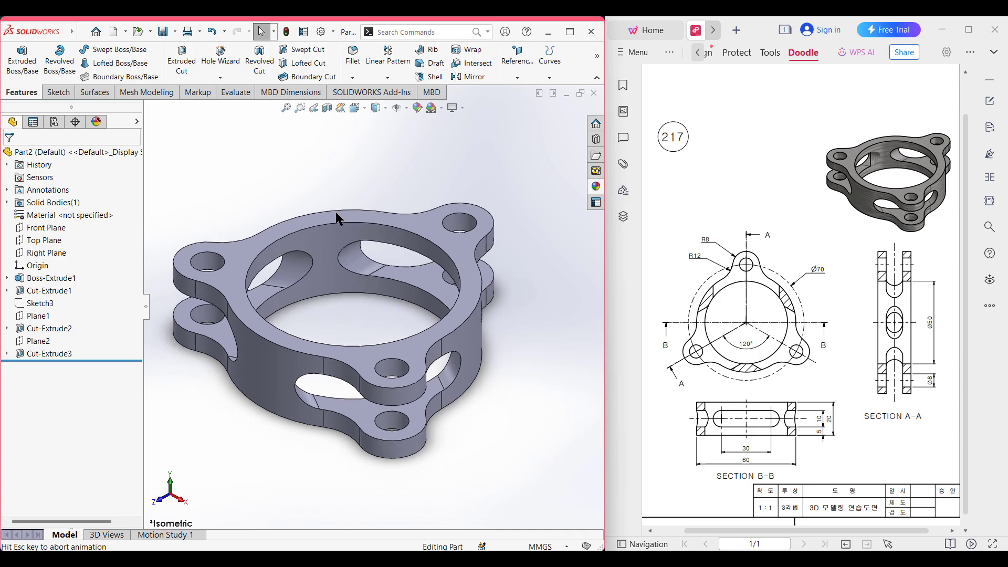